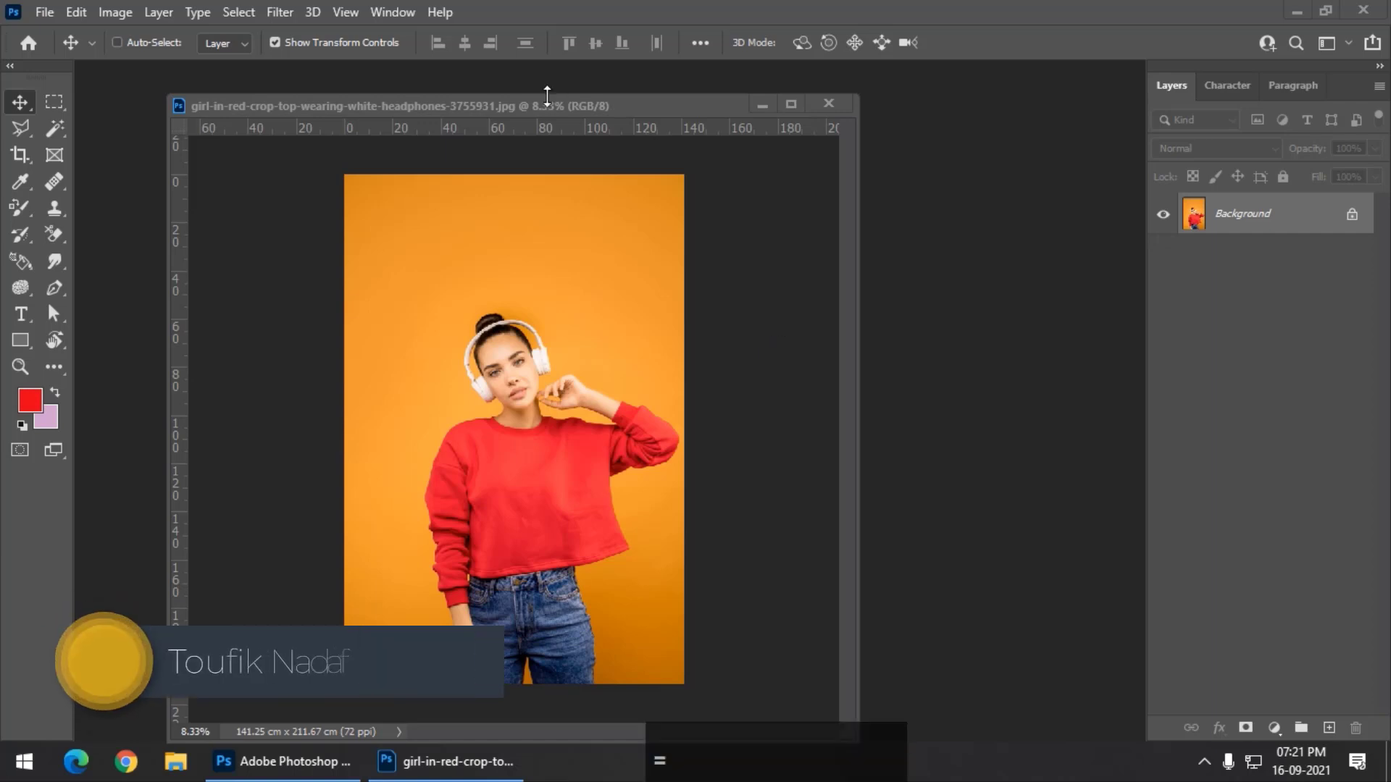
{"action": "left_click_drag", "start_coordinate": [550, 104], "coordinate": [556, 94]}
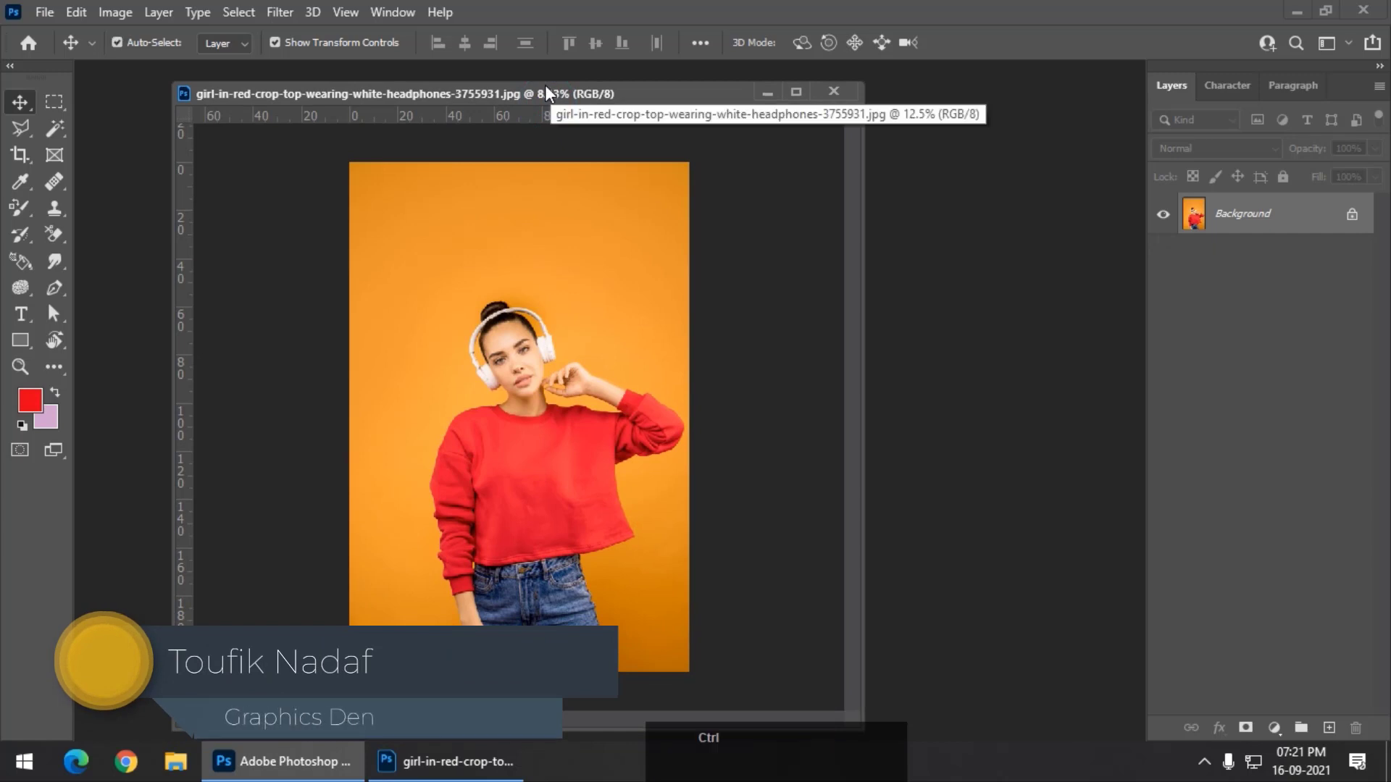
{"action": "key", "text": "ctrl+equal"}
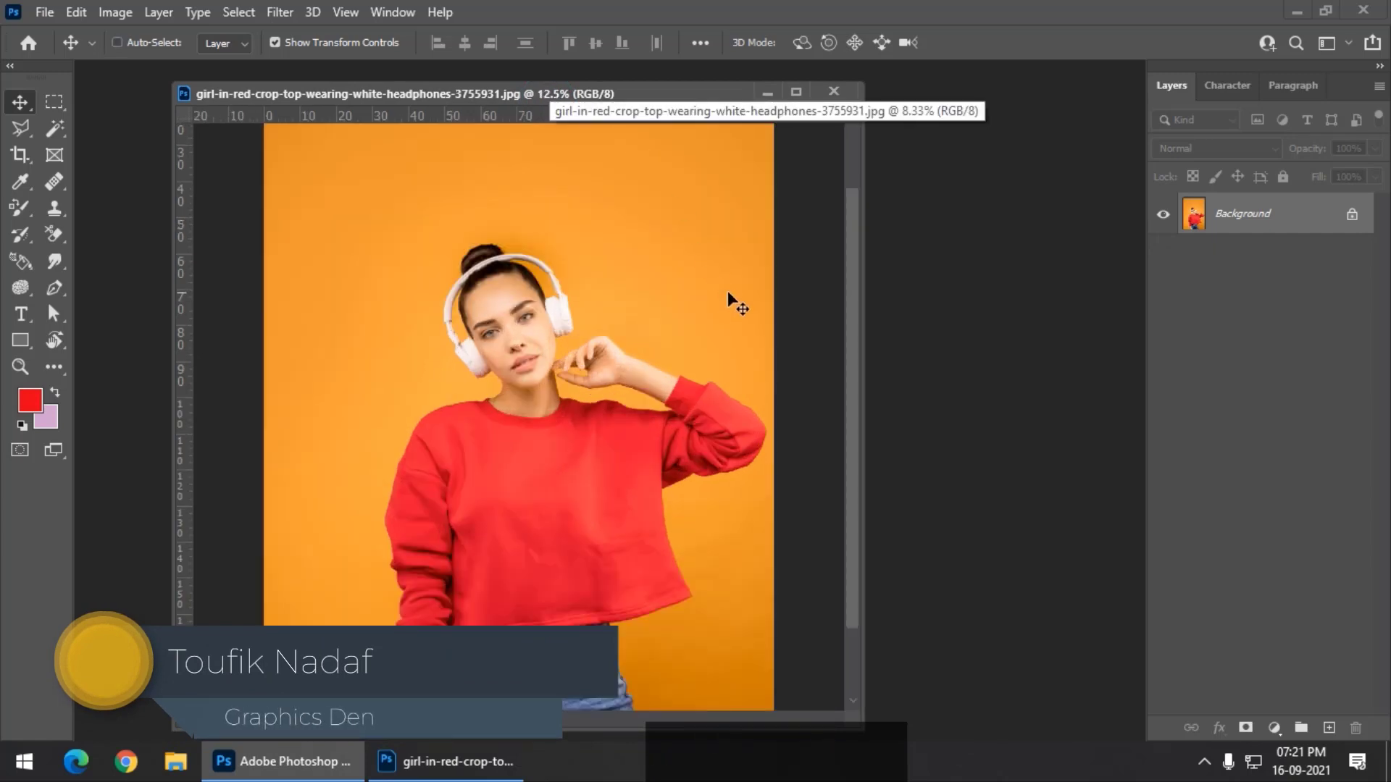
{"action": "key", "text": "ctrl+minus"}
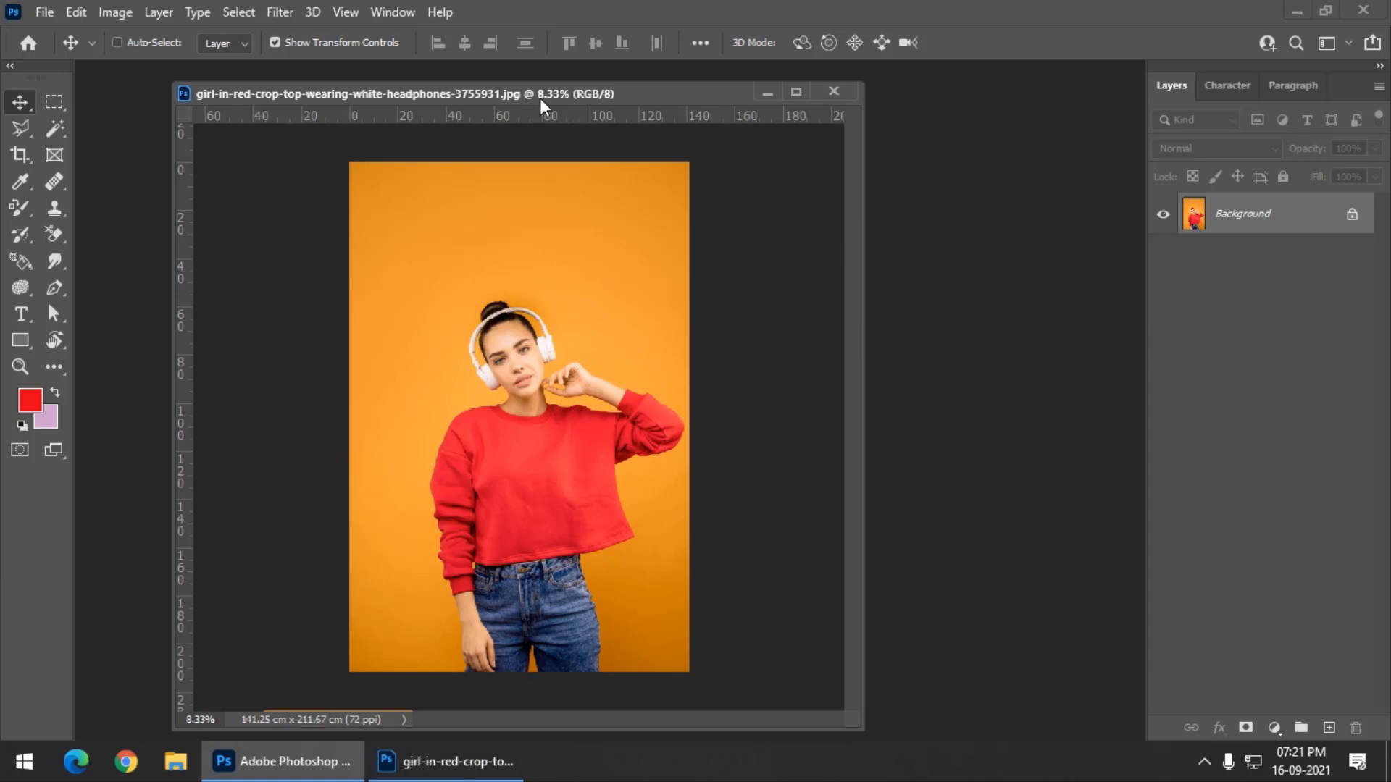
{"action": "left_click_drag", "start_coordinate": [545, 98], "coordinate": [527, 92]}
Select the orange background above the woman with the Magic Wand tool at tolerance 32
{"action": "left_click", "coordinate": [62, 124]}
{"action": "right_click", "coordinate": [63, 125]}
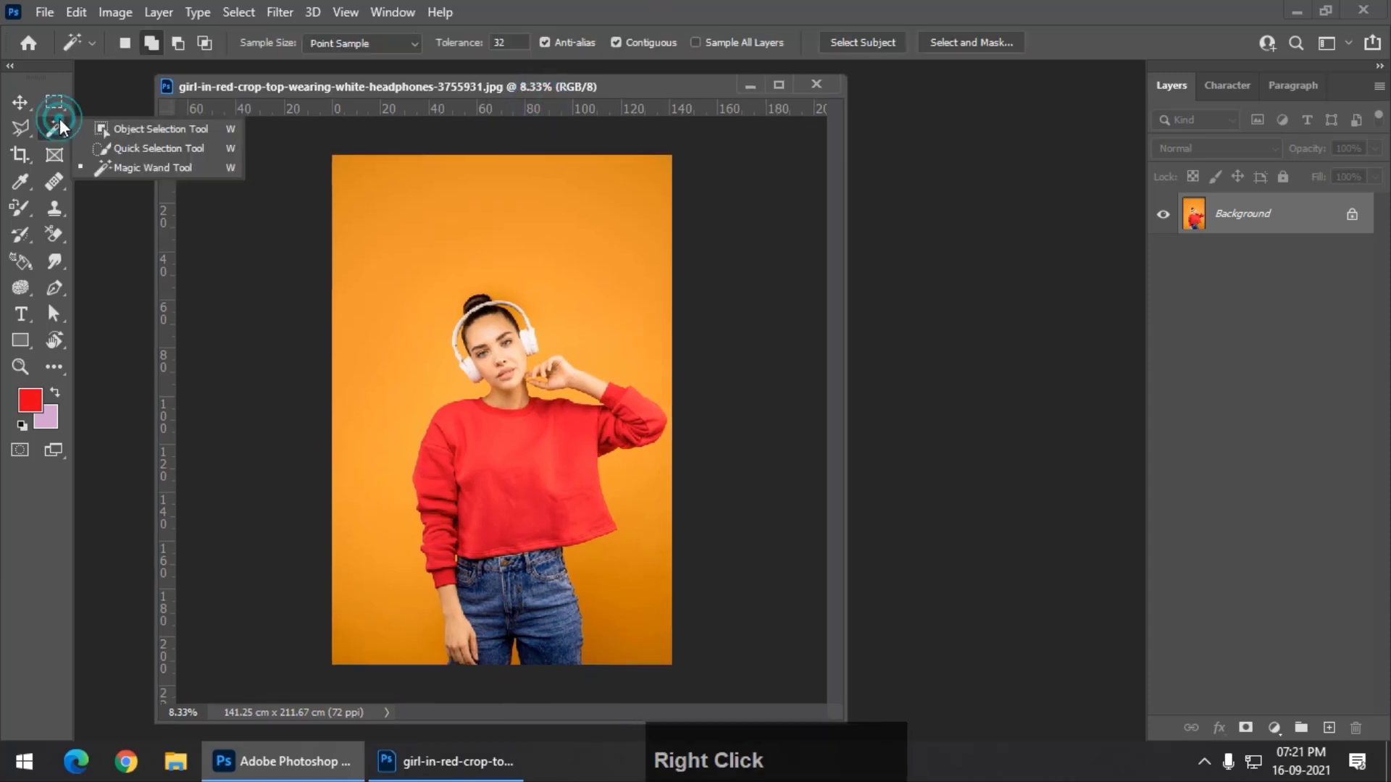
{"action": "left_click", "coordinate": [166, 168]}
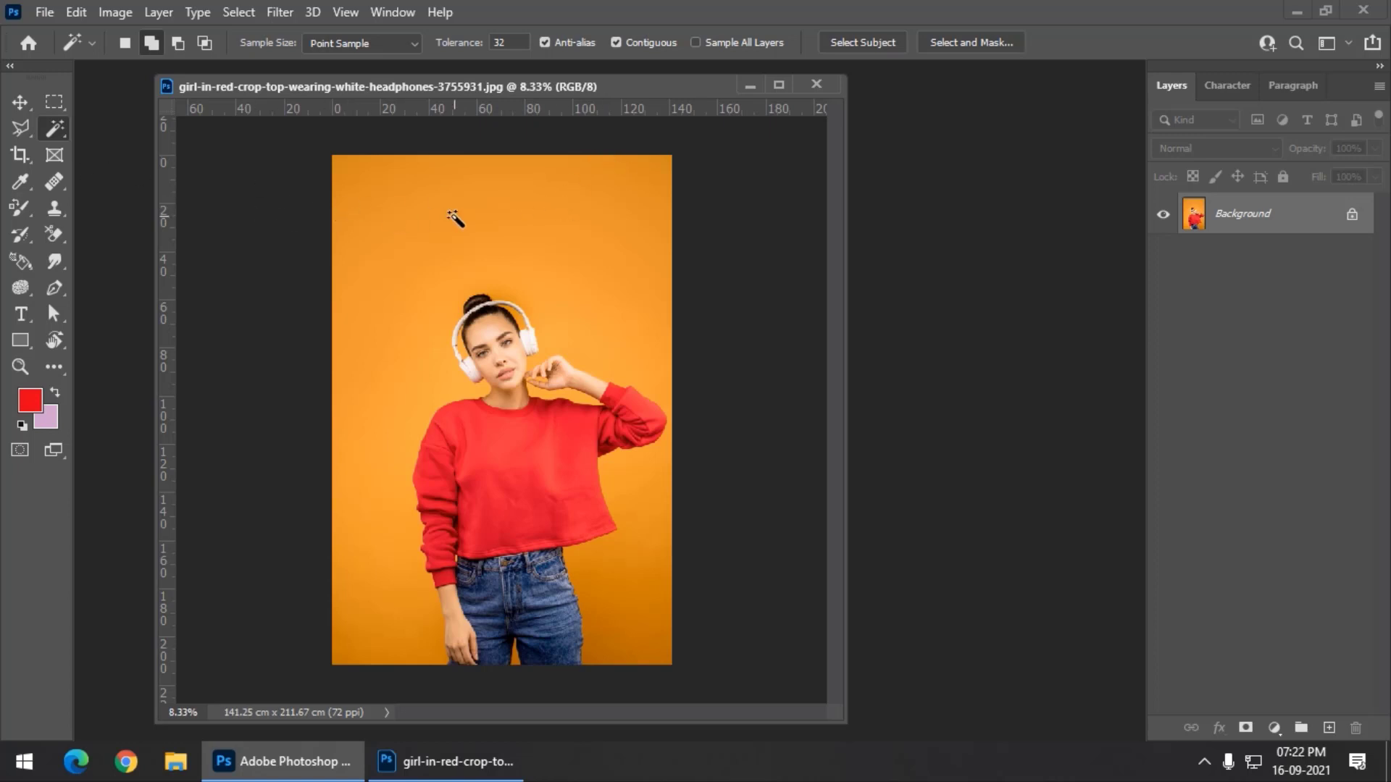
{"action": "left_click", "coordinate": [452, 212]}
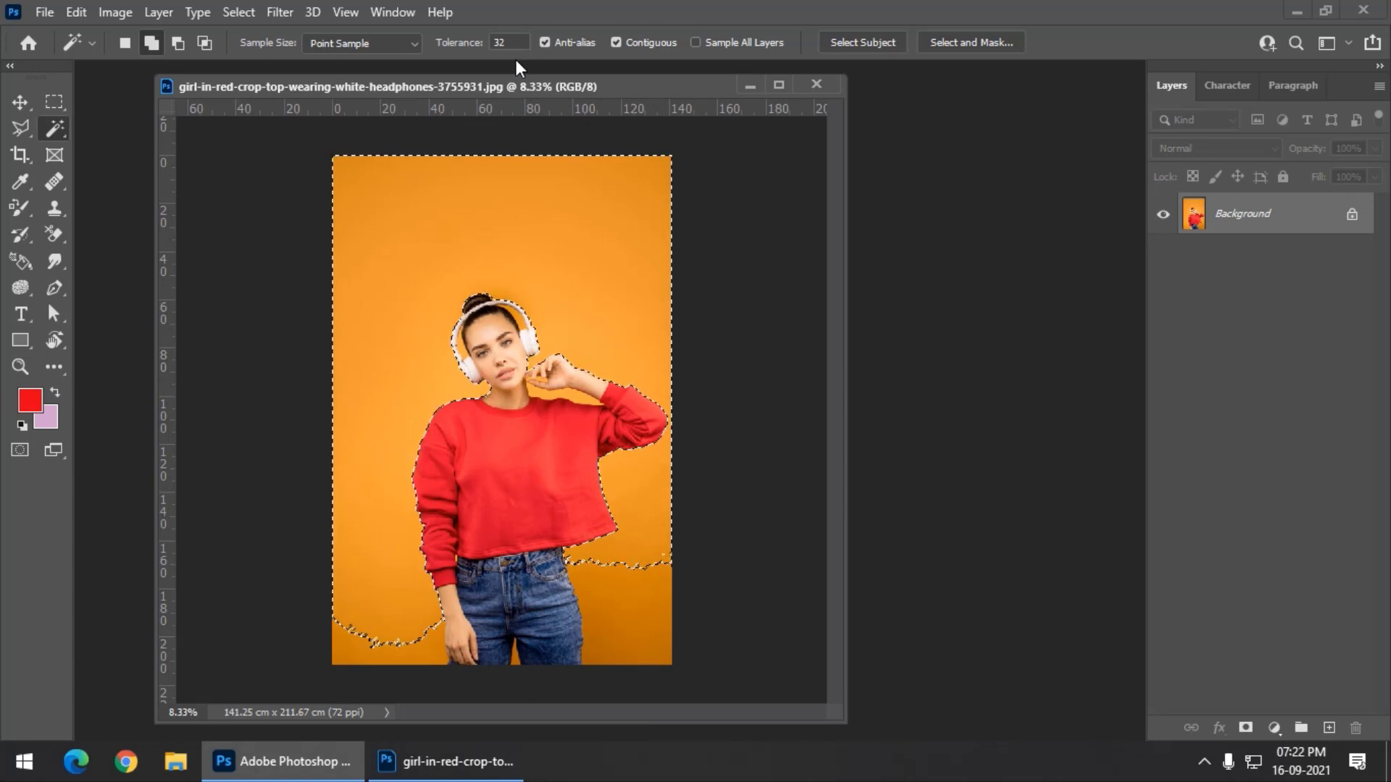
Add the lower background areas on both sides of the woman and the gap between her legs to the selection
{"action": "key", "text": "ctrl+equal"}
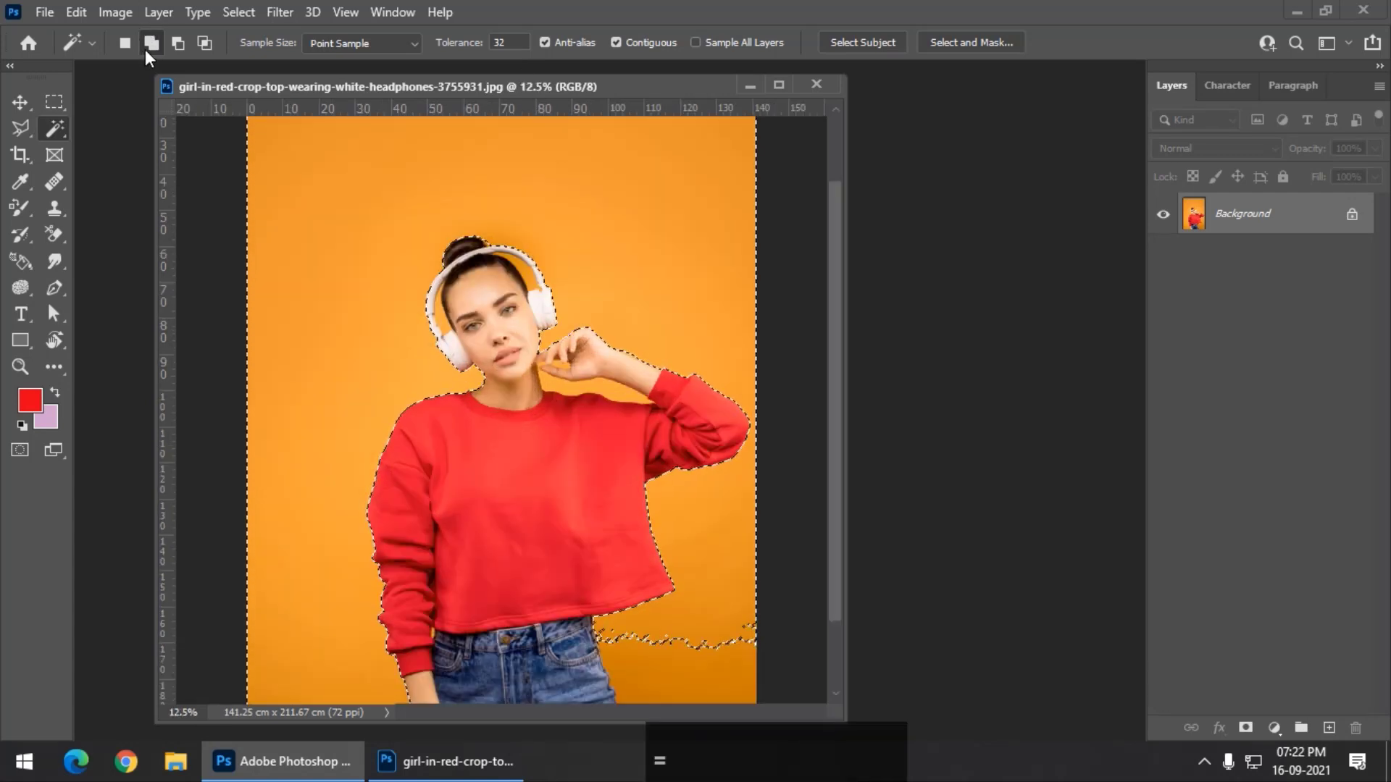
{"action": "left_click_drag", "start_coordinate": [511, 349], "coordinate": [512, 259]}
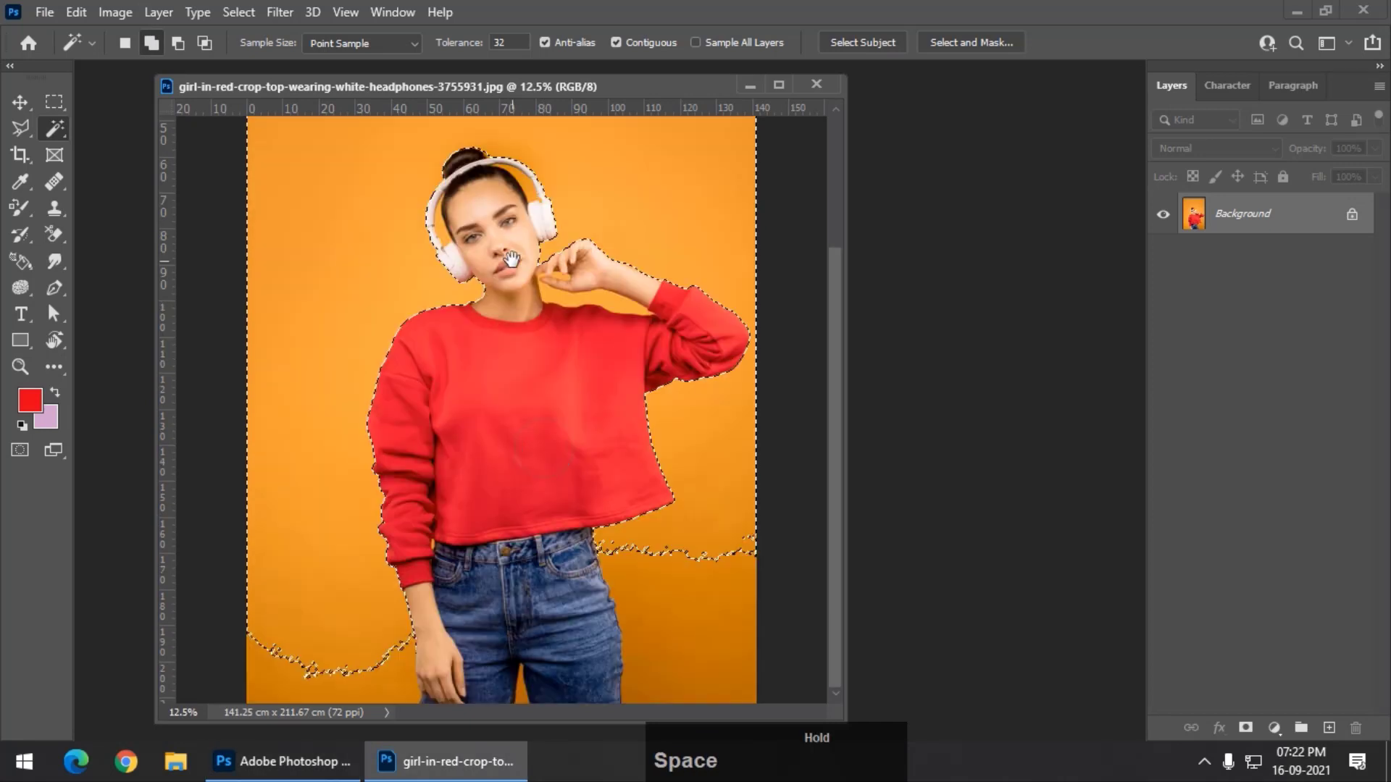
{"action": "left_click", "coordinate": [720, 636]}
{"action": "left_click", "coordinate": [348, 677]}
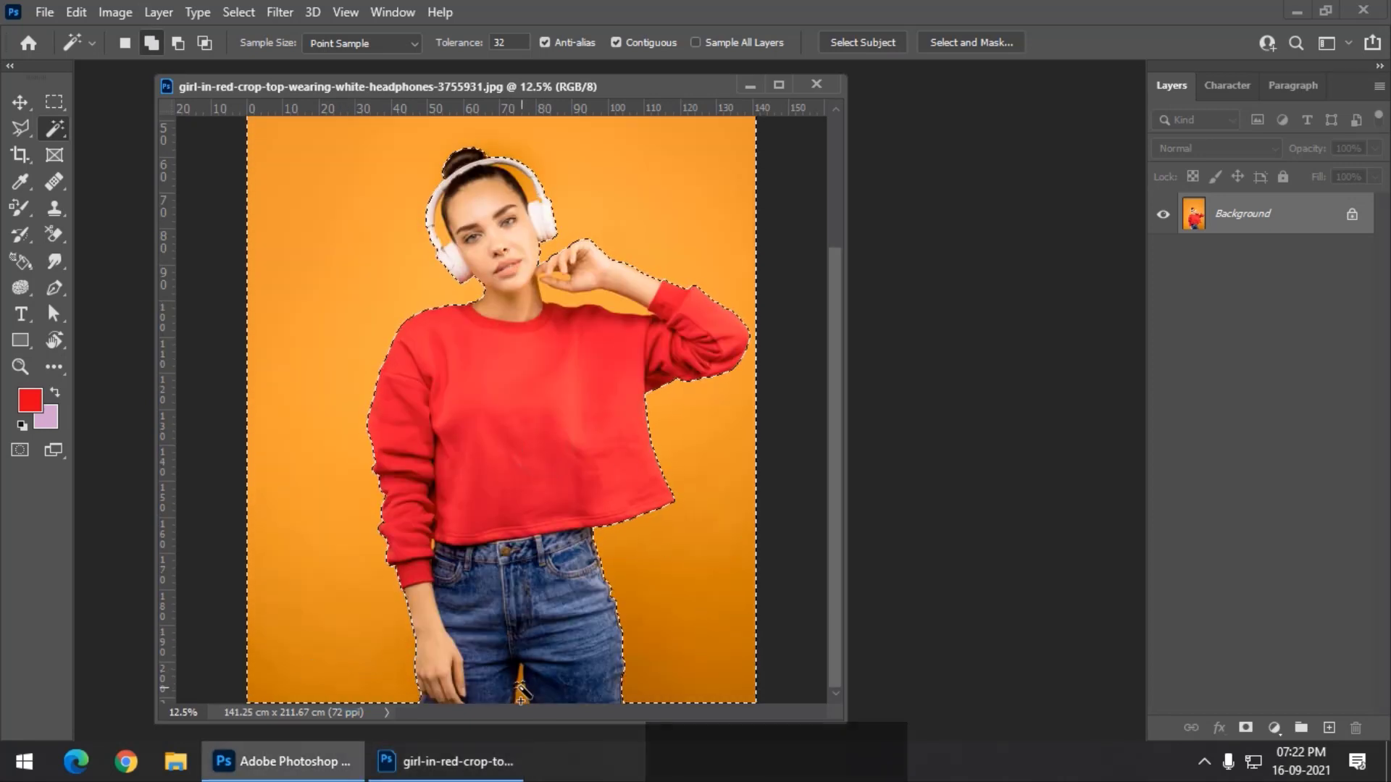
{"action": "left_click", "coordinate": [521, 693]}
Add the orange gaps between the woman's fingers and between her hair and the headphones to the selection
{"action": "key", "text": "ctrl+plus"}
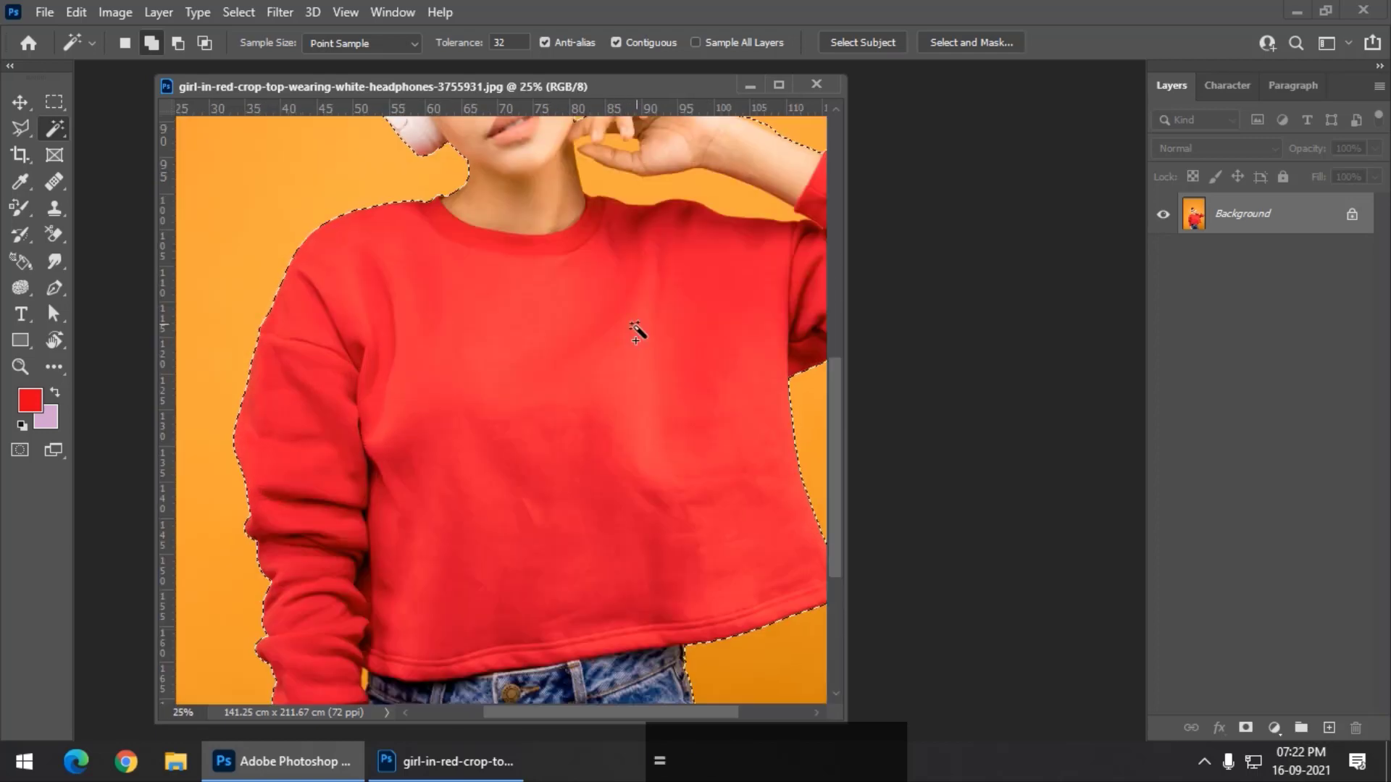
{"action": "left_click_drag", "start_coordinate": [636, 332], "coordinate": [583, 438]}
{"action": "left_click", "coordinate": [584, 438]}
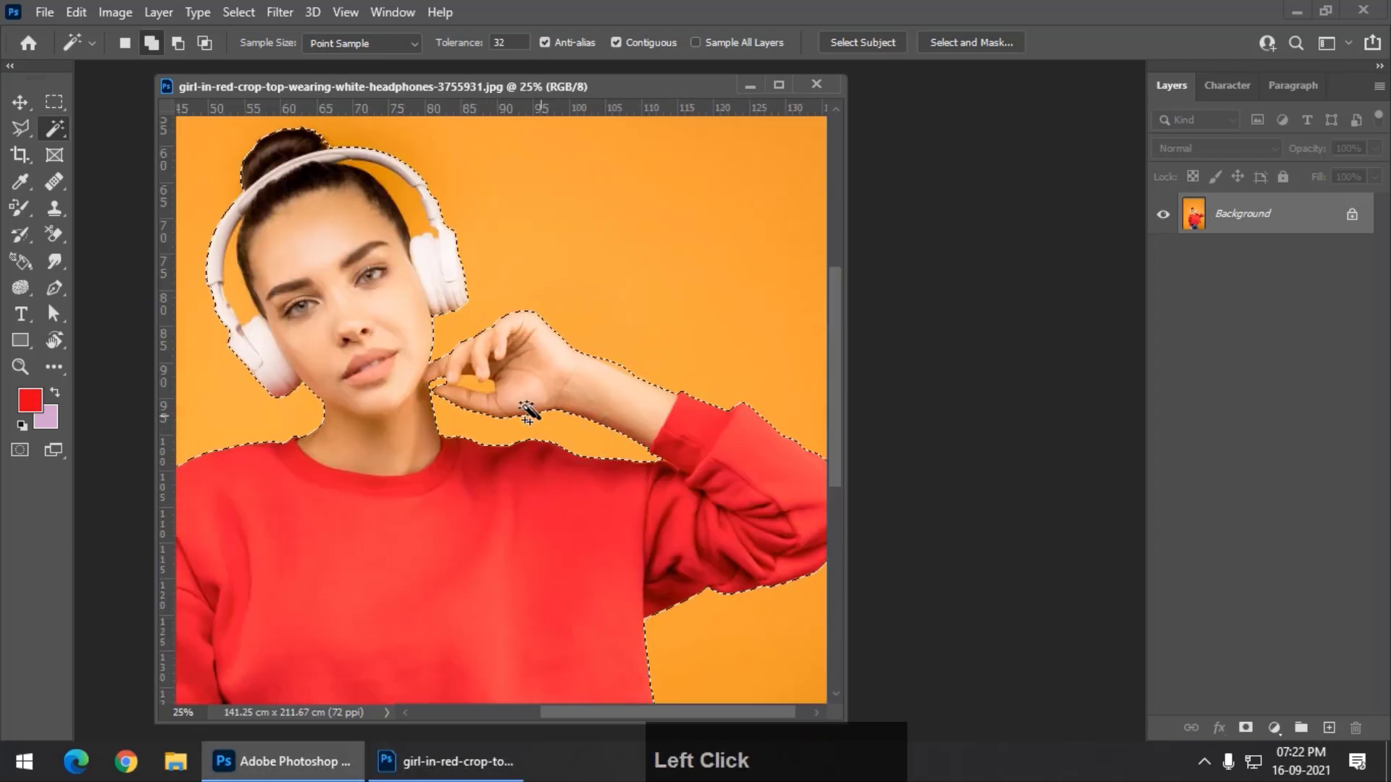
{"action": "left_click", "coordinate": [475, 395]}
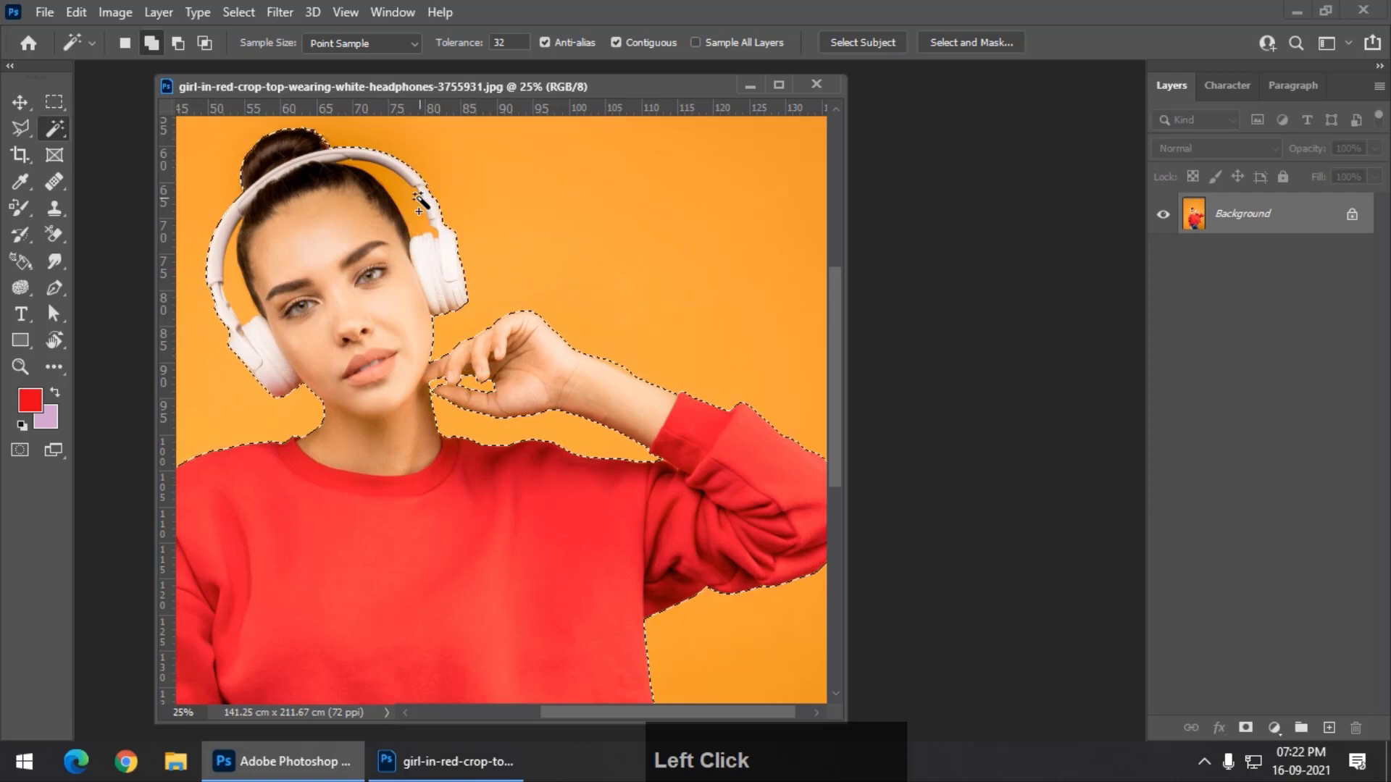
{"action": "left_click", "coordinate": [419, 204]}
{"action": "left_click", "coordinate": [240, 286]}
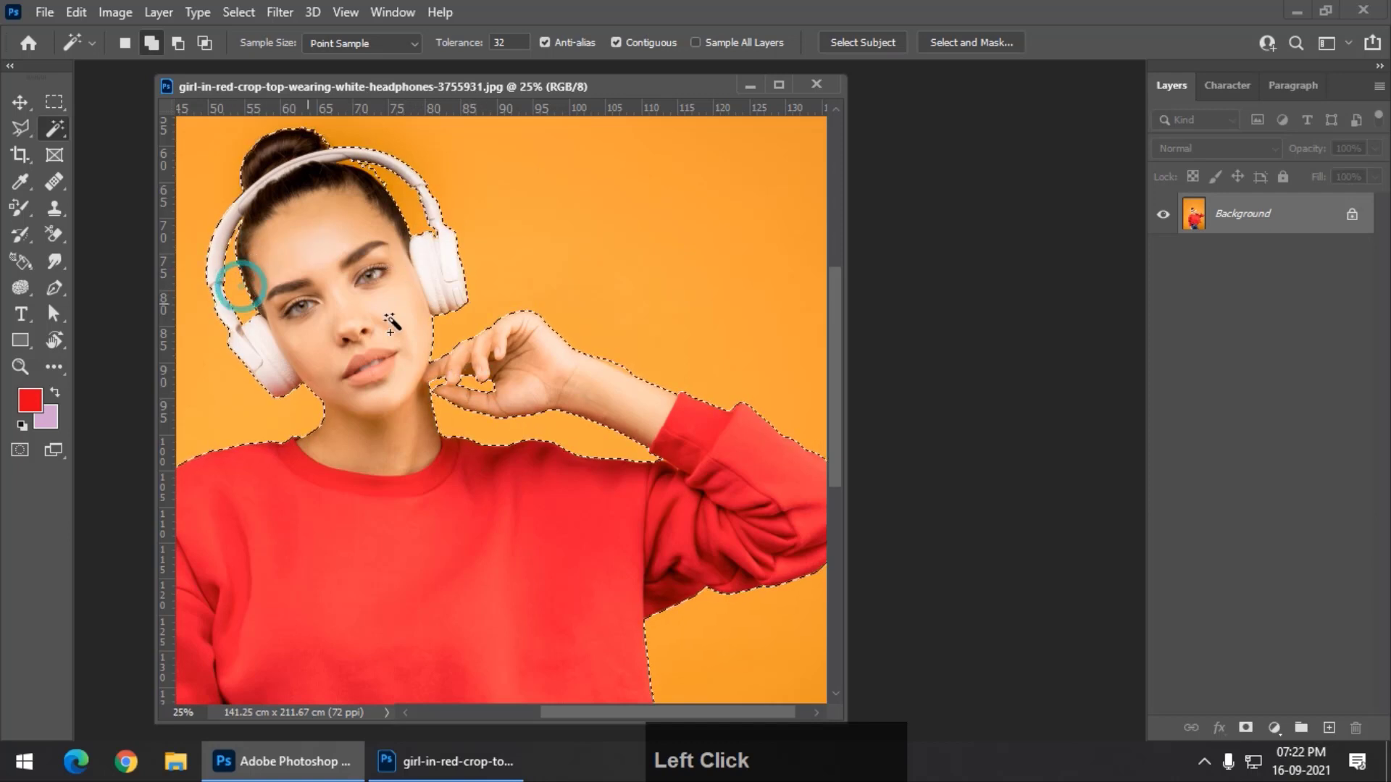
Add the leftover orange patches under the headband and beside the hair bun to the background selection
{"action": "key", "text": "ctrl+="}
{"action": "key", "text": "space"}
{"action": "left_click_drag", "start_coordinate": [717, 416], "coordinate": [608, 456]}
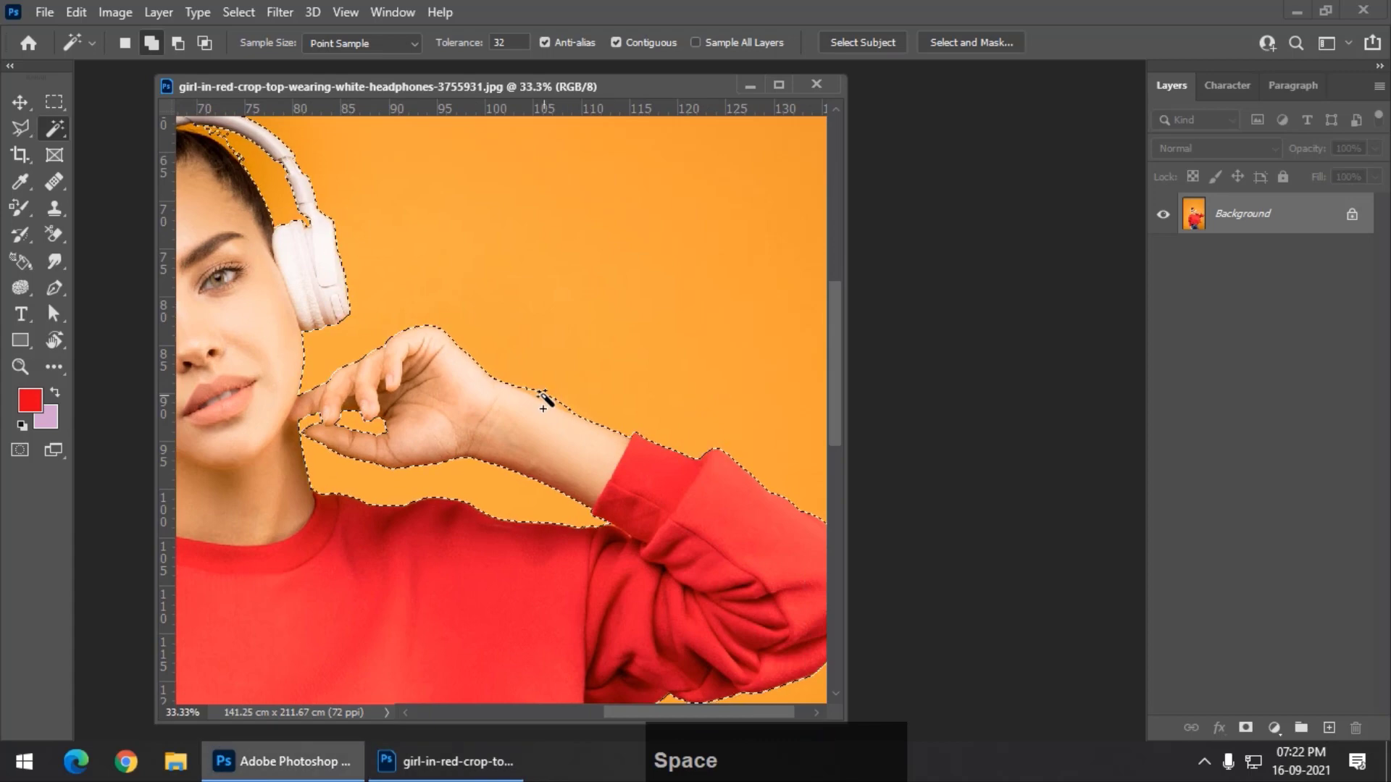
{"action": "left_click", "coordinate": [543, 396]}
{"action": "key", "text": "space"}
{"action": "left_click_drag", "start_coordinate": [490, 425], "coordinate": [728, 610]}
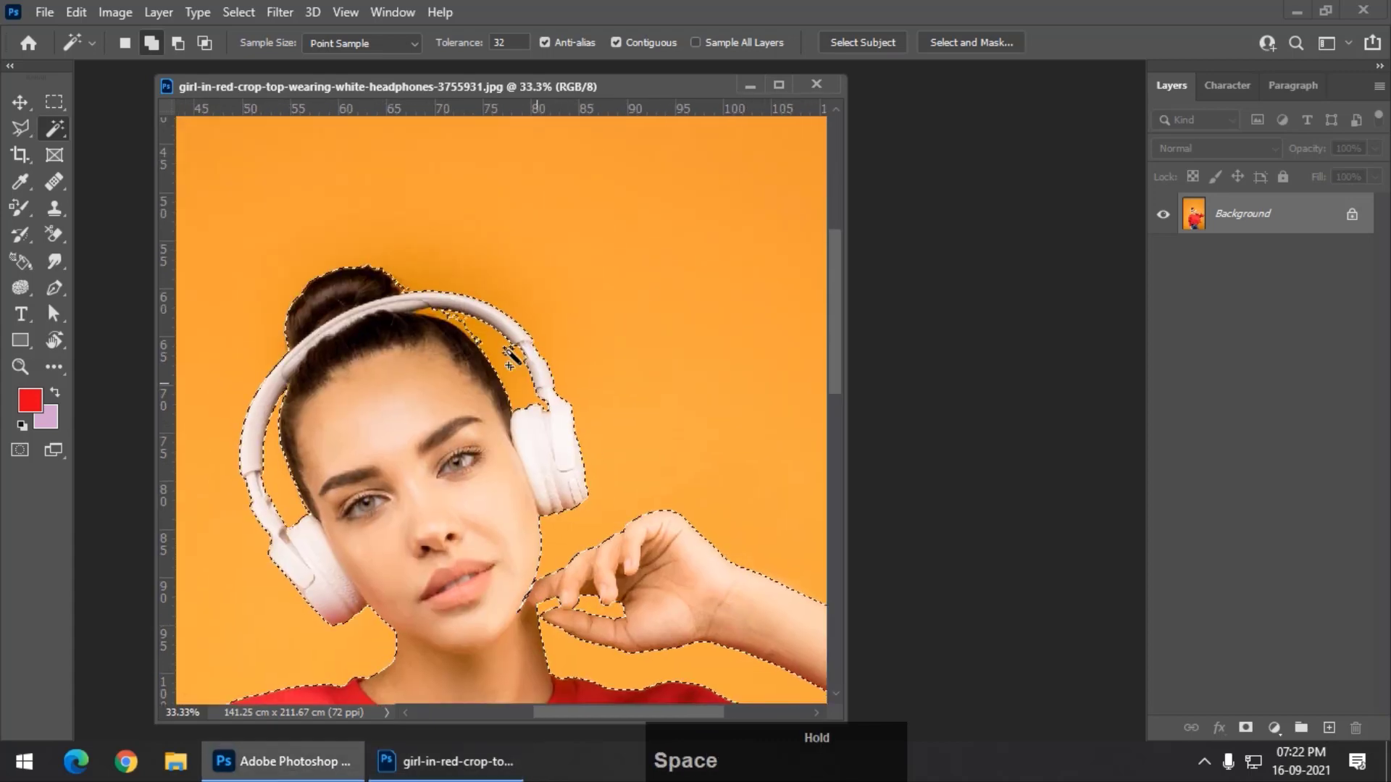
{"action": "left_click", "coordinate": [451, 328], "text": "shift"}
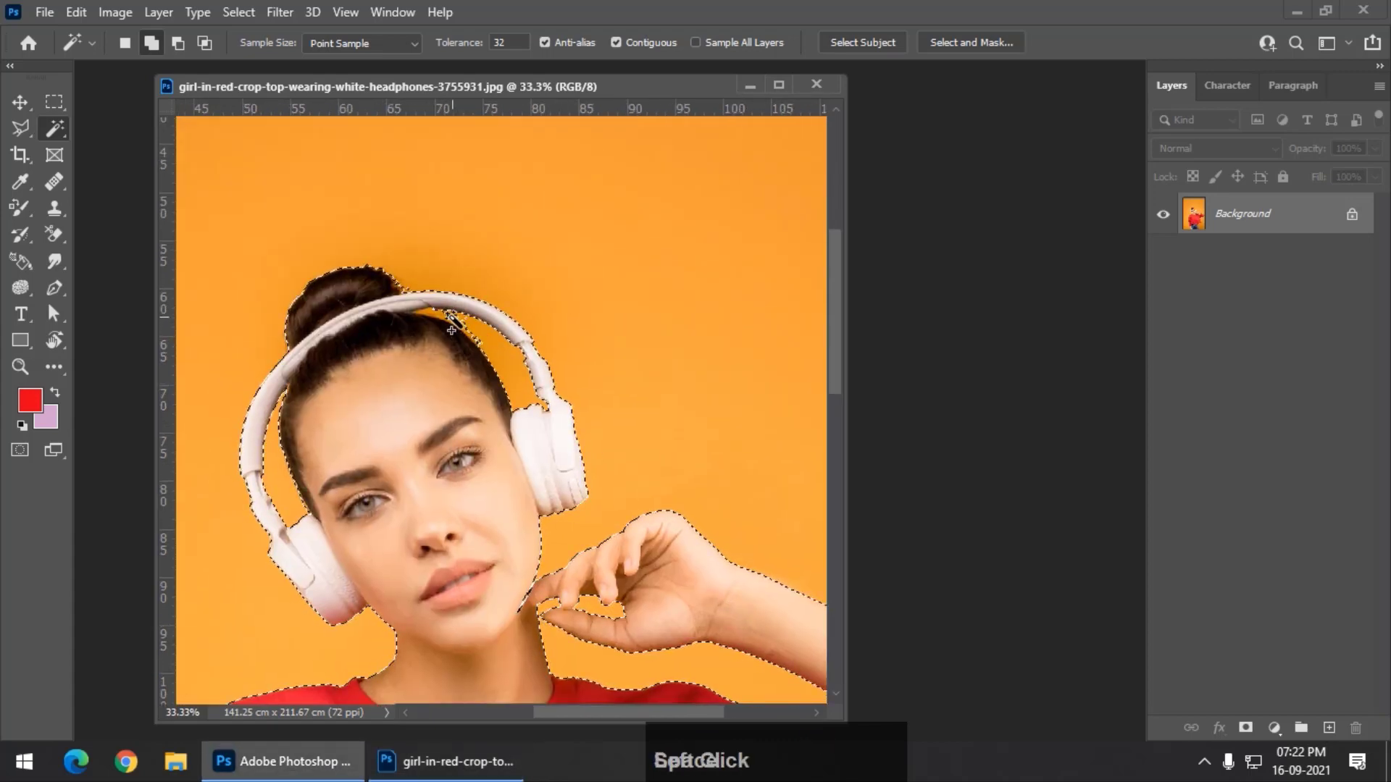
{"action": "left_click", "coordinate": [404, 286]}
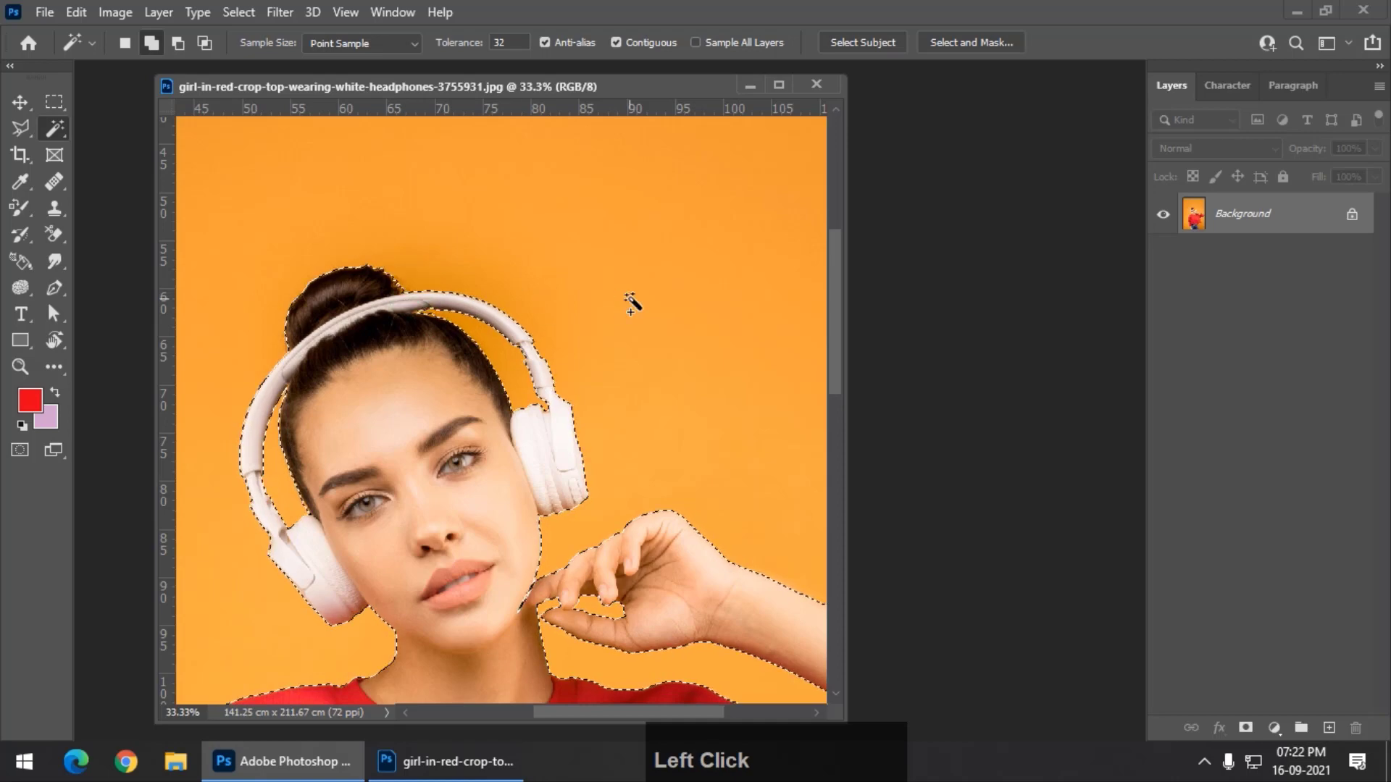
Invert the selection so that it covers the woman instead of the background
{"action": "key", "text": "ctrl+minus"}
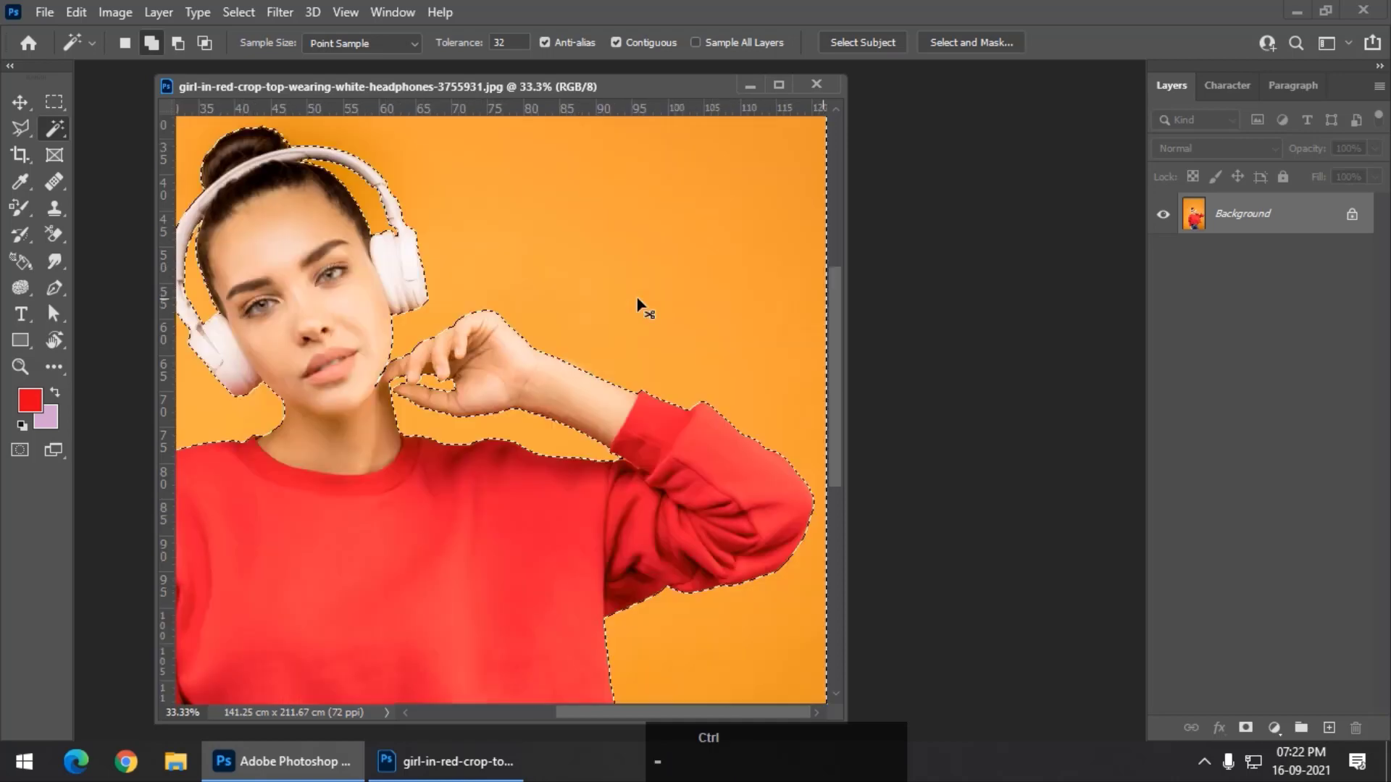
{"action": "key", "text": "ctrl+minus"}
{"action": "key", "text": "ctrl+minus"}
{"action": "scroll", "coordinate": [593, 278], "scroll_direction": "down", "scroll_amount": 2}
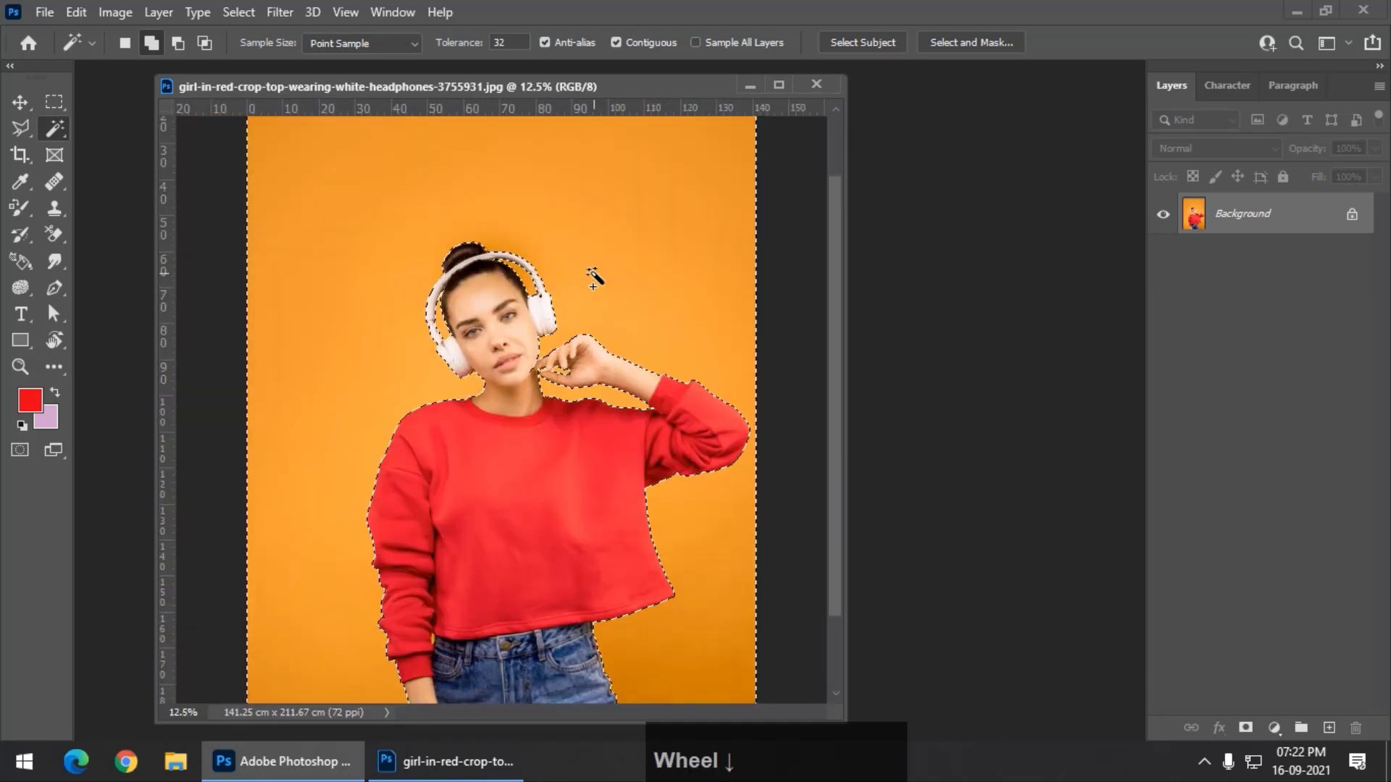
{"action": "scroll", "coordinate": [593, 278], "scroll_direction": "down", "scroll_amount": 2}
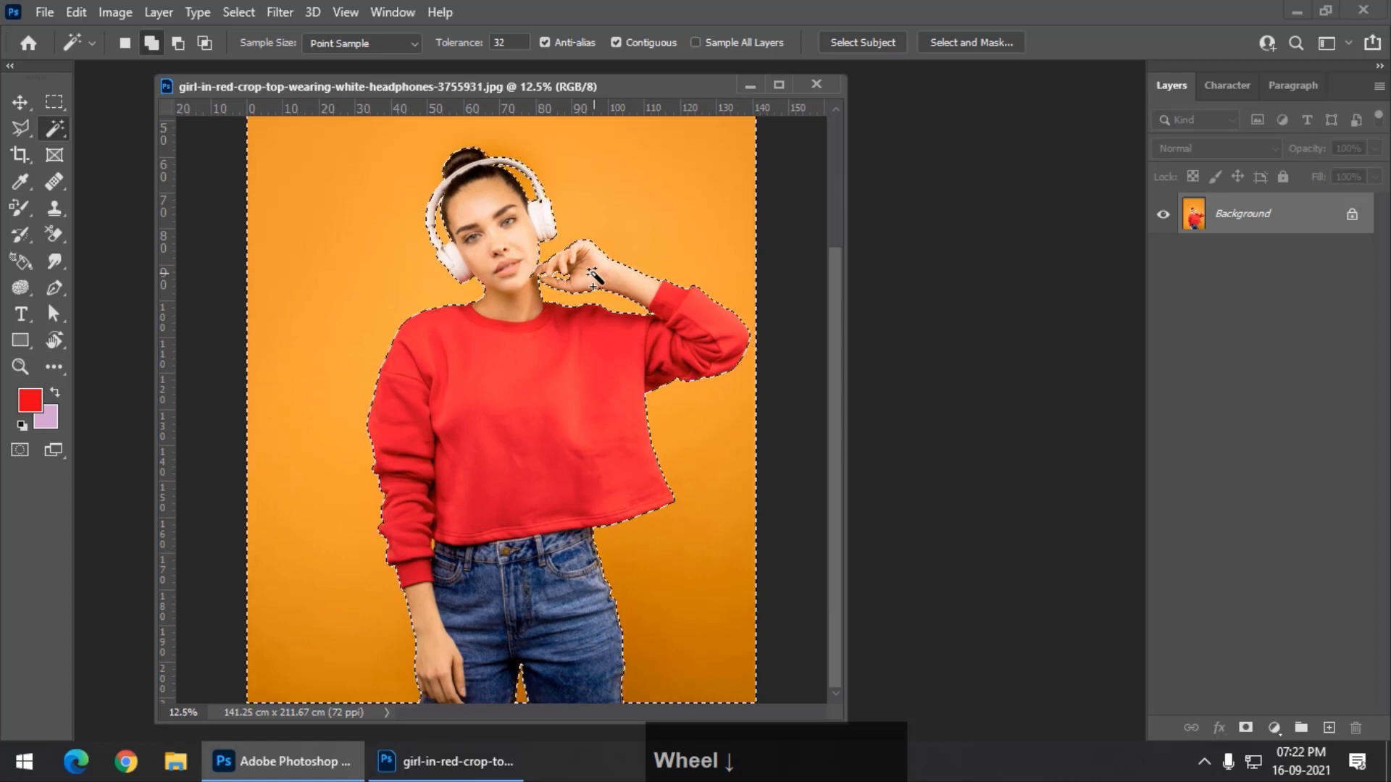
{"action": "left_click", "coordinate": [239, 13]}
{"action": "left_click", "coordinate": [280, 92]}
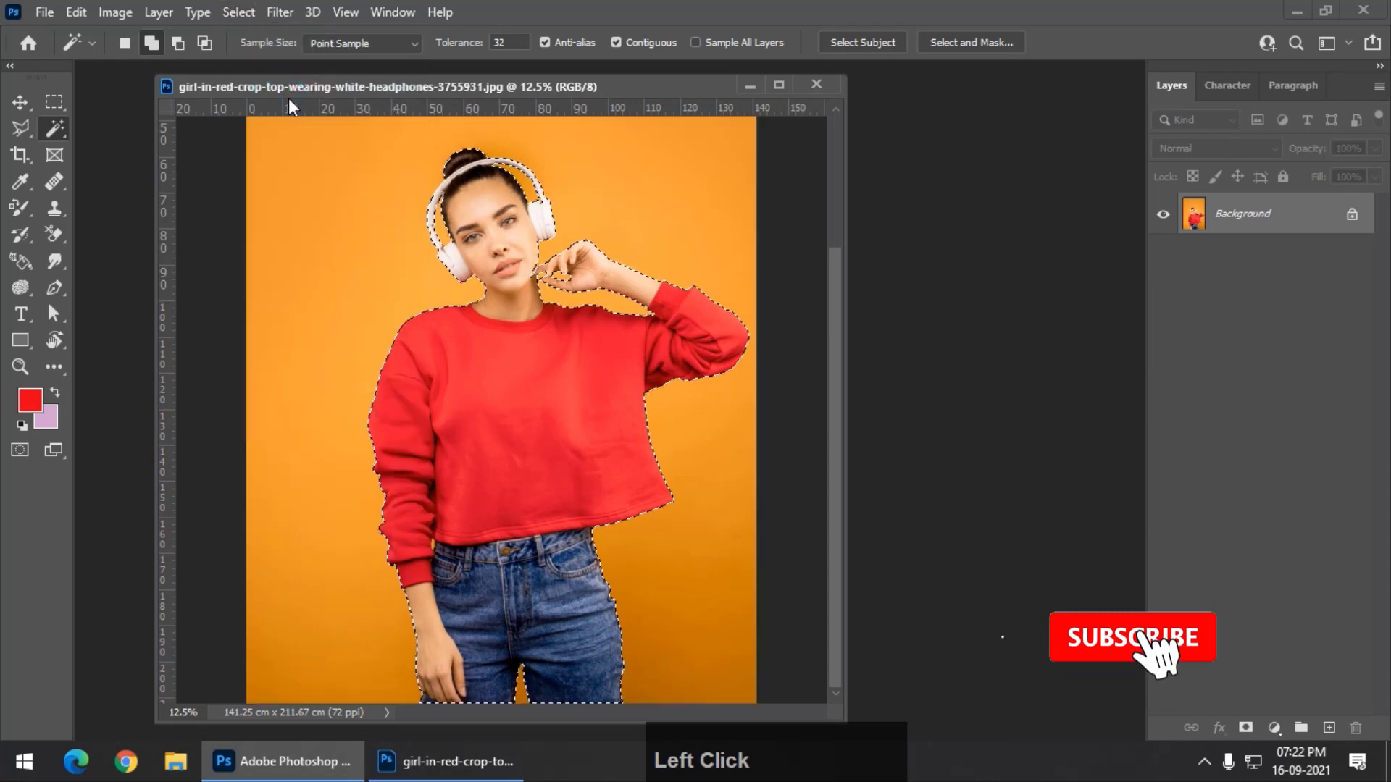
{"action": "left_click", "coordinate": [239, 12]}
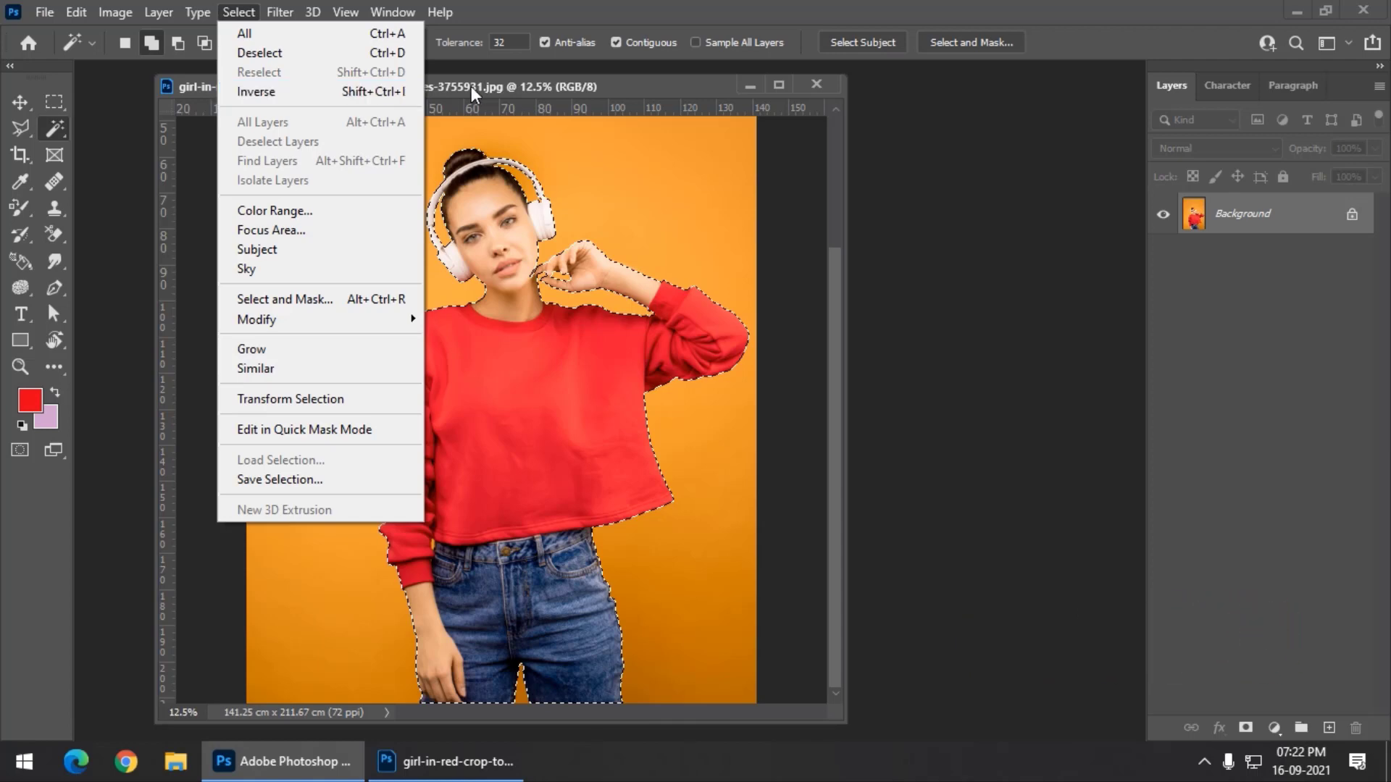
{"action": "left_click", "coordinate": [383, 95]}
Add a layer mask from the selection to hide the orange background
{"action": "key", "text": "ctrl+minus"}
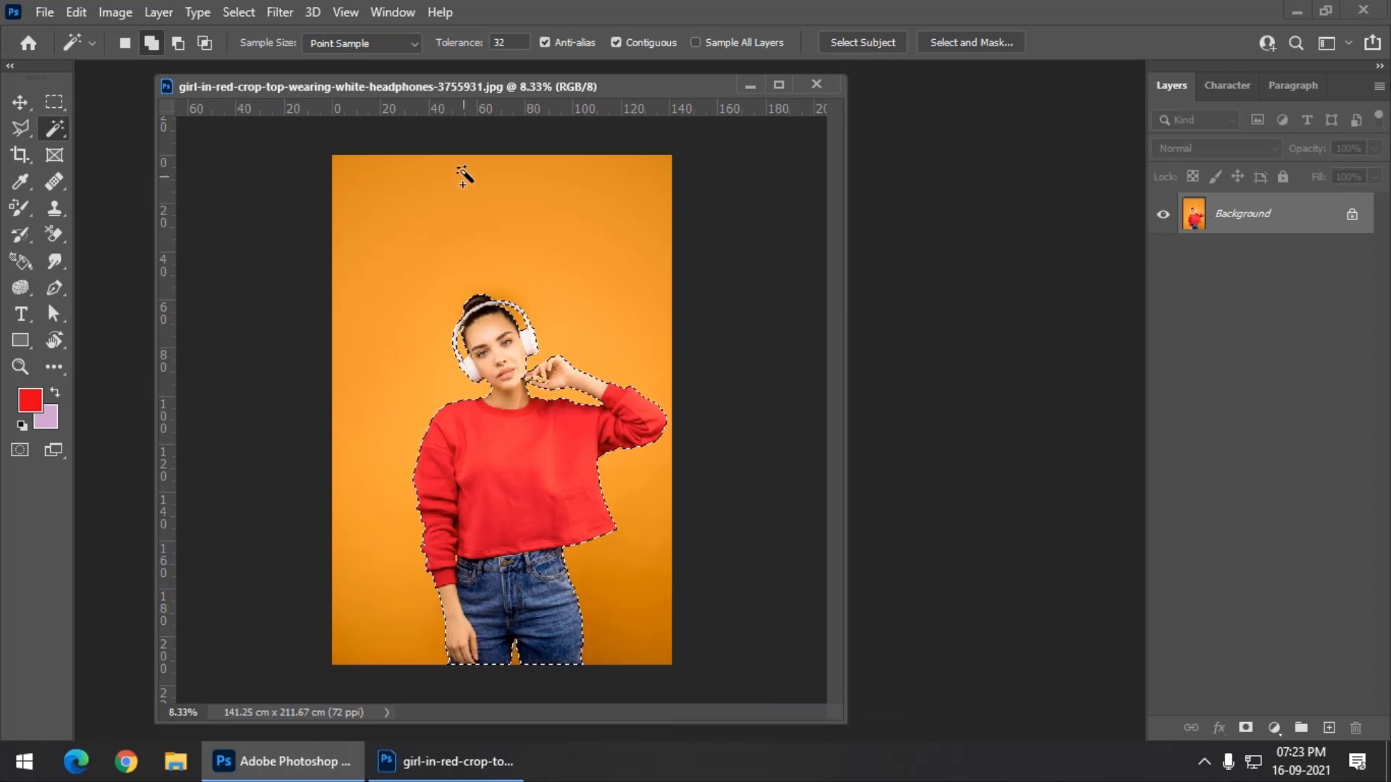
{"action": "left_click_drag", "start_coordinate": [451, 86], "coordinate": [441, 84]}
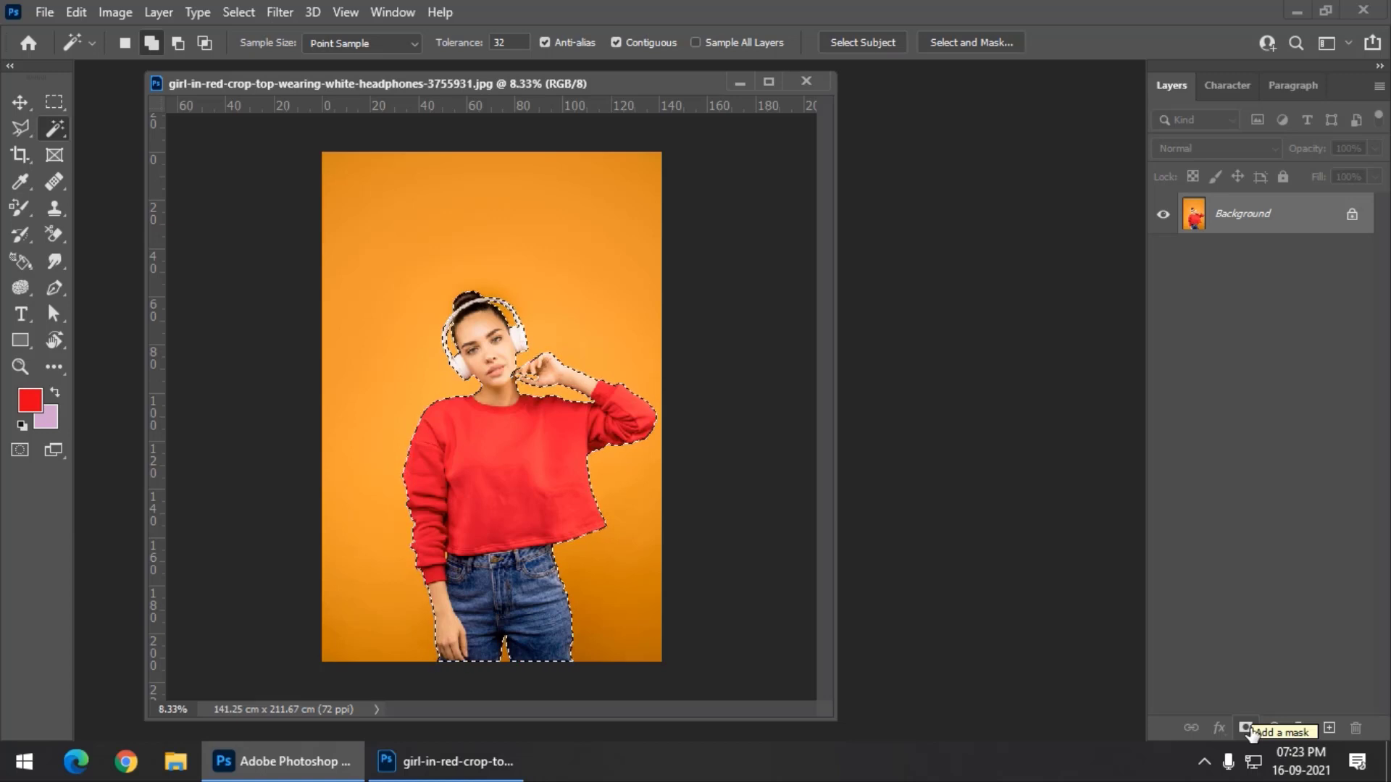
{"action": "left_click", "coordinate": [1247, 729]}
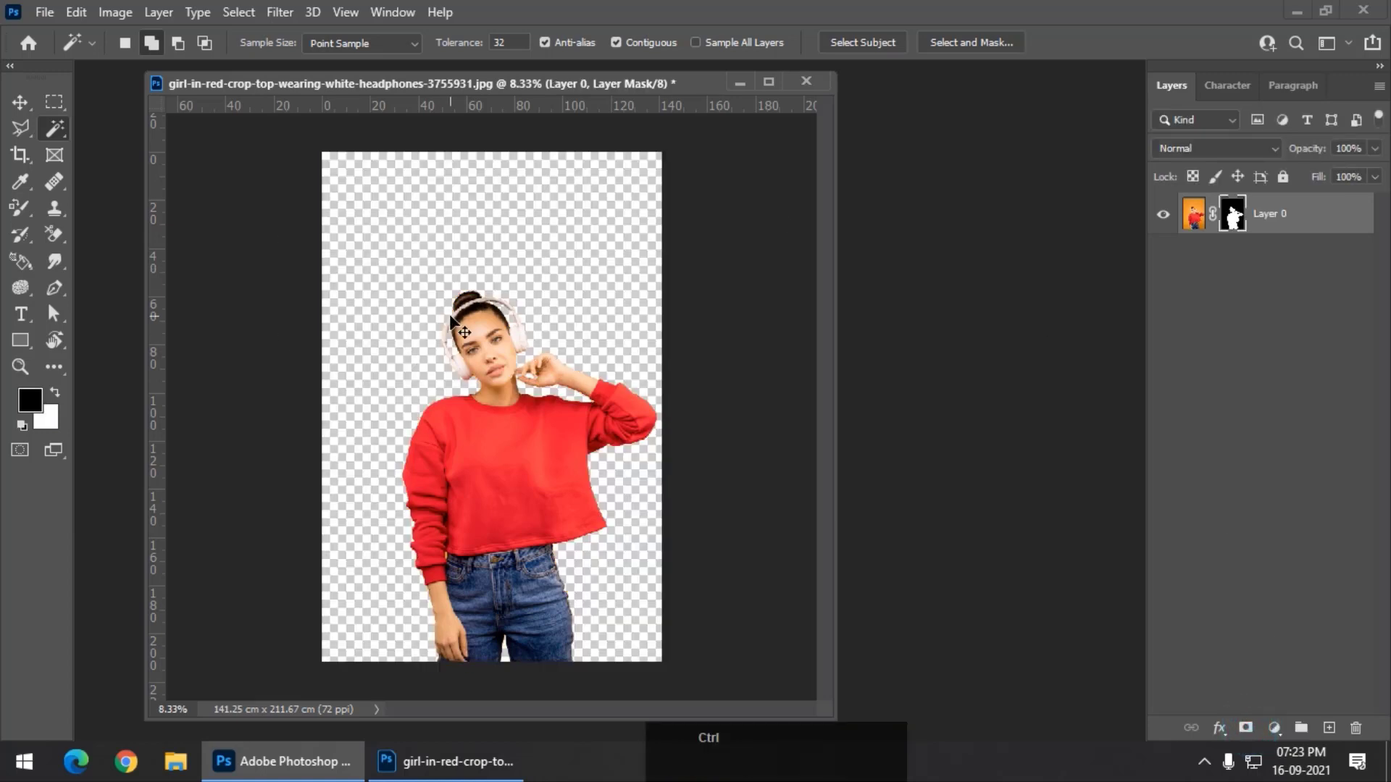
{"action": "scroll", "coordinate": [449, 316], "scroll_direction": "down", "scroll_amount": 1}
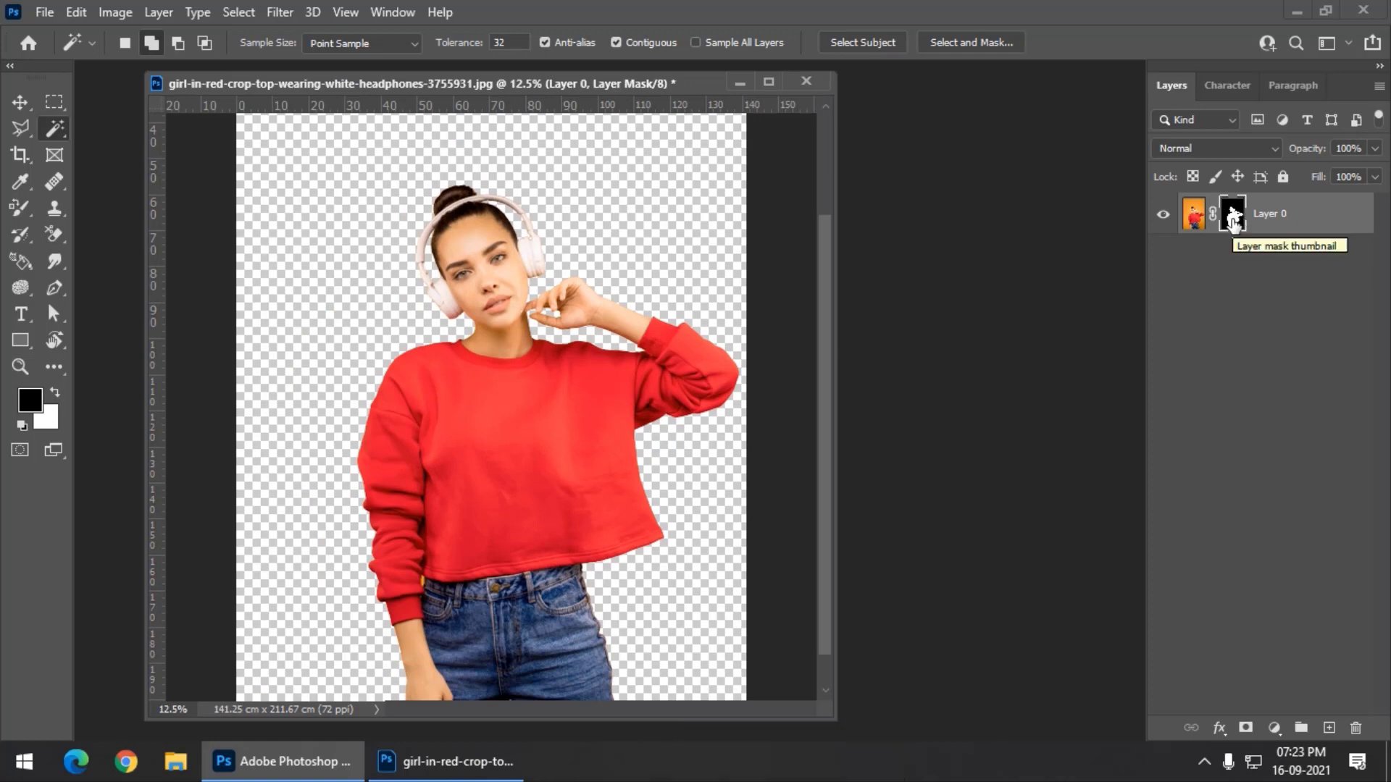
Open the layer mask in Select and Mask and preview it in the On Black view at 100% opacity
{"action": "double_click", "coordinate": [1231, 214]}
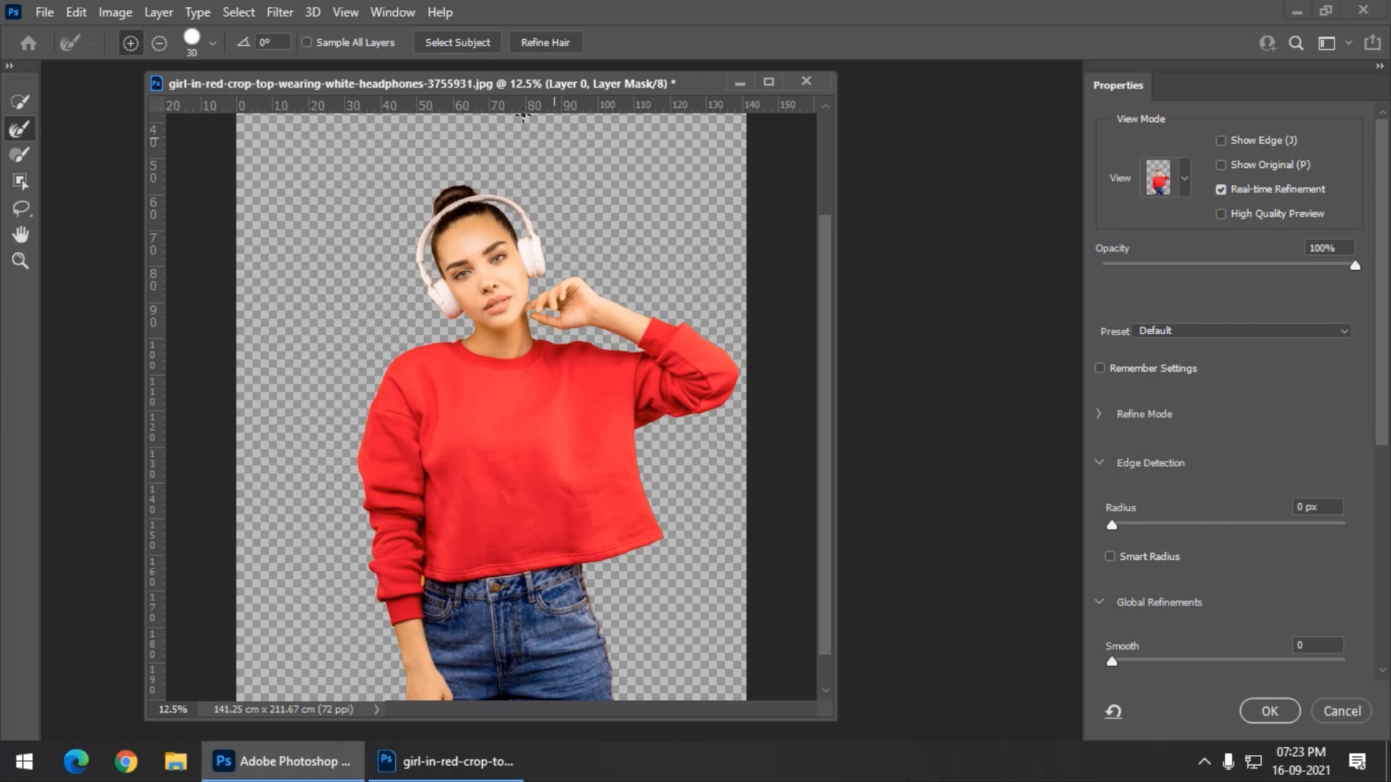
{"action": "left_click_drag", "start_coordinate": [511, 82], "coordinate": [506, 80]}
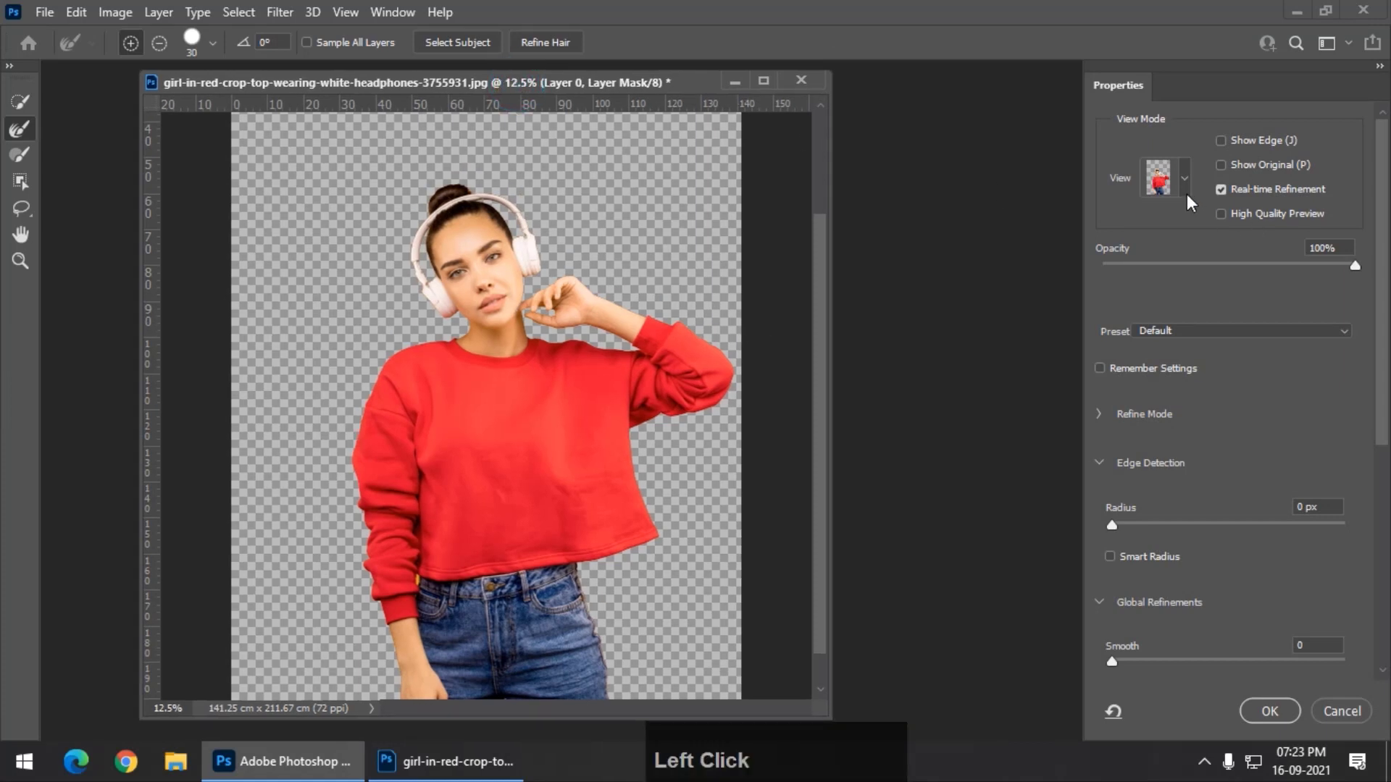
{"action": "left_click", "coordinate": [1187, 192]}
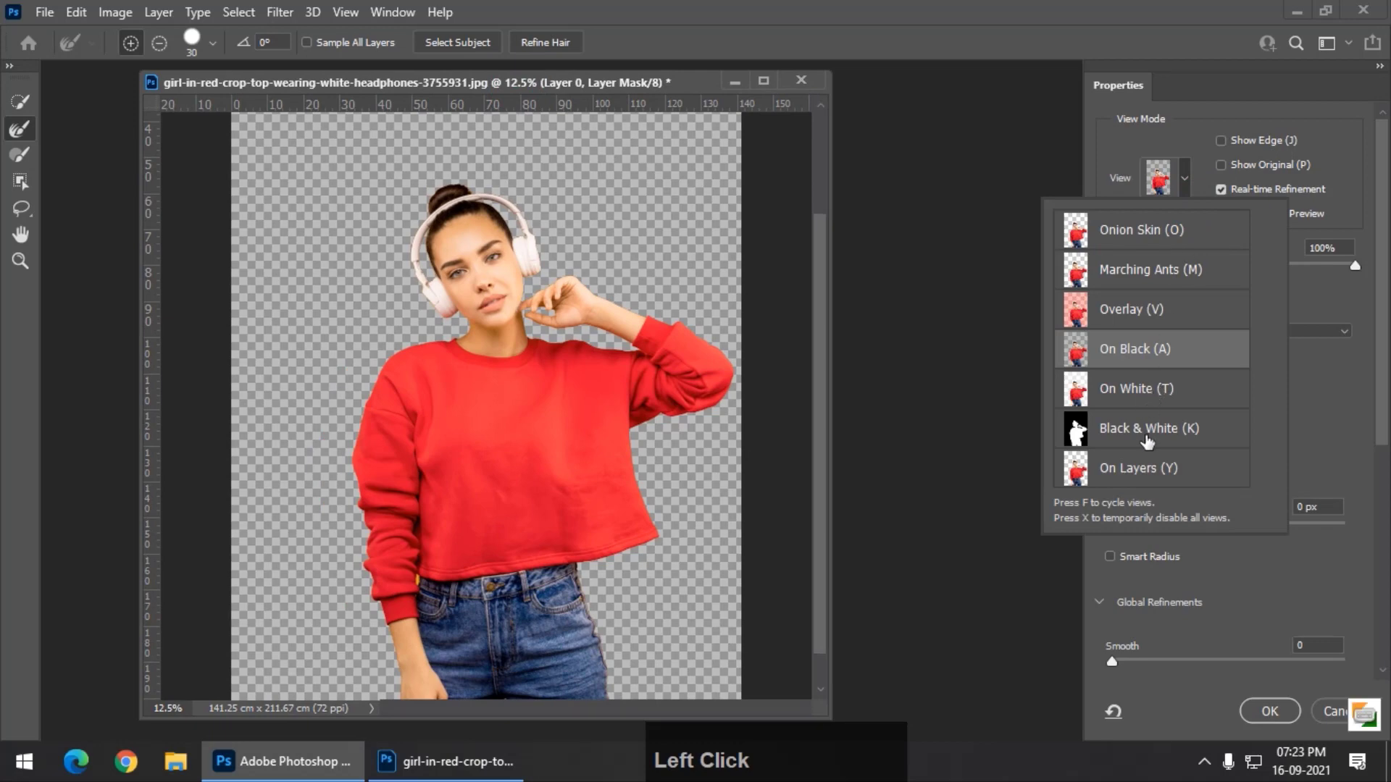
{"action": "left_click", "coordinate": [1141, 358]}
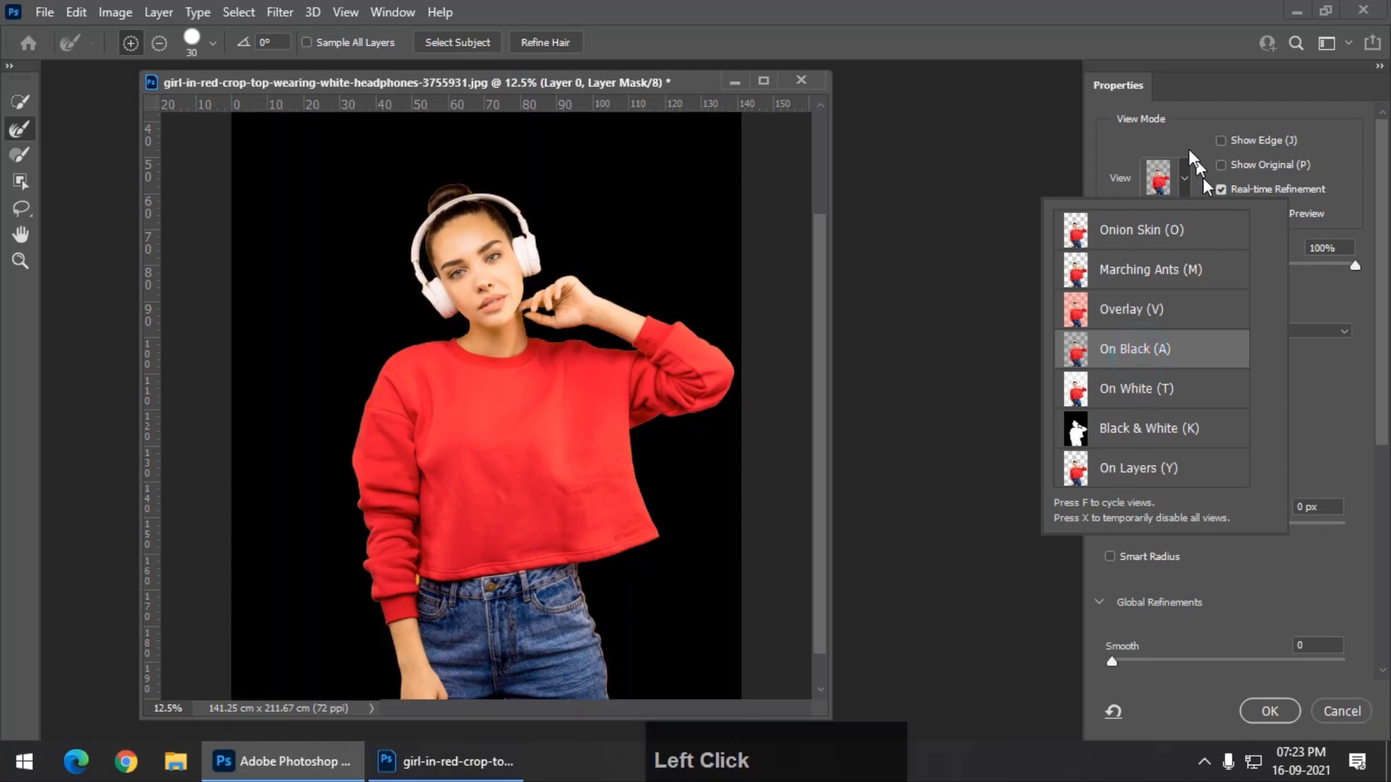
{"action": "left_click", "coordinate": [1127, 94]}
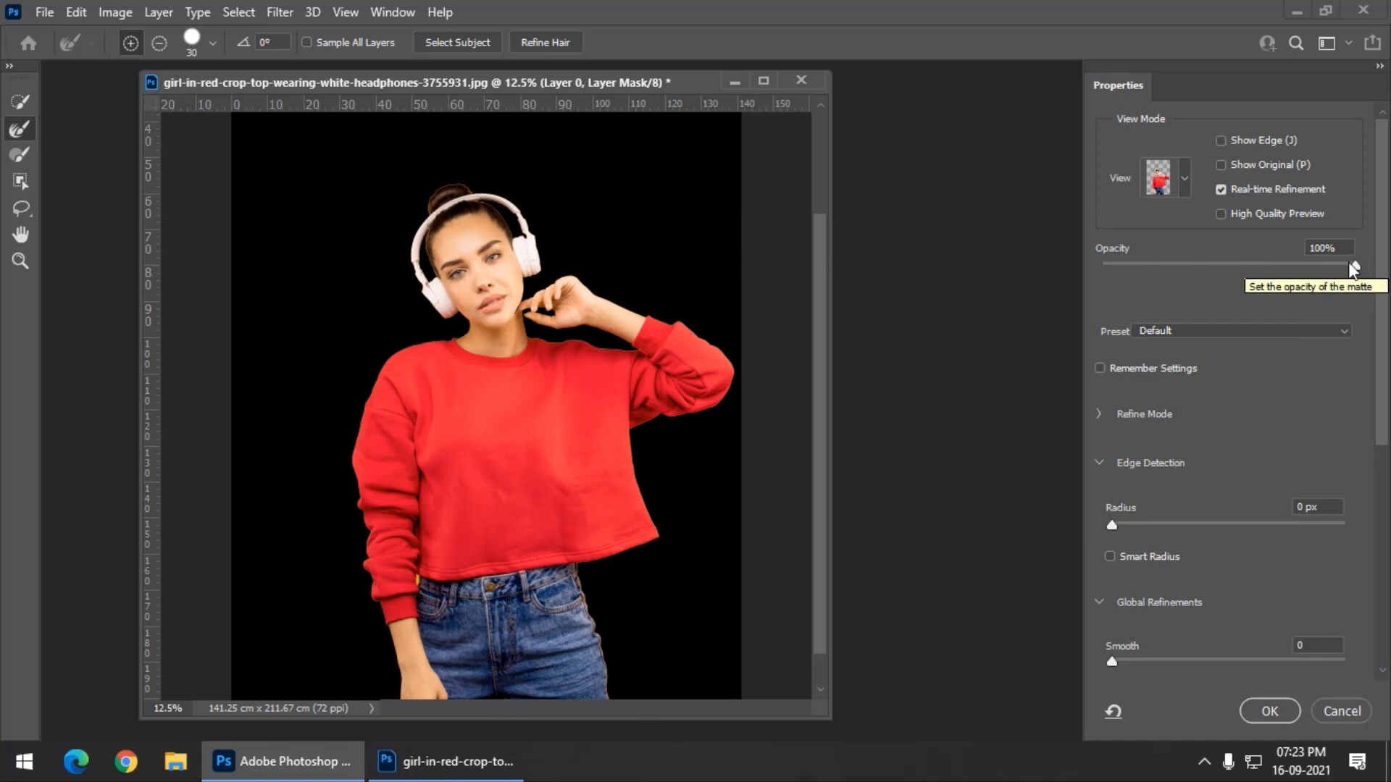
{"action": "left_click_drag", "start_coordinate": [1350, 265], "coordinate": [1384, 279]}
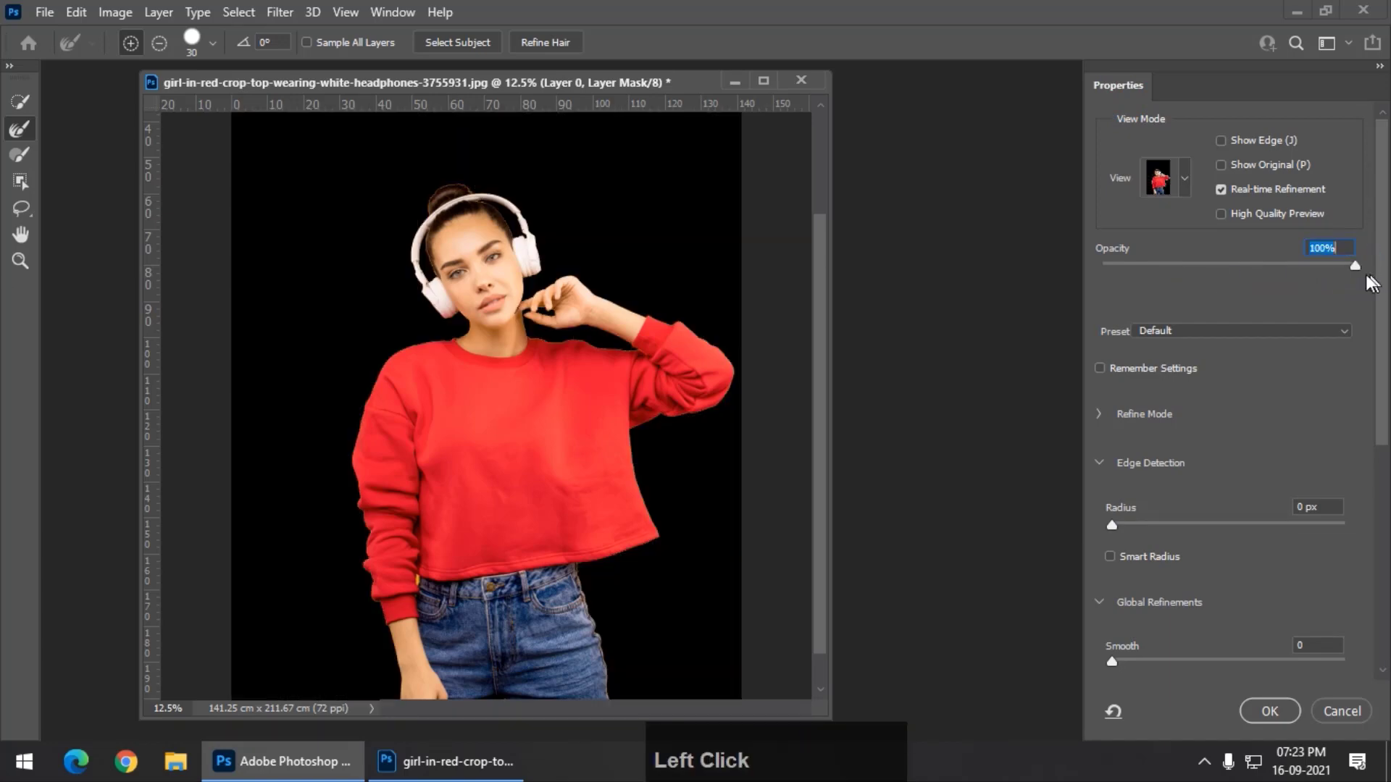
Refine the hairline from the ear cup up to the headband on the bare-shoulder side of the face using the Refine Edge Brush at size 30
{"action": "key", "text": "ctrl"}
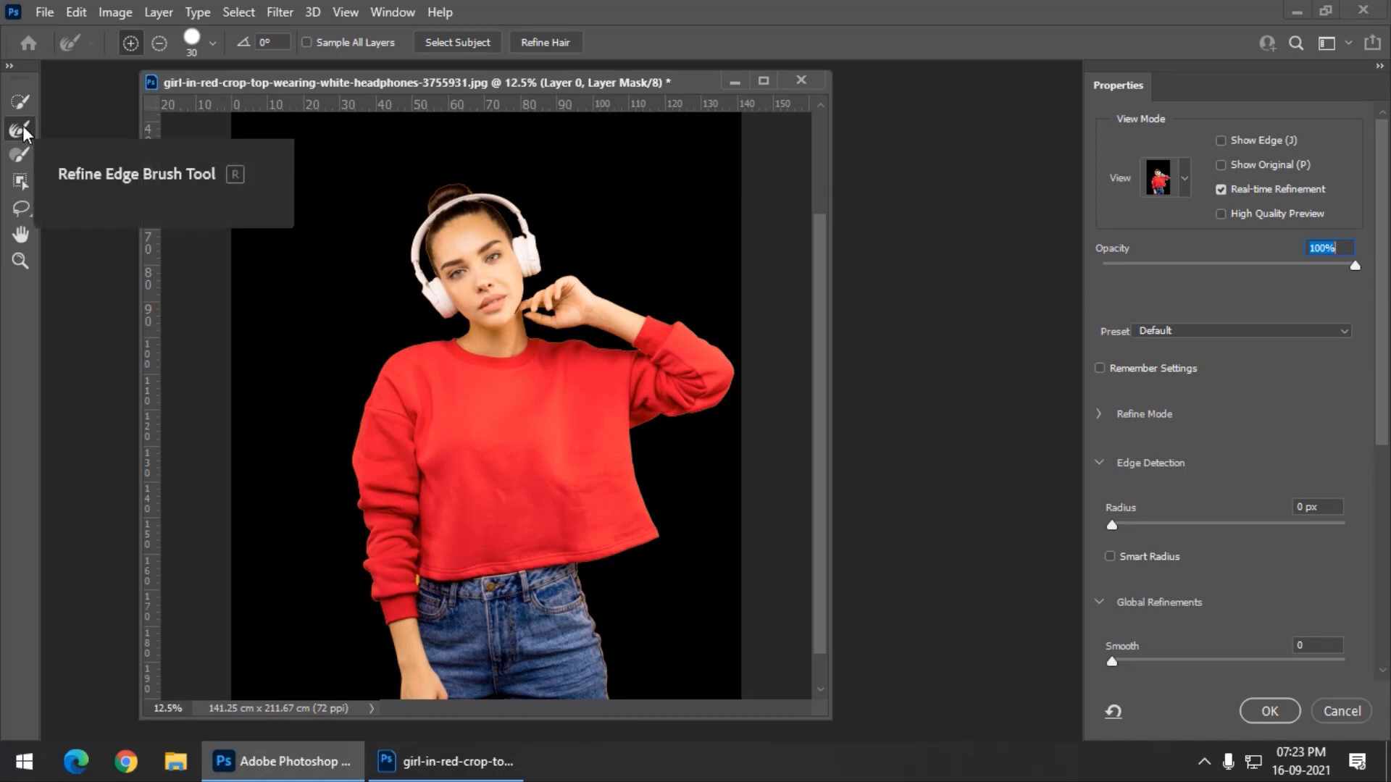
{"action": "key", "text": "ctrl+equal"}
{"action": "key", "text": "space"}
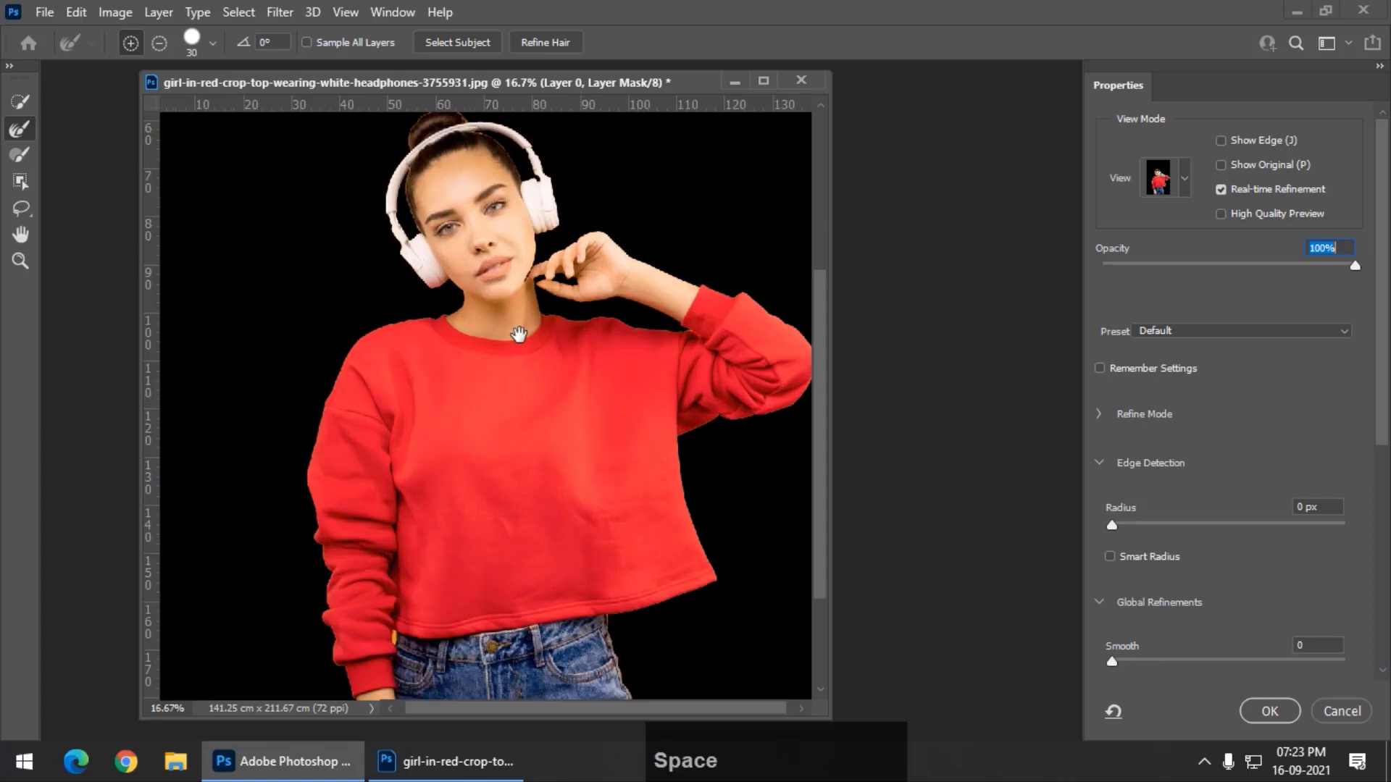
{"action": "left_click_drag", "start_coordinate": [519, 336], "coordinate": [522, 523]}
{"action": "key", "text": "ctrl"}
{"action": "key", "text": "ctrl+equal"}
{"action": "key", "text": "ctrl+equal"}
{"action": "key", "text": "ctrl+equal"}
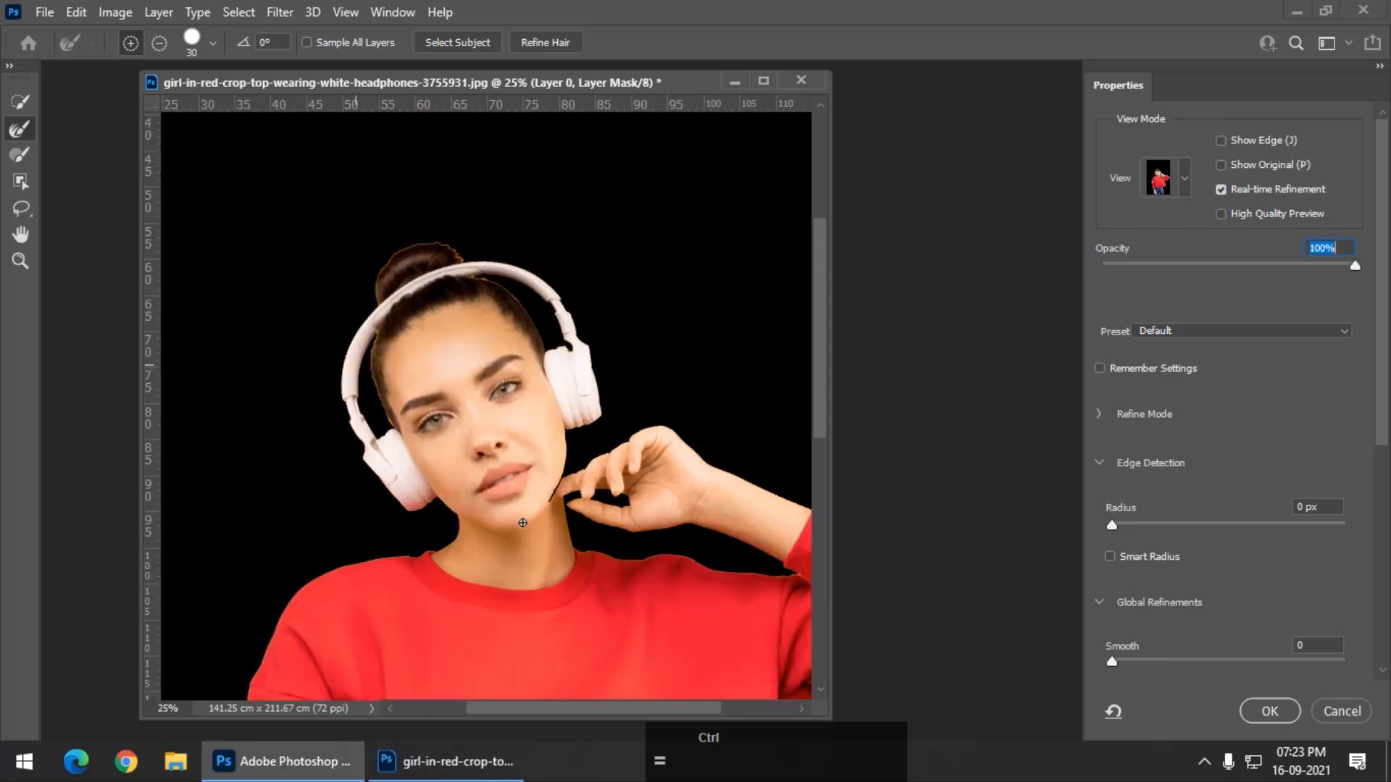
{"action": "key", "text": "space"}
{"action": "left_click_drag", "start_coordinate": [375, 392], "coordinate": [518, 435]}
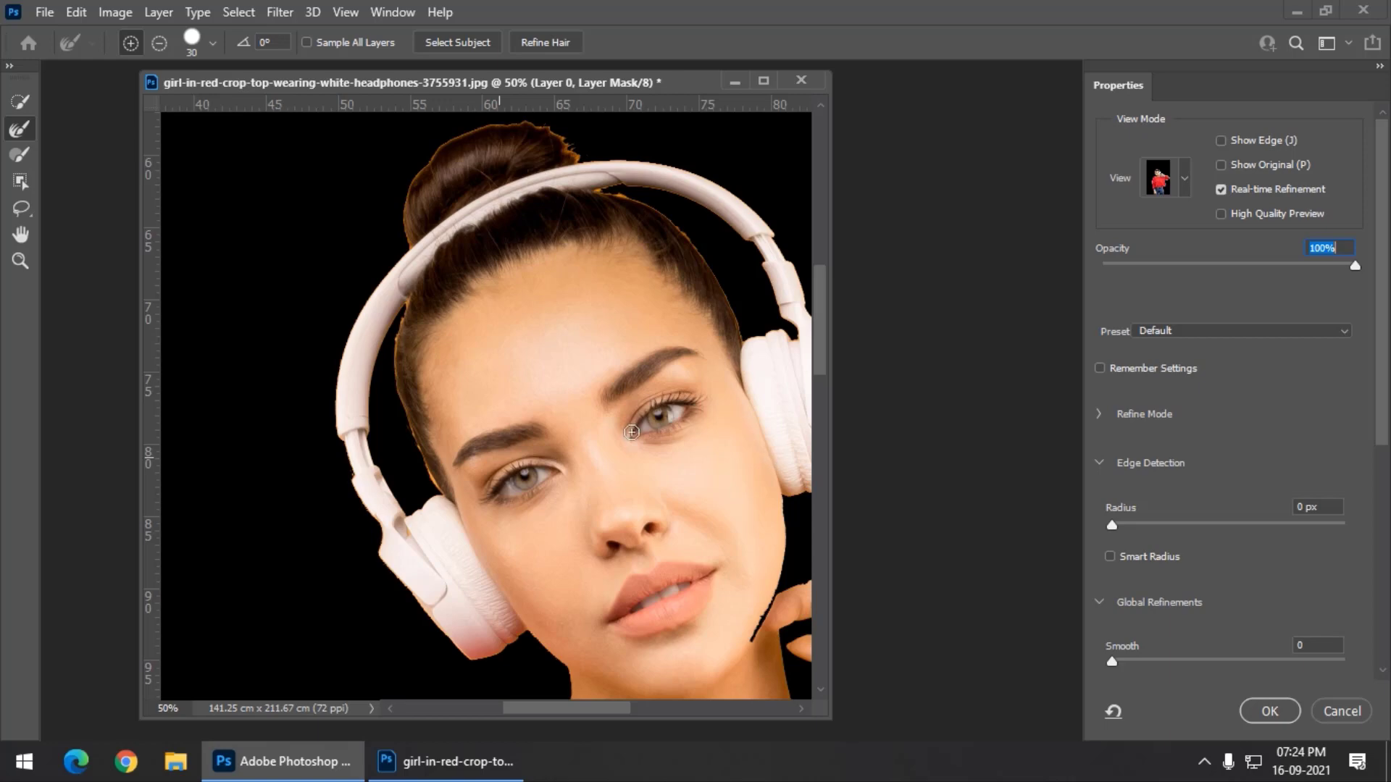
{"action": "key", "text": "ctrl+equal"}
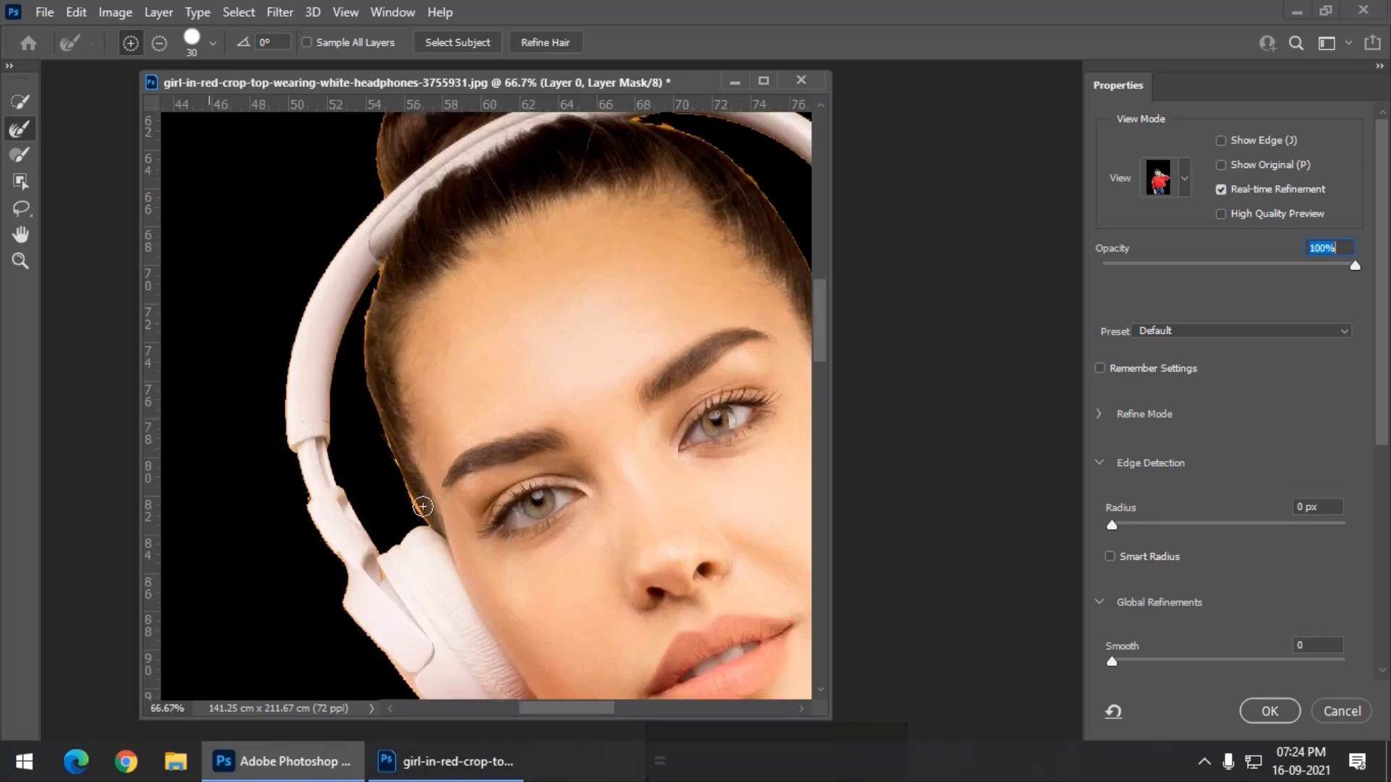
{"action": "key", "text": "bracketleft"}
{"action": "key", "text": "bracketright"}
{"action": "left_click_drag", "start_coordinate": [1384, 374], "coordinate": [1385, 608]}
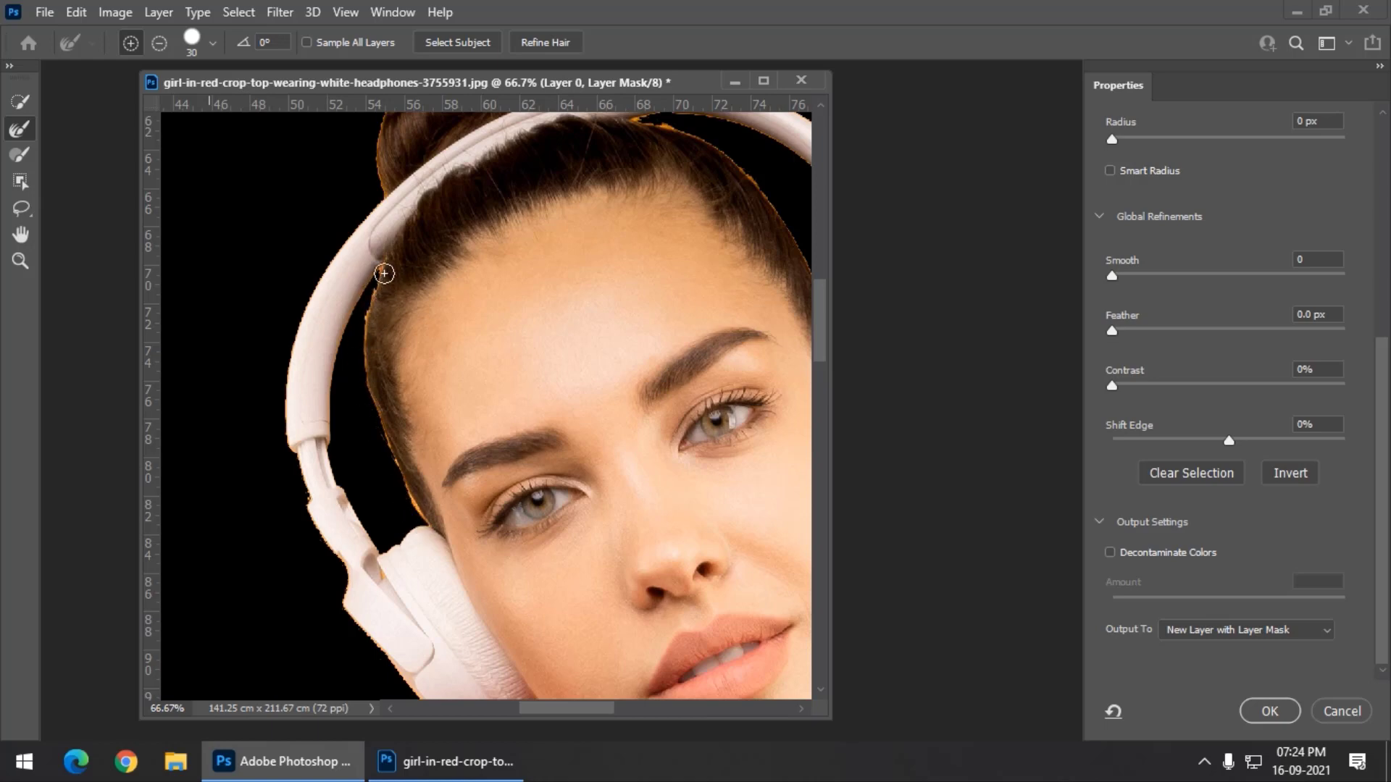
{"action": "mouse_move", "coordinate": [431, 531]}
{"action": "left_mouse_down"}
{"action": "mouse_move", "coordinate": [377, 410]}
{"action": "mouse_move", "coordinate": [366, 339]}
{"action": "mouse_move", "coordinate": [384, 264]}
{"action": "left_mouse_up"}
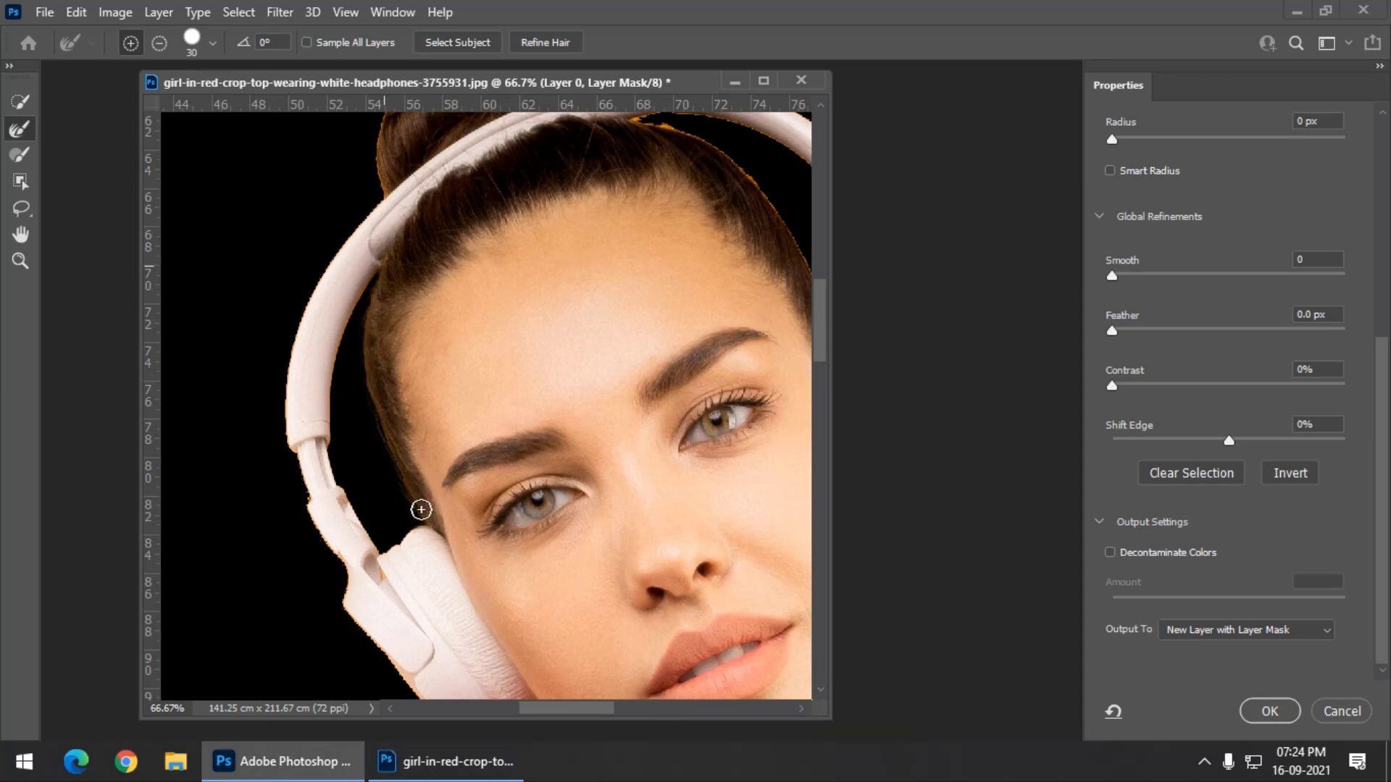
Refine the mask edge around the hair bun and the adjoining outer curve of the headband
{"action": "key", "text": "space"}
{"action": "left_click_drag", "start_coordinate": [418, 436], "coordinate": [409, 594]}
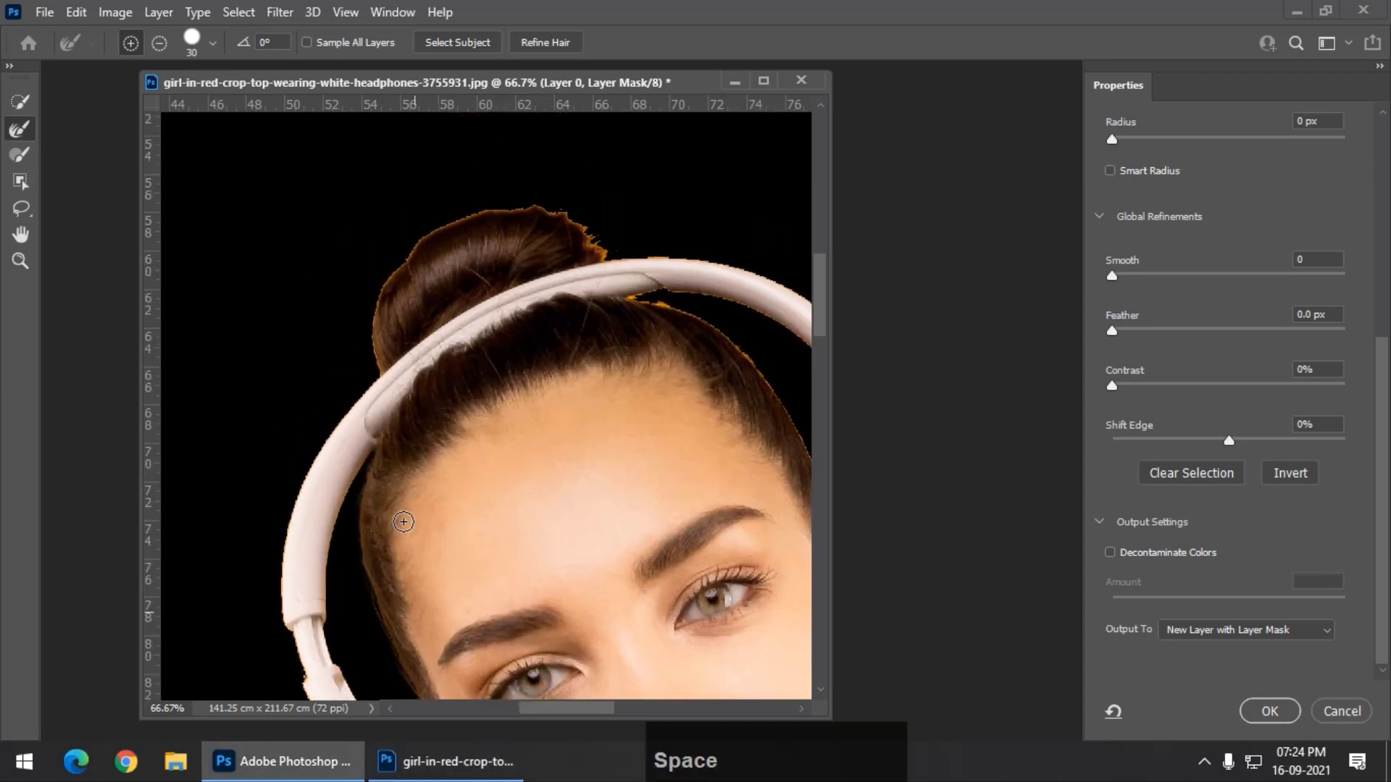
{"action": "left_click_drag", "start_coordinate": [376, 455], "coordinate": [343, 513]}
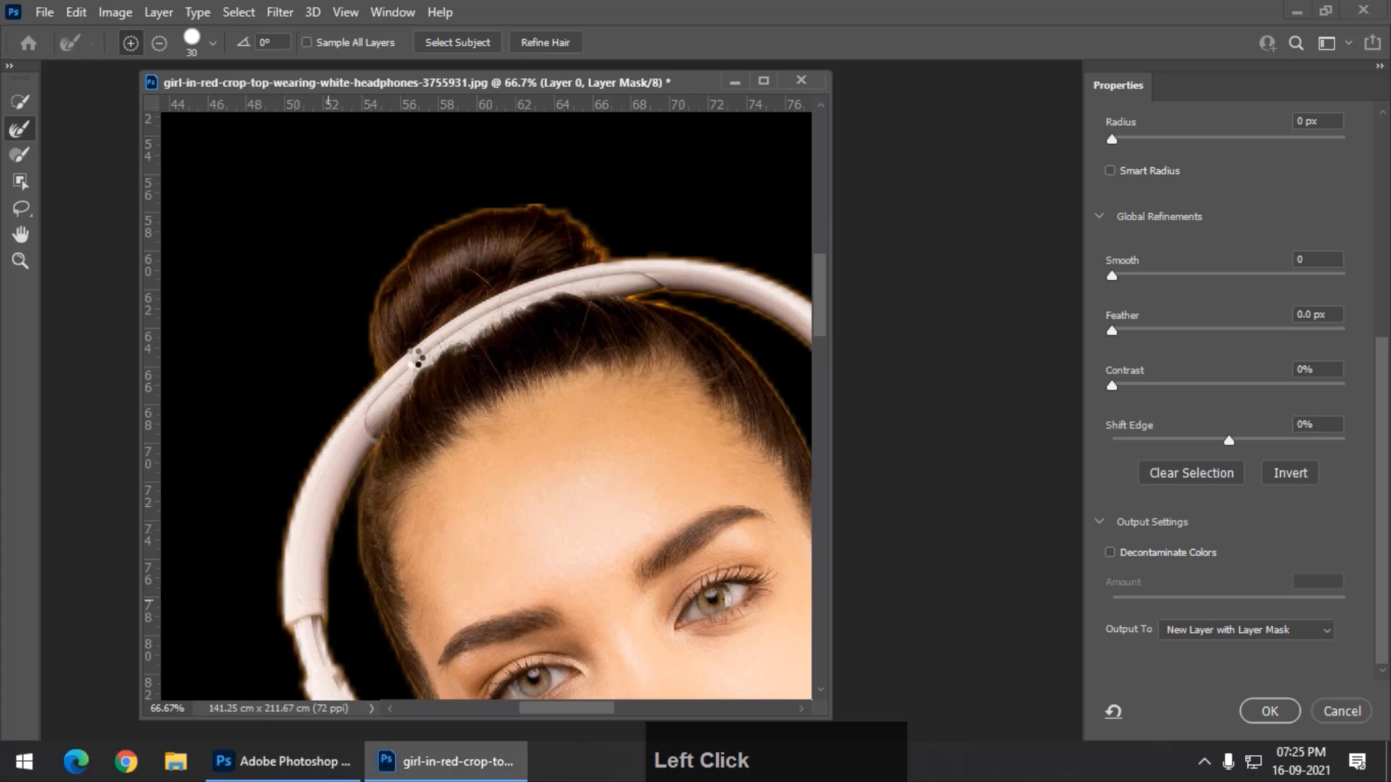
{"action": "mouse_move", "coordinate": [378, 371]}
{"action": "left_mouse_down"}
{"action": "mouse_move", "coordinate": [367, 321]}
{"action": "mouse_move", "coordinate": [384, 280]}
{"action": "mouse_move", "coordinate": [578, 223]}
{"action": "mouse_move", "coordinate": [612, 259]}
{"action": "mouse_move", "coordinate": [627, 333]}
{"action": "mouse_move", "coordinate": [606, 372]}
{"action": "mouse_move", "coordinate": [387, 354]}
{"action": "left_mouse_up"}
Refine the hairline under the headband and the headband's own edges on the side of the raised hand
{"action": "key", "text": "space"}
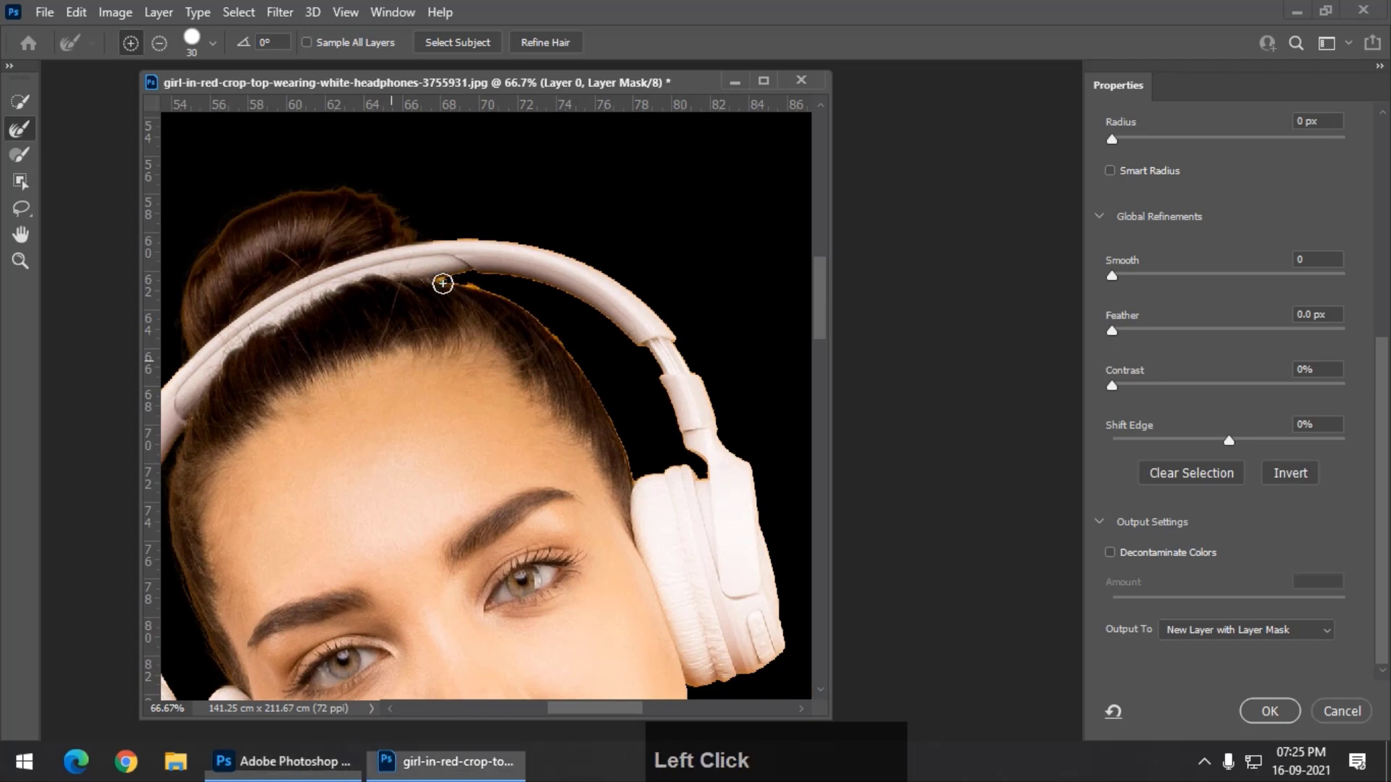
{"action": "mouse_move", "coordinate": [442, 283]}
{"action": "left_mouse_down"}
{"action": "mouse_move", "coordinate": [561, 341]}
{"action": "mouse_move", "coordinate": [635, 484]}
{"action": "left_mouse_up"}
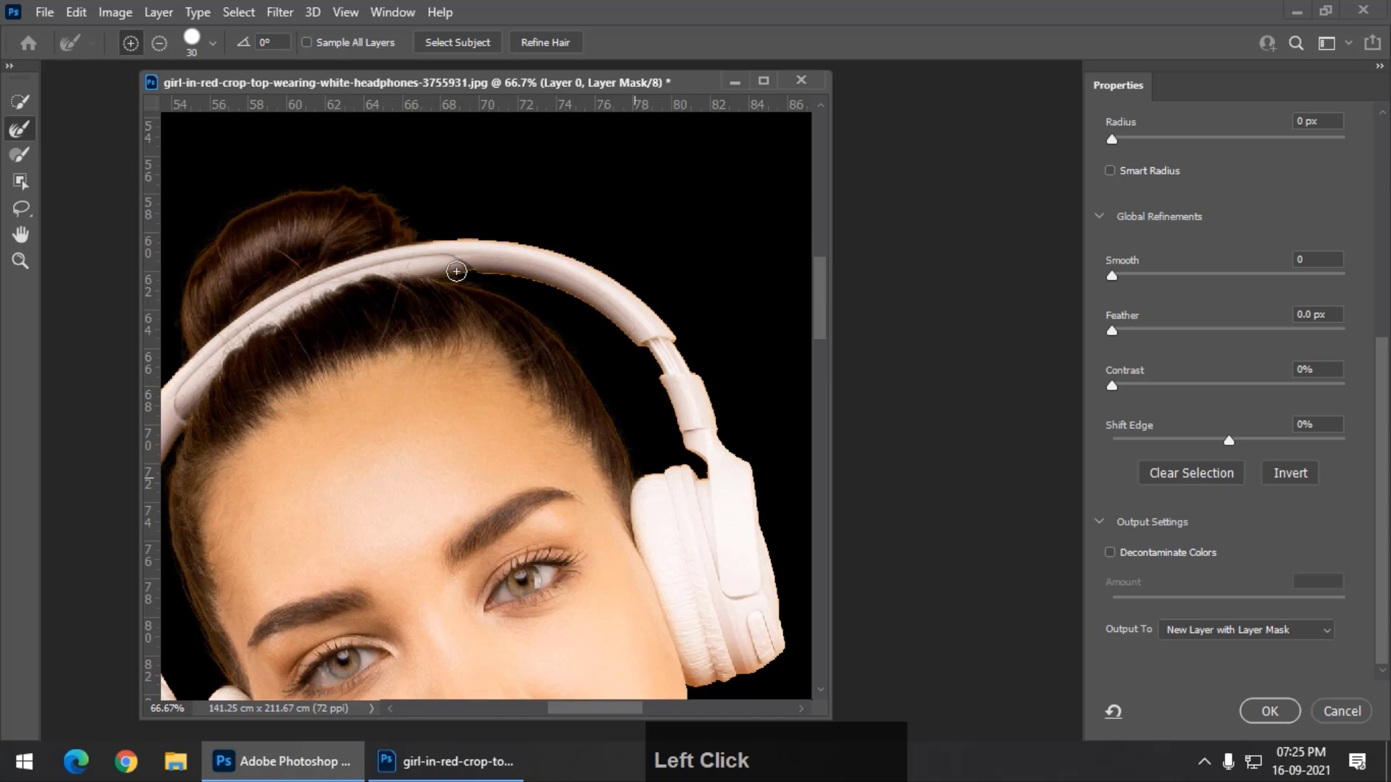
{"action": "mouse_move", "coordinate": [463, 270]}
{"action": "left_mouse_down"}
{"action": "mouse_move", "coordinate": [574, 295]}
{"action": "mouse_move", "coordinate": [636, 339]}
{"action": "mouse_move", "coordinate": [681, 435]}
{"action": "mouse_move", "coordinate": [534, 251]}
{"action": "mouse_move", "coordinate": [434, 236]}
{"action": "mouse_move", "coordinate": [611, 277]}
{"action": "mouse_move", "coordinate": [742, 464]}
{"action": "mouse_move", "coordinate": [684, 427]}
{"action": "left_mouse_up"}
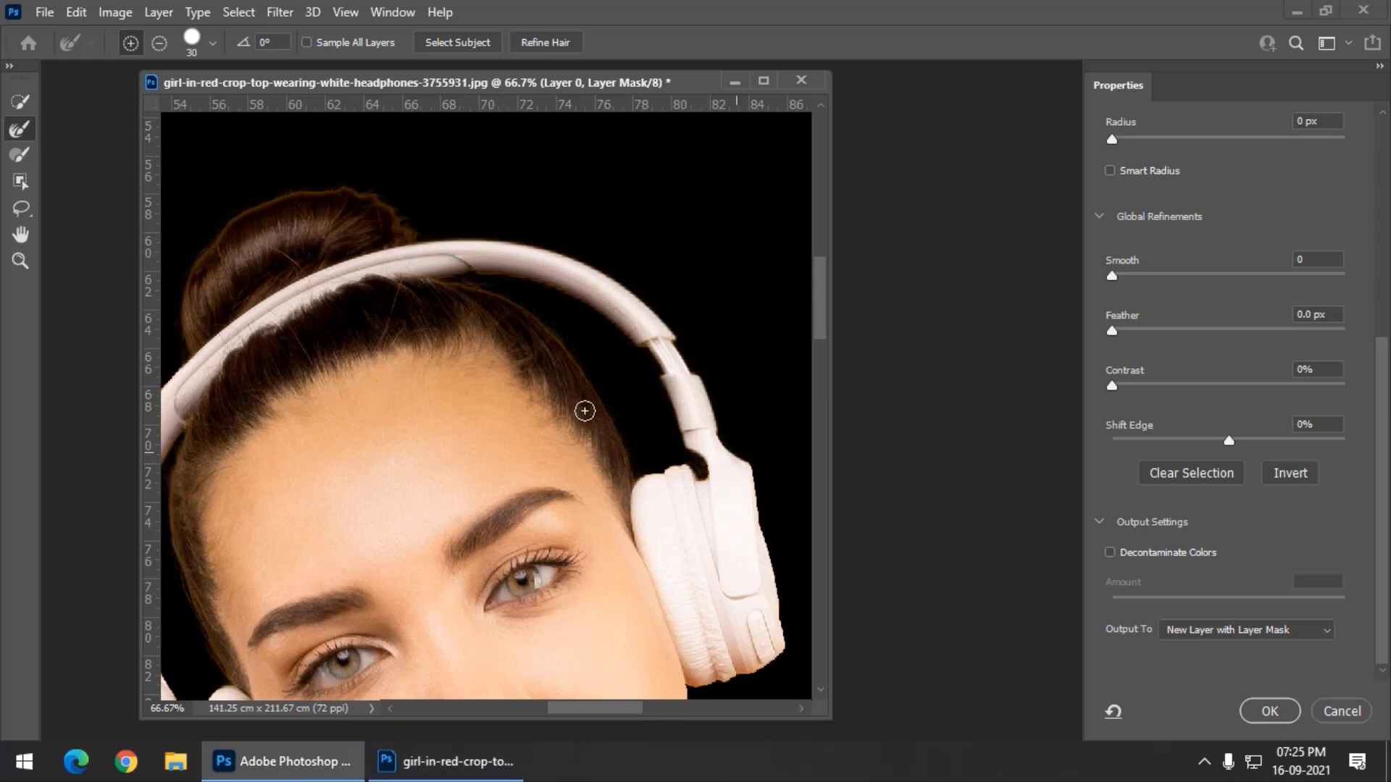
Refine the outer edge of the ear cup nearest the raised hand
{"action": "key", "text": "space"}
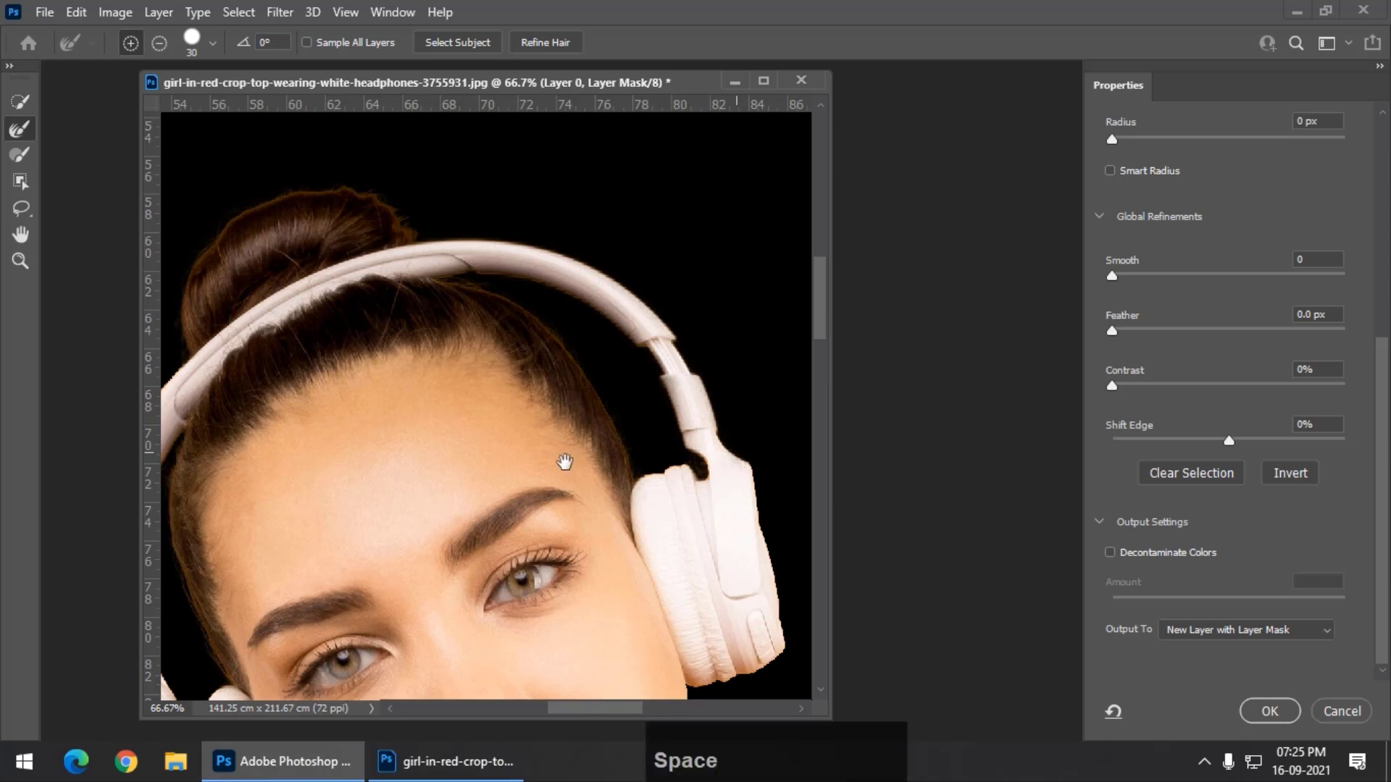
{"action": "left_click_drag", "start_coordinate": [564, 462], "coordinate": [501, 316]}
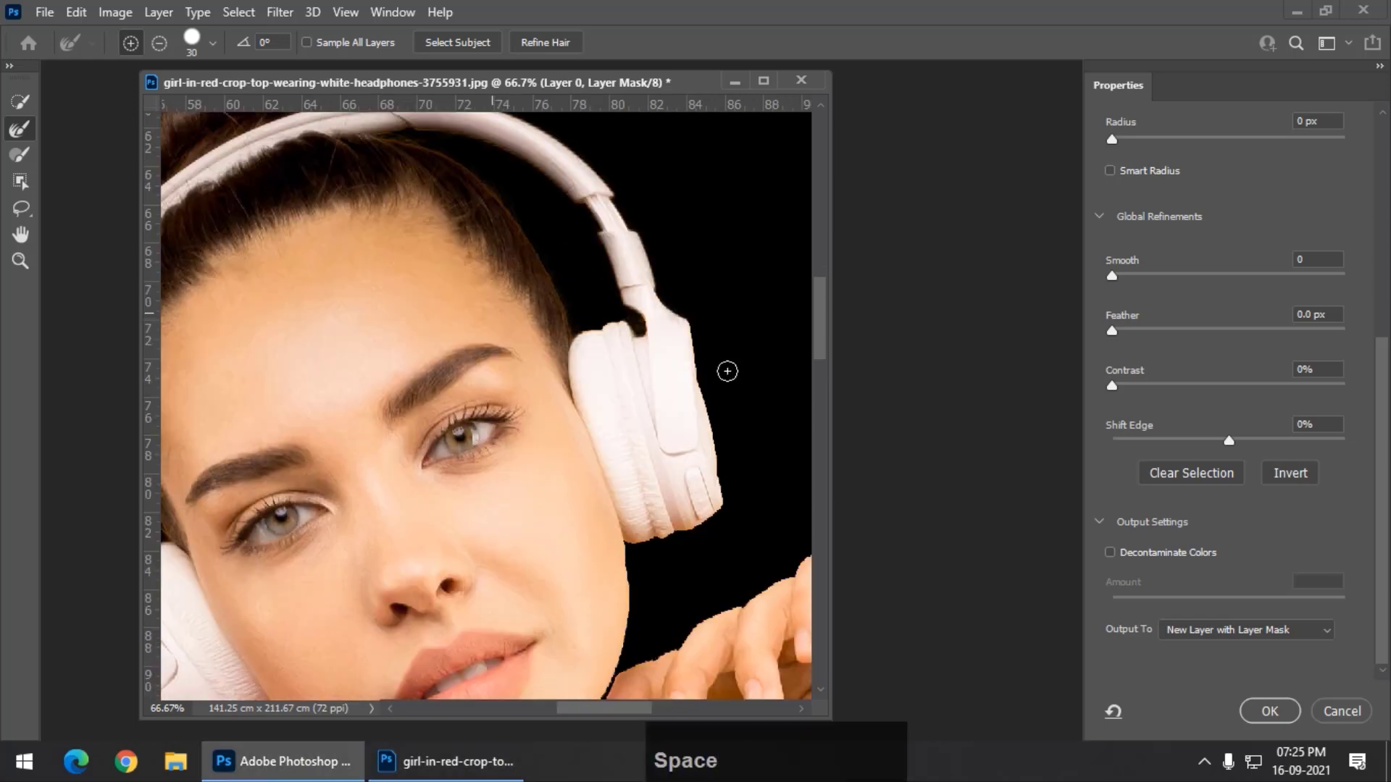
{"action": "left_click", "coordinate": [690, 327]}
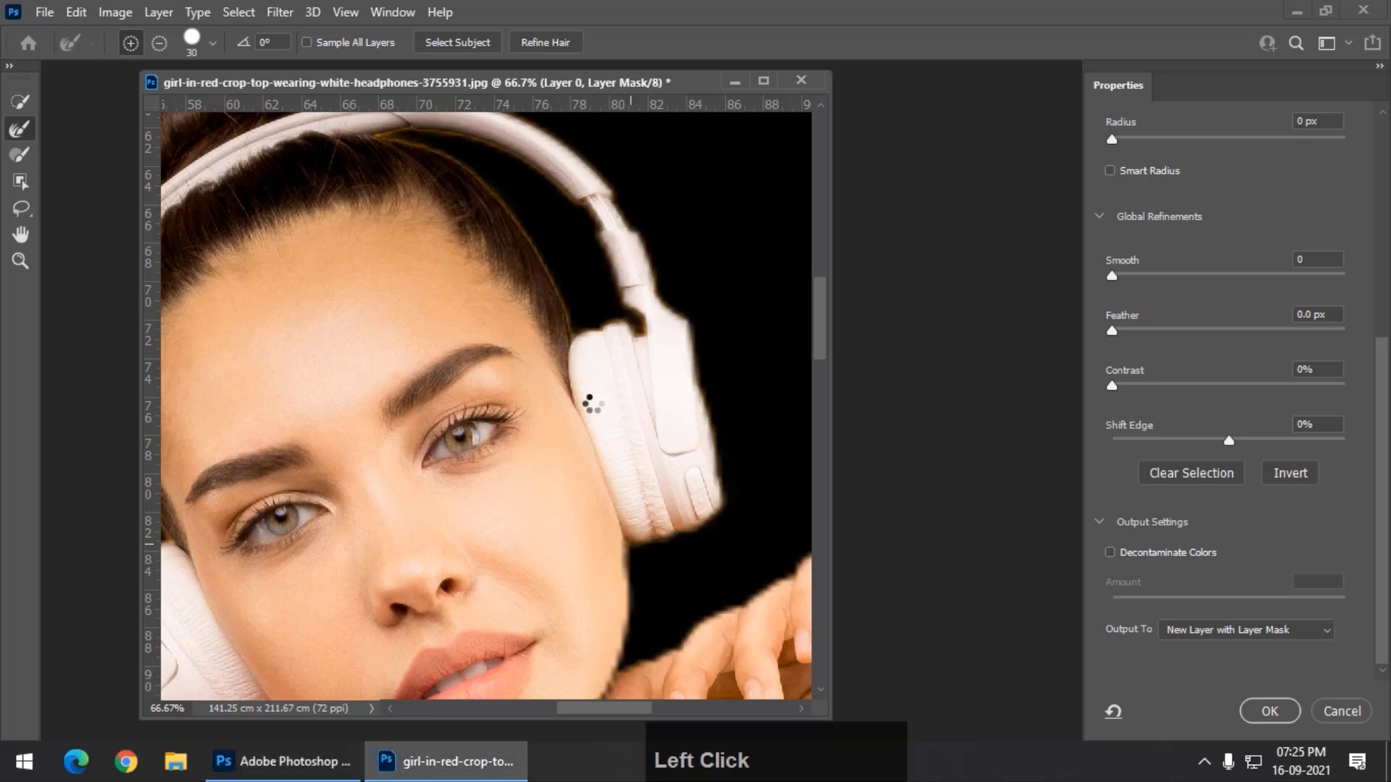
Refine the mask edge along the neck and the sweater shoulder beneath the raised hand
{"action": "key", "text": "space"}
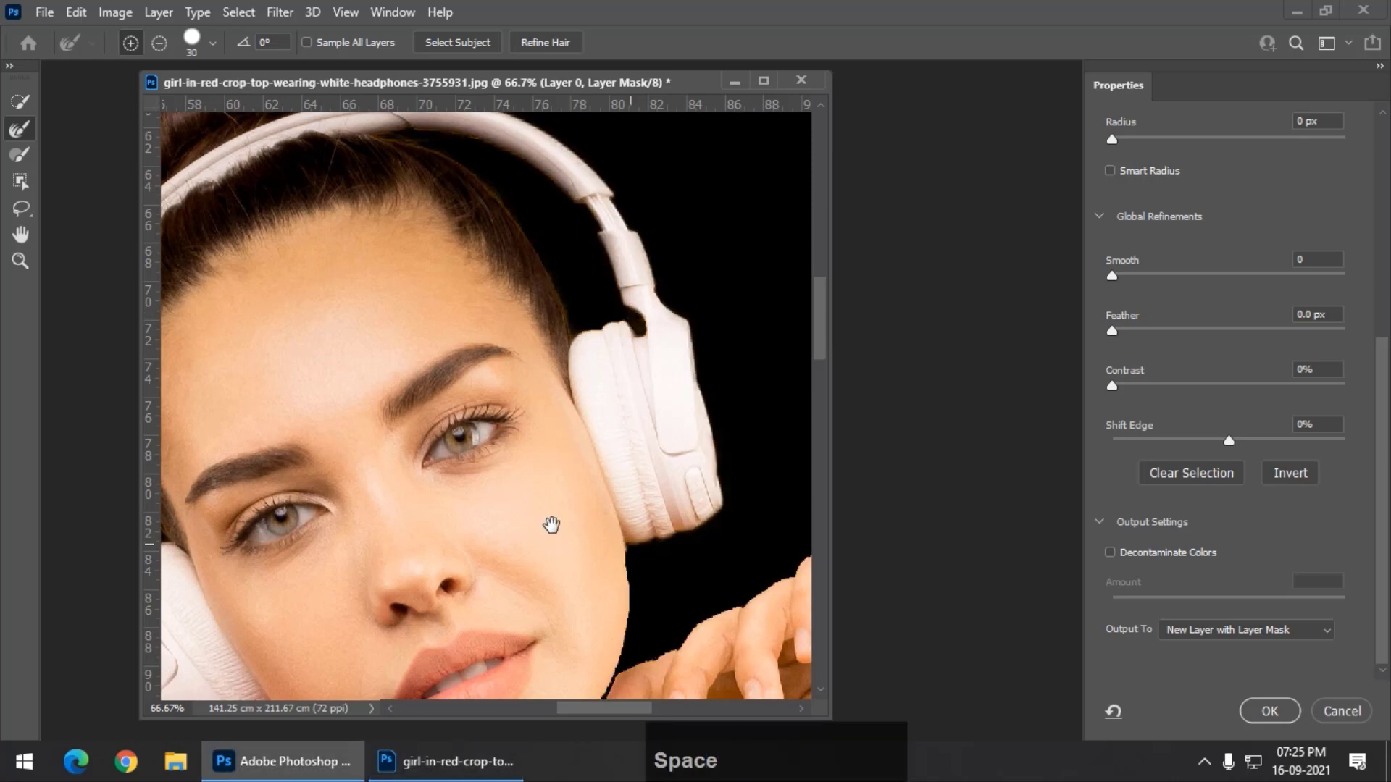
{"action": "mouse_move", "coordinate": [549, 525]}
{"action": "left_mouse_down"}
{"action": "mouse_move", "coordinate": [548, 443]}
{"action": "mouse_move", "coordinate": [487, 348]}
{"action": "left_mouse_up"}
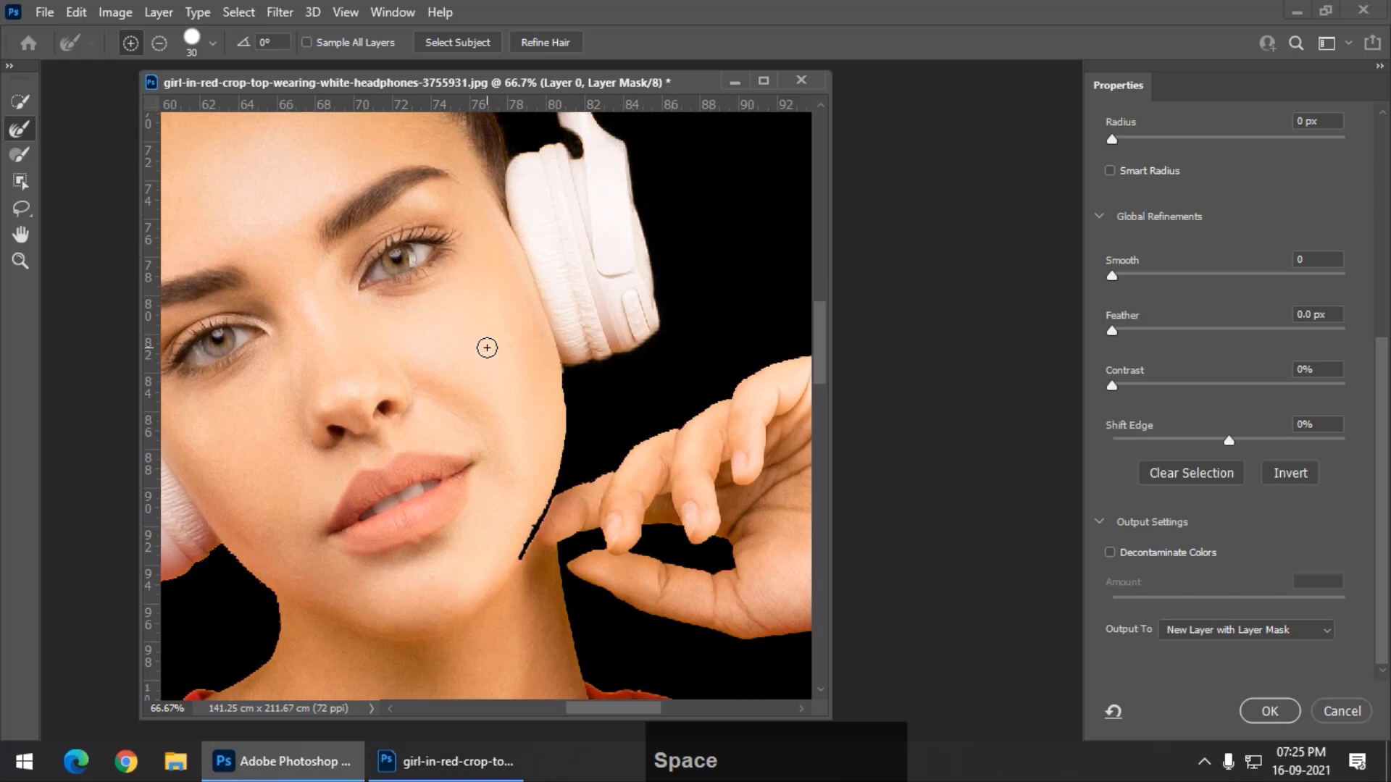
{"action": "left_click_drag", "start_coordinate": [542, 507], "coordinate": [521, 545]}
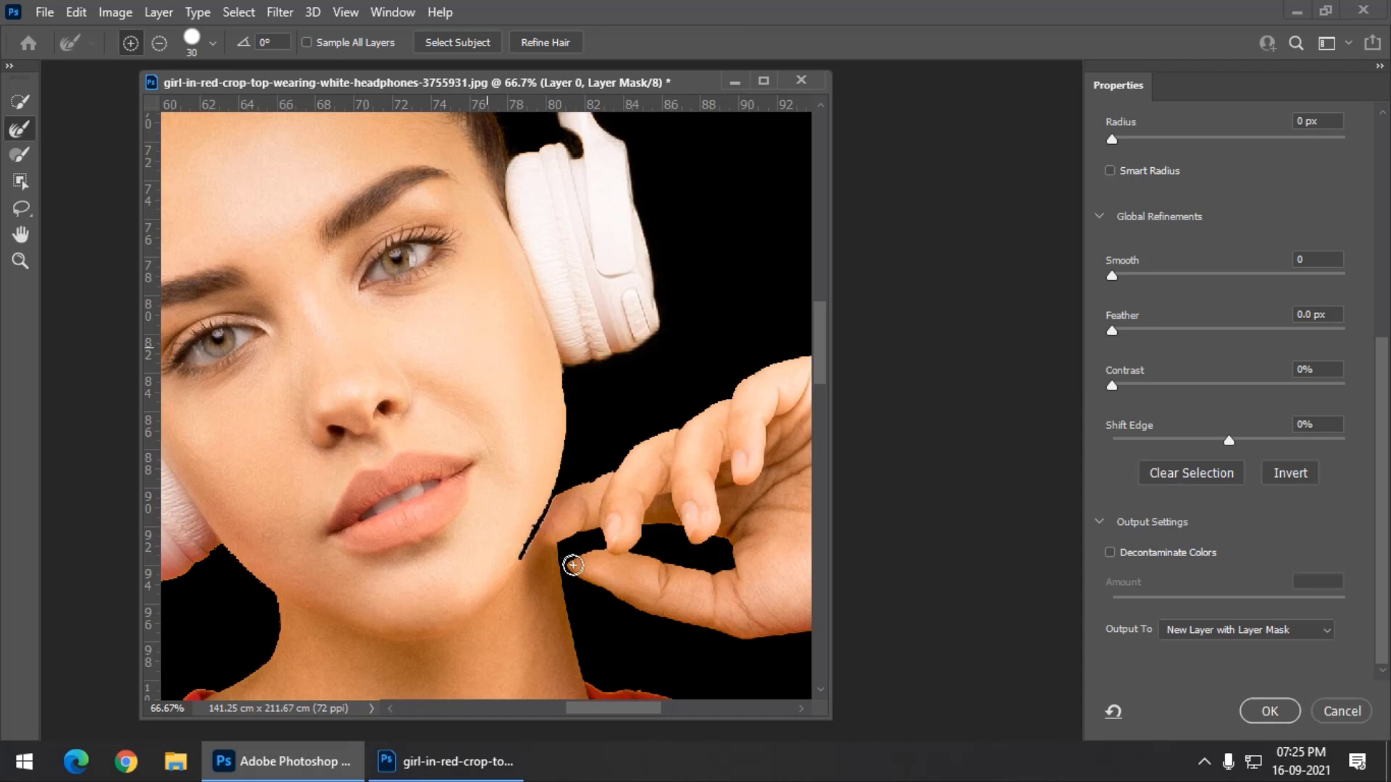
{"action": "key", "text": "space"}
{"action": "left_click_drag", "start_coordinate": [576, 567], "coordinate": [434, 437]}
{"action": "mouse_move", "coordinate": [424, 492]}
{"action": "left_mouse_down"}
{"action": "mouse_move", "coordinate": [447, 570]}
{"action": "mouse_move", "coordinate": [591, 596]}
{"action": "mouse_move", "coordinate": [700, 585]}
{"action": "mouse_move", "coordinate": [800, 621]}
{"action": "left_mouse_up"}
Refine the underside of the raised forearm and palm, plus the remaining shoulder line below them
{"action": "key", "text": "space"}
{"action": "left_click_drag", "start_coordinate": [606, 637], "coordinate": [339, 554]}
{"action": "mouse_move", "coordinate": [705, 546]}
{"action": "left_mouse_down"}
{"action": "mouse_move", "coordinate": [712, 512]}
{"action": "mouse_move", "coordinate": [549, 433]}
{"action": "mouse_move", "coordinate": [482, 418]}
{"action": "mouse_move", "coordinate": [309, 437]}
{"action": "left_mouse_up"}
{"action": "left_click", "coordinate": [485, 547]}
Refine the upper edge of the raised hand and forearm up to the red cuff
{"action": "key", "text": "space"}
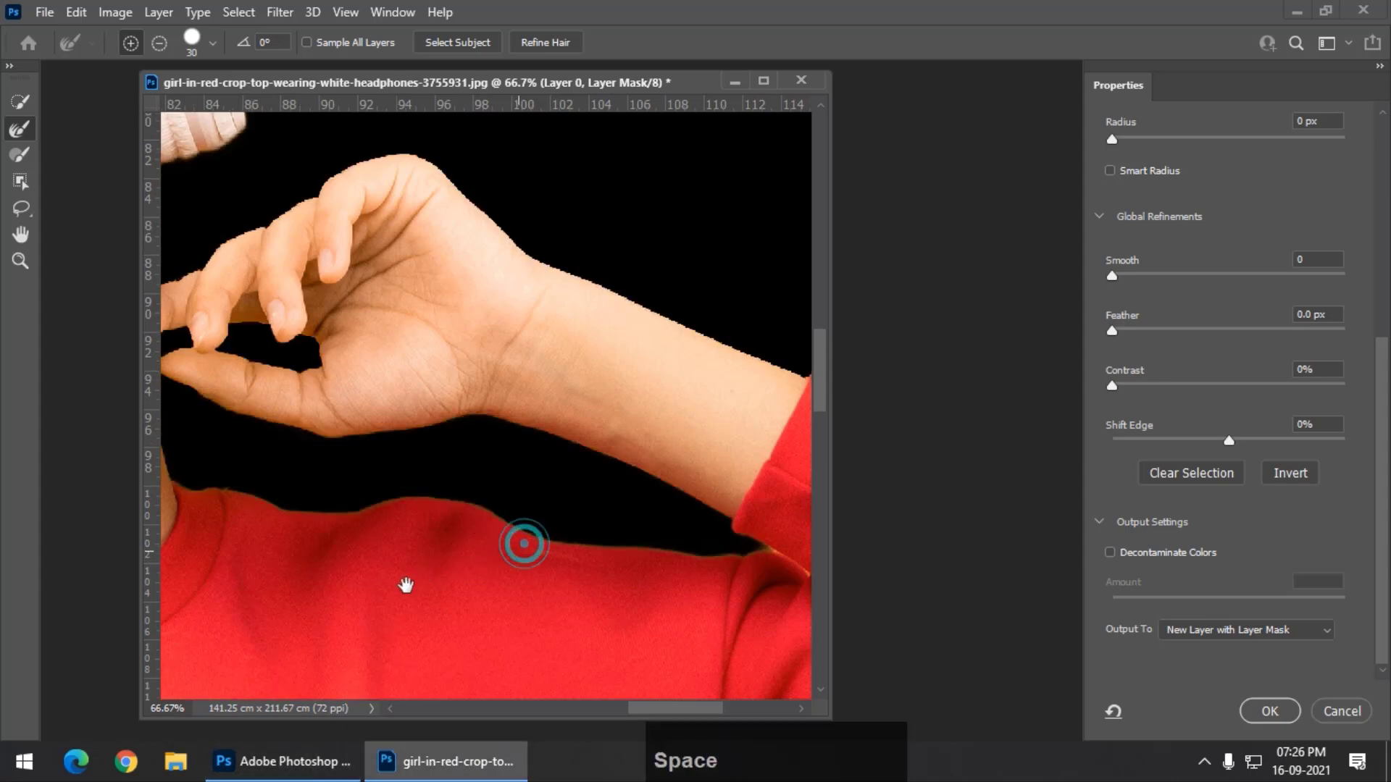
{"action": "left_click_drag", "start_coordinate": [522, 540], "coordinate": [382, 599]}
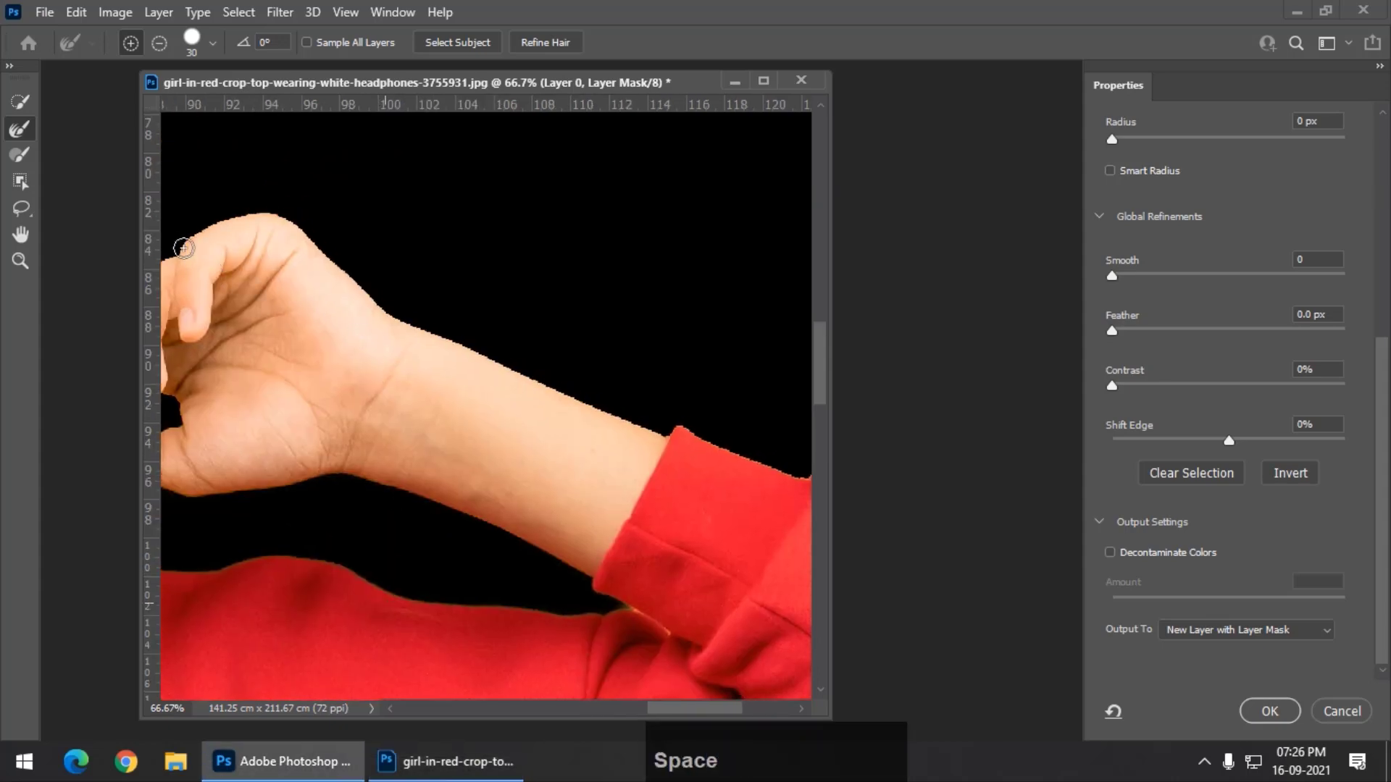
{"action": "mouse_move", "coordinate": [184, 248]}
{"action": "left_mouse_down"}
{"action": "mouse_move", "coordinate": [245, 212]}
{"action": "mouse_move", "coordinate": [350, 264]}
{"action": "mouse_move", "coordinate": [436, 336]}
{"action": "mouse_move", "coordinate": [826, 492]}
{"action": "left_mouse_up"}
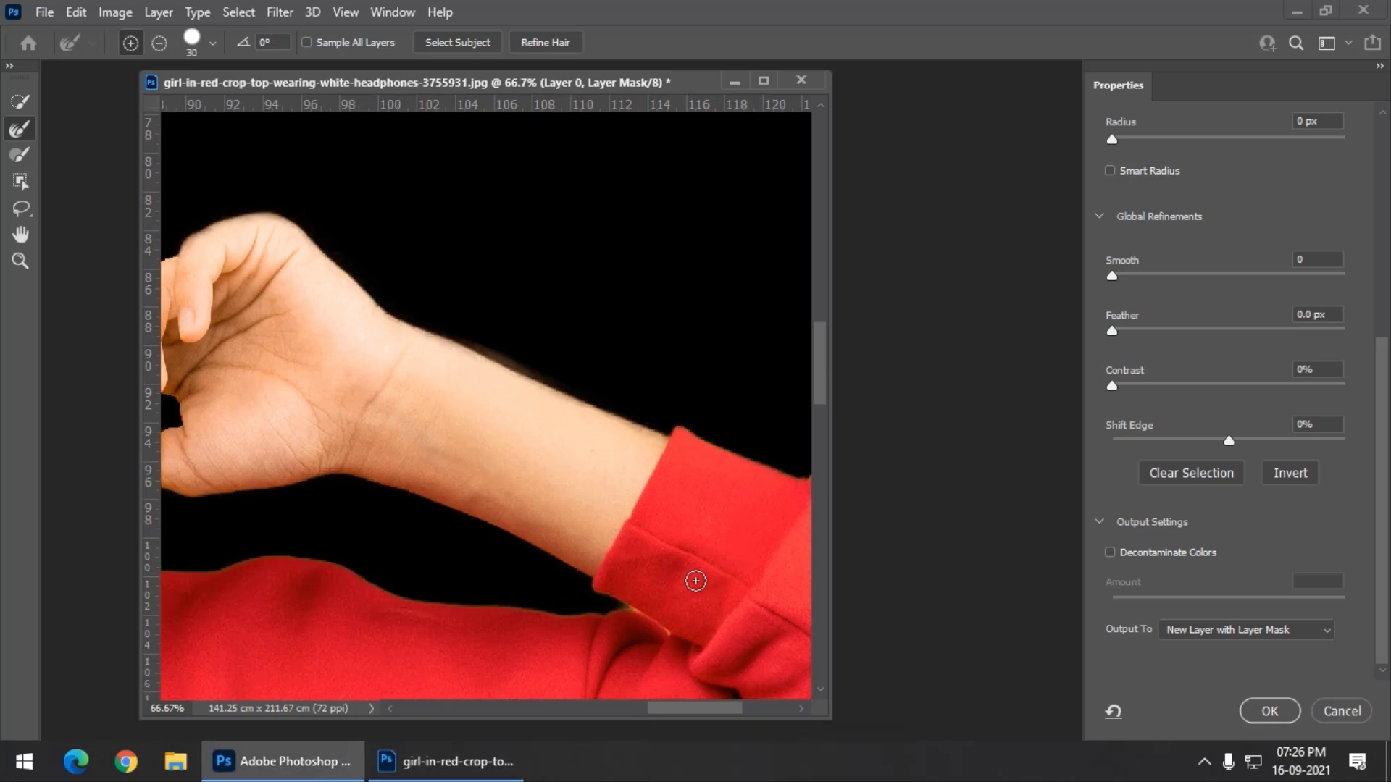
Refine the outer edge of the raised sleeve from above the cuff down around the elbow
{"action": "left_click_drag", "start_coordinate": [696, 581], "coordinate": [314, 472]}
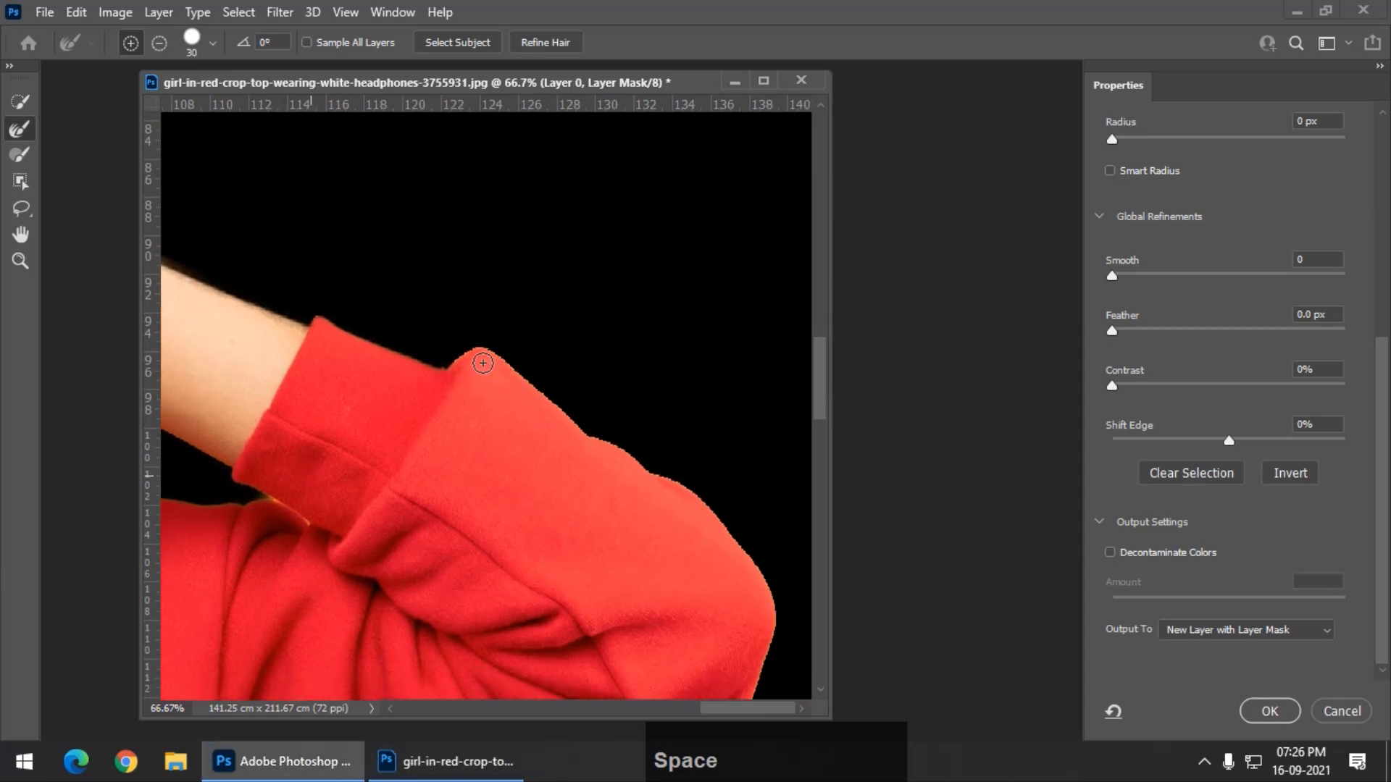
{"action": "mouse_move", "coordinate": [452, 358]}
{"action": "left_mouse_down"}
{"action": "mouse_move", "coordinate": [611, 444]}
{"action": "mouse_move", "coordinate": [741, 559]}
{"action": "mouse_move", "coordinate": [768, 601]}
{"action": "mouse_move", "coordinate": [773, 658]}
{"action": "left_mouse_up"}
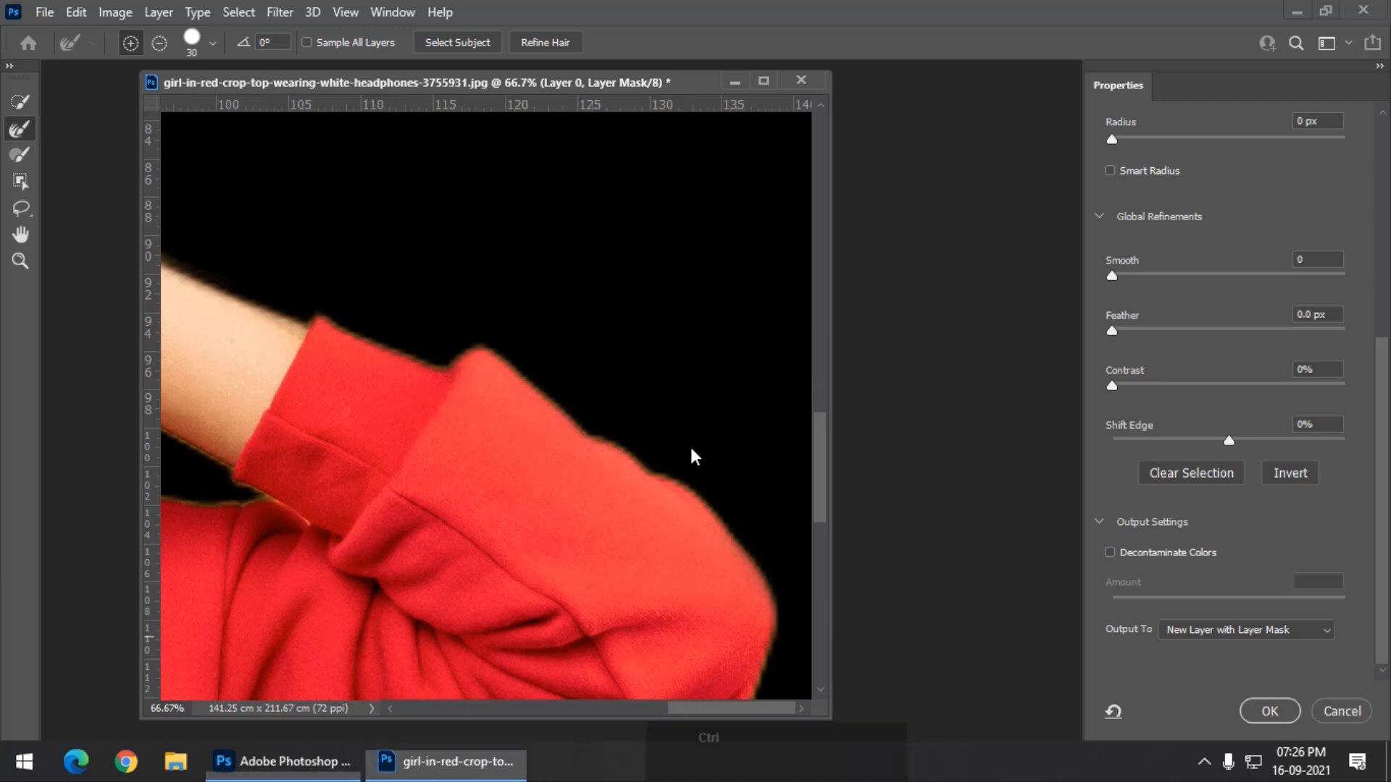
Refine the mask edge along the opposite shoulder up to the neckline of the sweater
{"action": "key", "text": "ctrl+minus"}
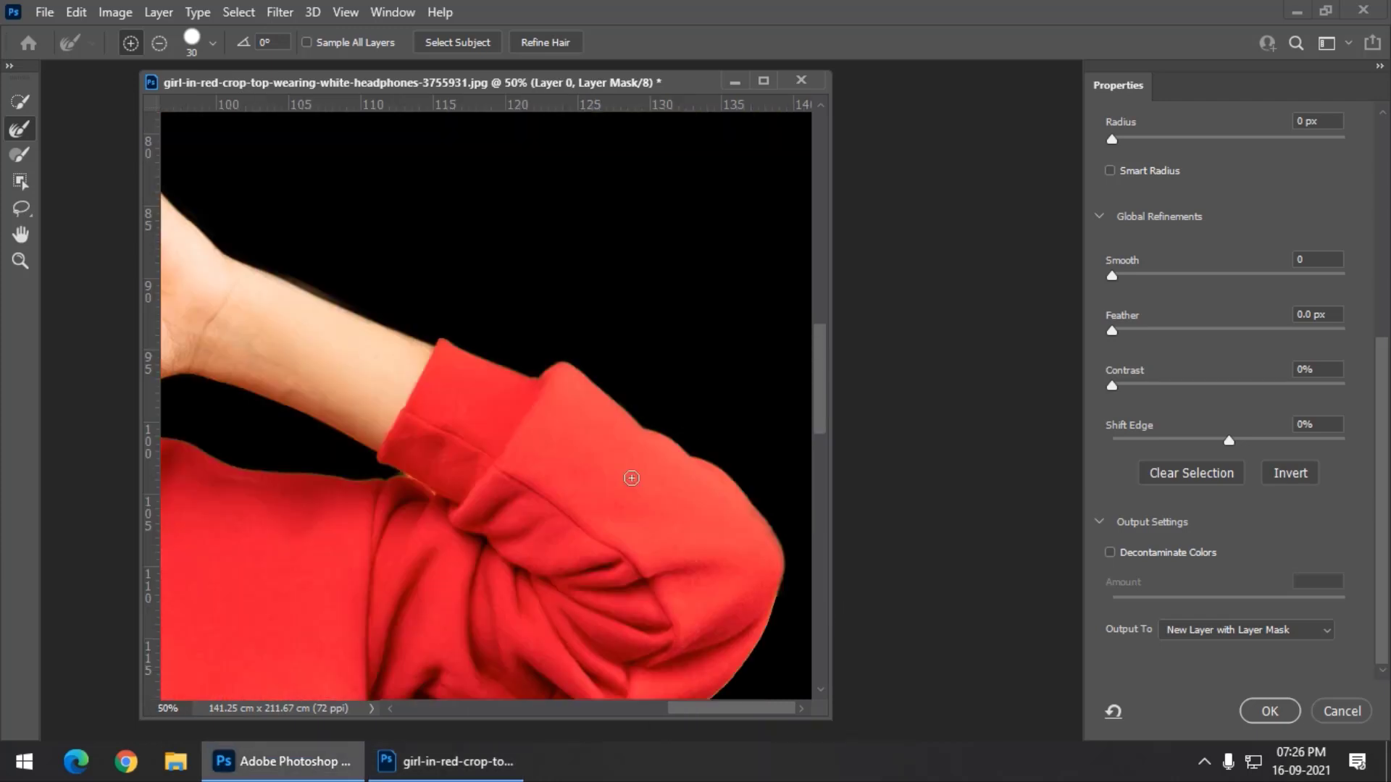
{"action": "key", "text": "space"}
{"action": "left_click_drag", "start_coordinate": [425, 478], "coordinate": [830, 518]}
{"action": "left_click_drag", "start_coordinate": [408, 447], "coordinate": [828, 581]}
{"action": "left_click_drag", "start_coordinate": [430, 425], "coordinate": [537, 367]}
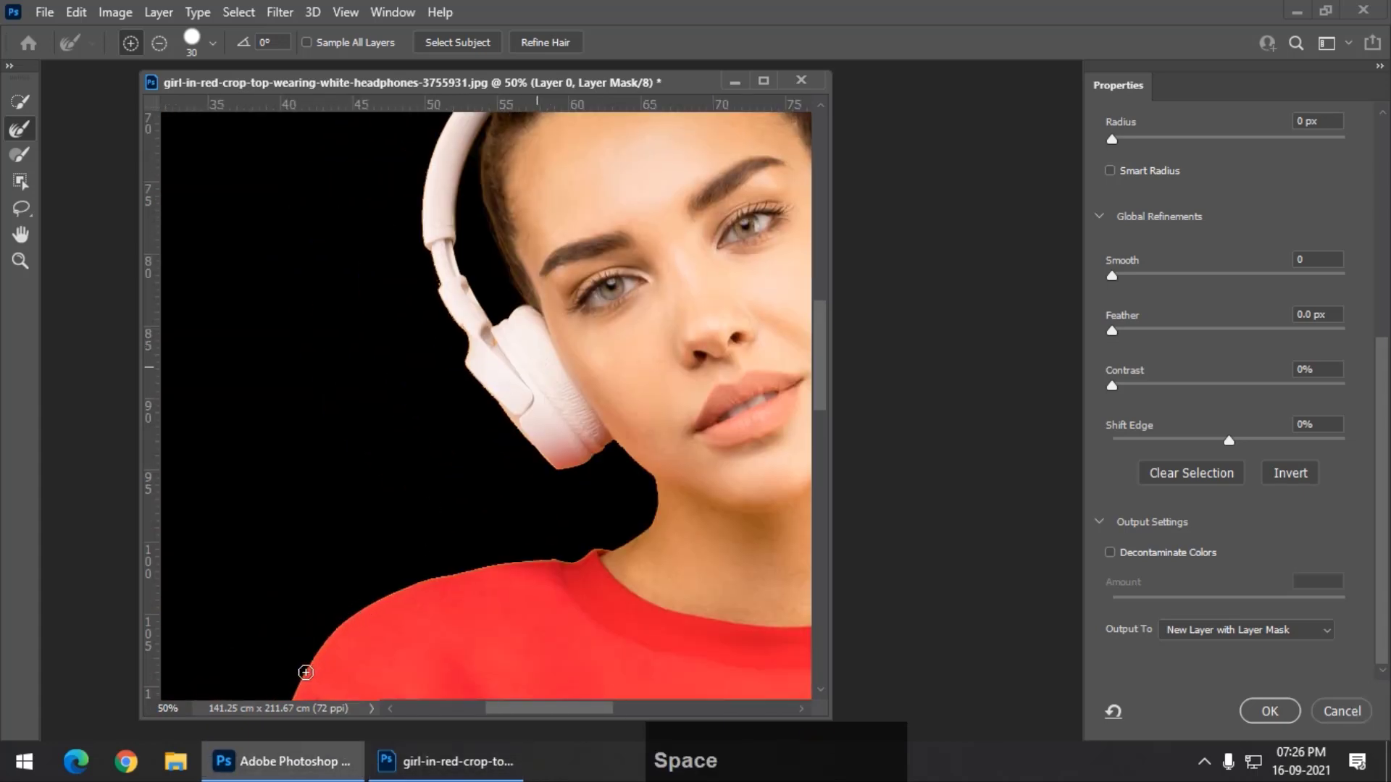
{"action": "mouse_move", "coordinate": [302, 672]}
{"action": "left_mouse_down"}
{"action": "mouse_move", "coordinate": [340, 619]}
{"action": "mouse_move", "coordinate": [409, 588]}
{"action": "mouse_move", "coordinate": [541, 565]}
{"action": "mouse_move", "coordinate": [508, 558]}
{"action": "mouse_move", "coordinate": [570, 565]}
{"action": "left_mouse_up"}
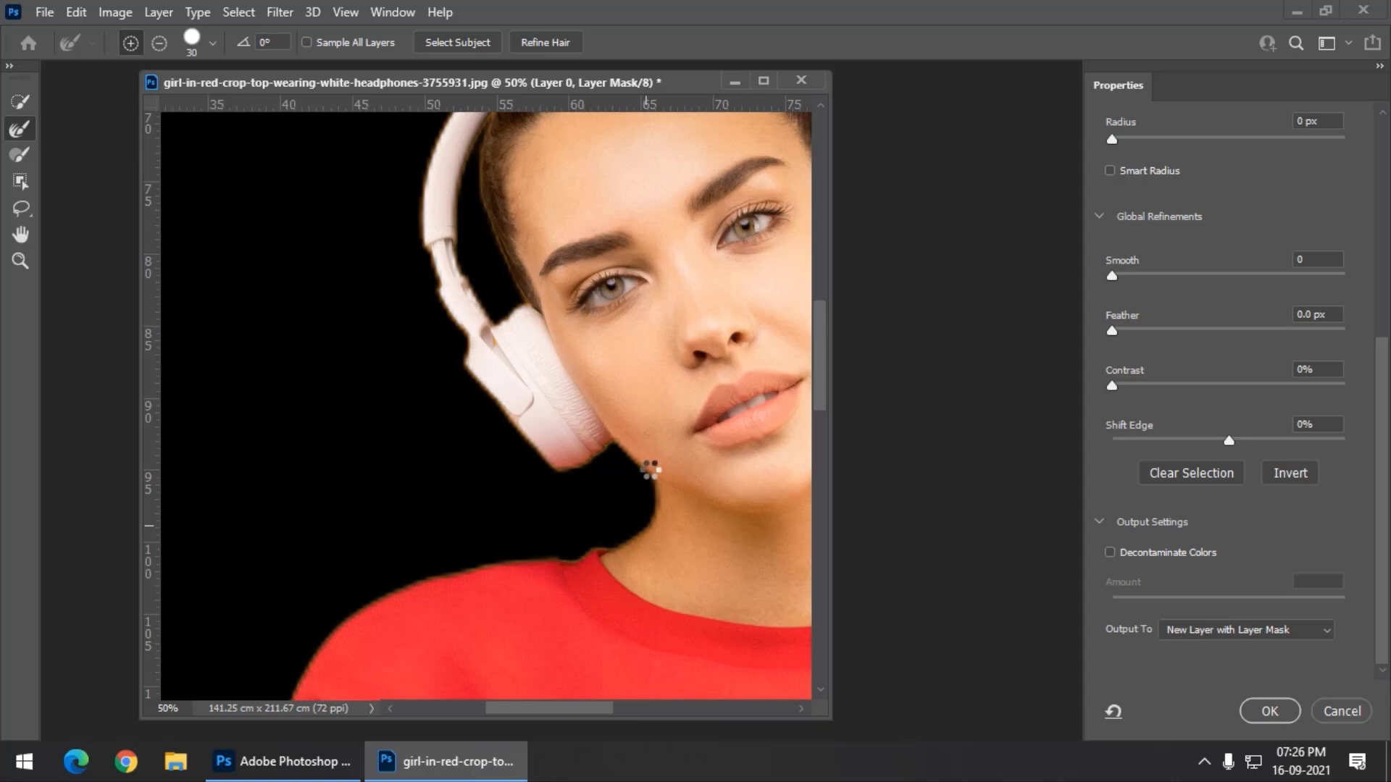
Refine the outer edge of the ear cup and its headband arm above that shoulder
{"action": "key", "text": "space"}
{"action": "left_click_drag", "start_coordinate": [534, 519], "coordinate": [535, 556]}
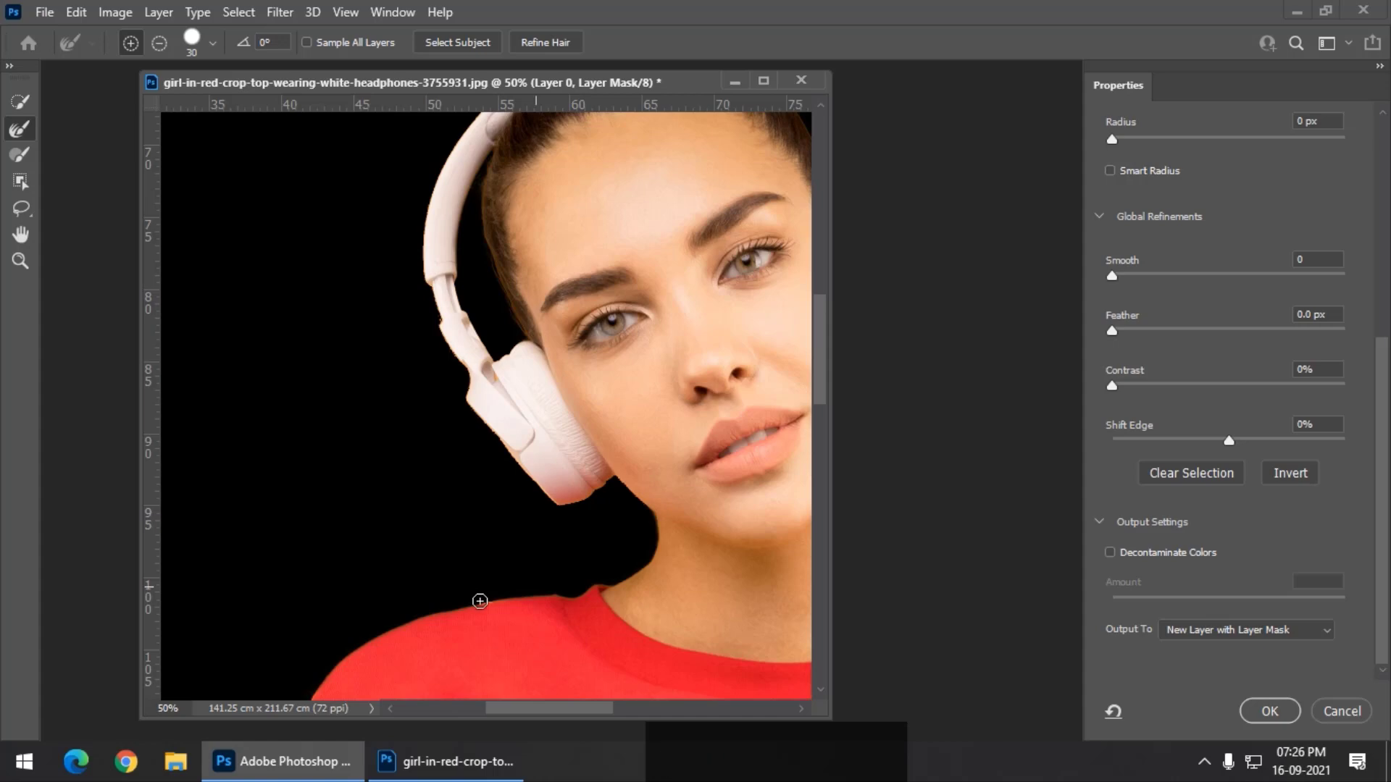
{"action": "mouse_move", "coordinate": [475, 599]}
{"action": "left_mouse_down"}
{"action": "mouse_move", "coordinate": [565, 572]}
{"action": "mouse_move", "coordinate": [615, 520]}
{"action": "mouse_move", "coordinate": [617, 481]}
{"action": "mouse_move", "coordinate": [507, 461]}
{"action": "mouse_move", "coordinate": [467, 415]}
{"action": "mouse_move", "coordinate": [467, 365]}
{"action": "mouse_move", "coordinate": [446, 353]}
{"action": "mouse_move", "coordinate": [418, 276]}
{"action": "left_mouse_up"}
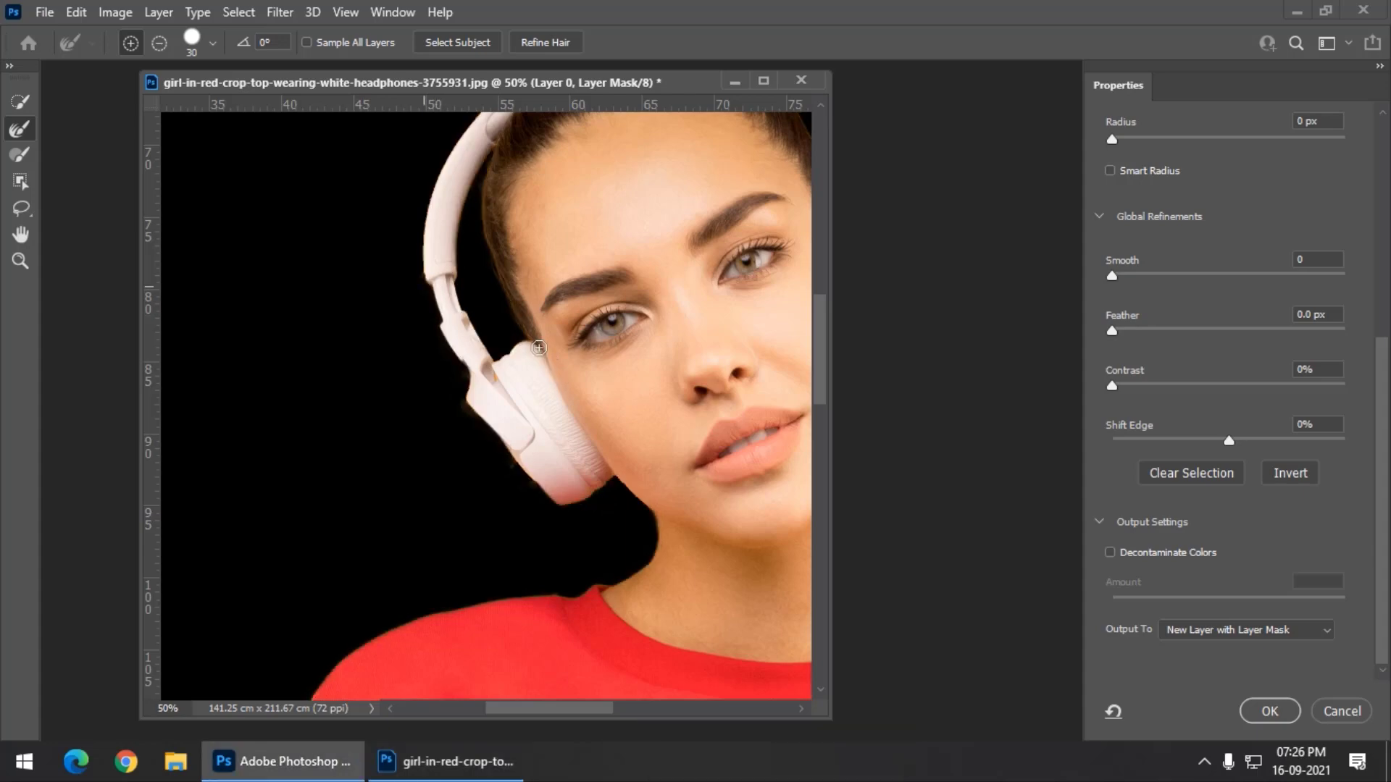
Zoom out and examine the refined cutout of the woman from the headphones down to the jeans
{"action": "key", "text": "space"}
{"action": "left_click_drag", "start_coordinate": [536, 346], "coordinate": [445, 547]}
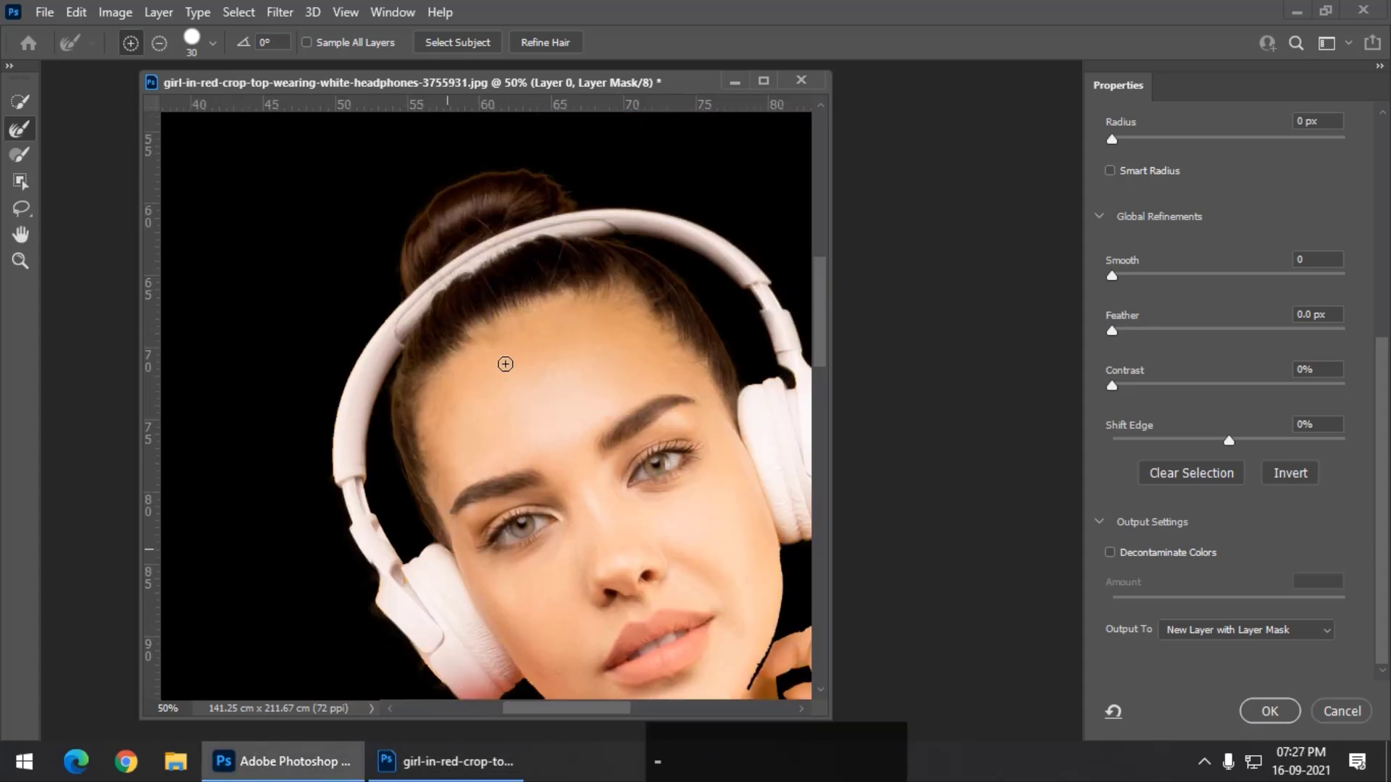
{"action": "key", "text": "ctrl+minus"}
{"action": "key", "text": "ctrl+minus"}
{"action": "key", "text": "ctrl+minus"}
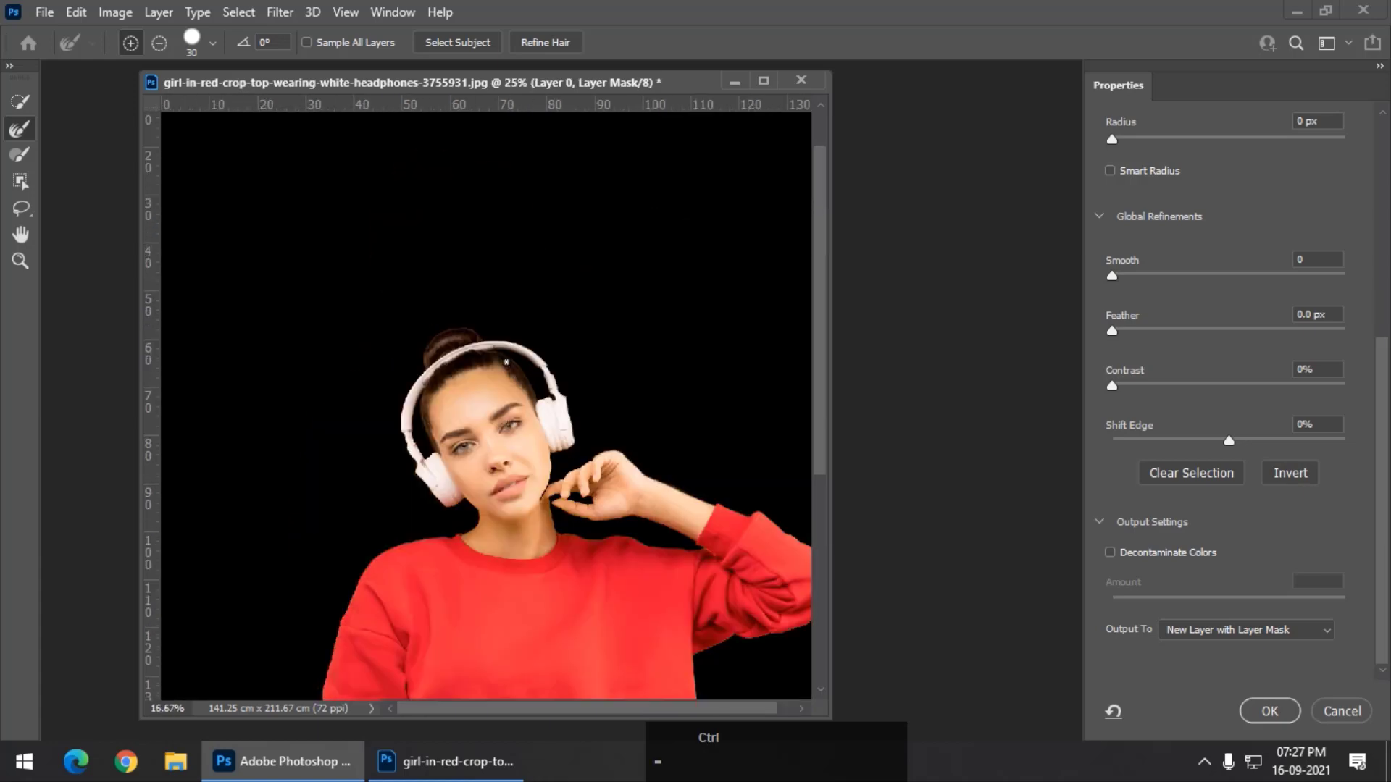
{"action": "scroll", "coordinate": [507, 360], "scroll_direction": "down", "scroll_amount": 3}
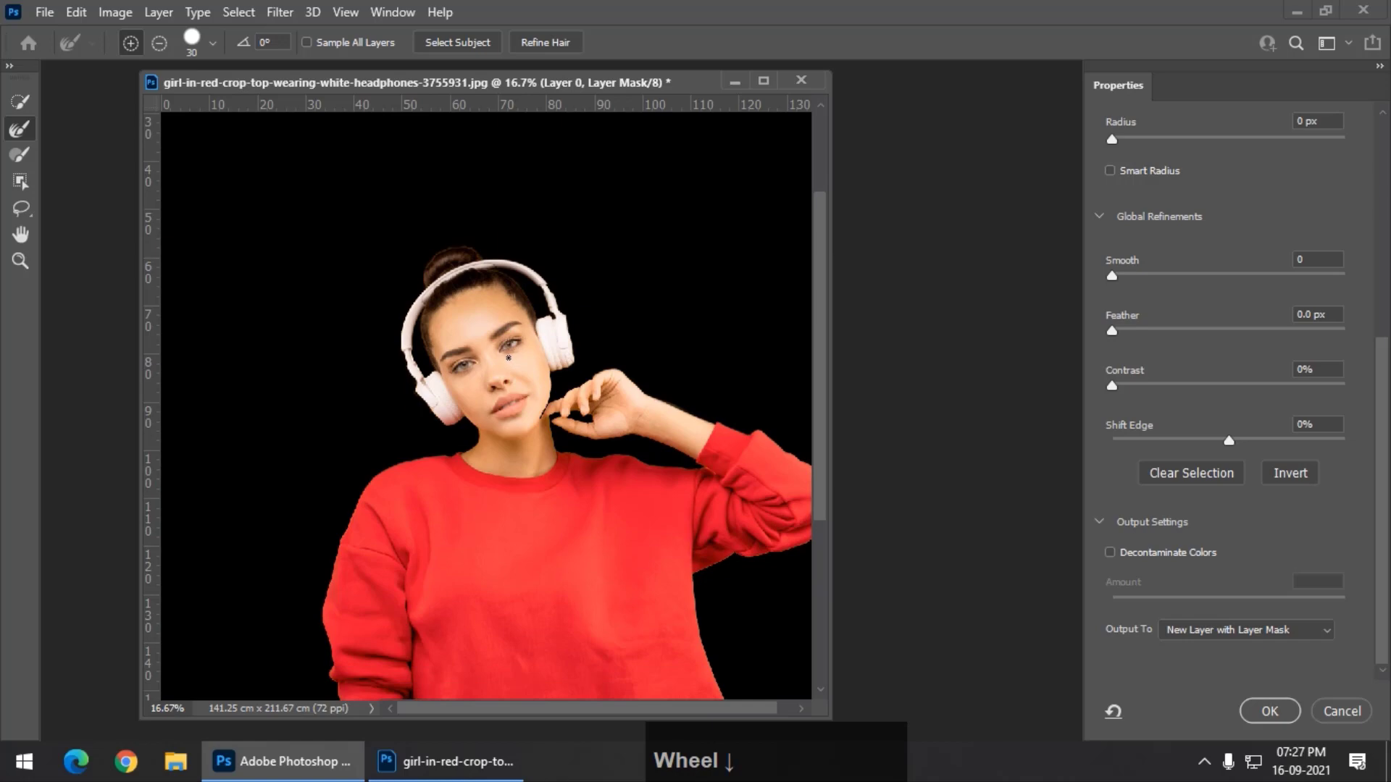
{"action": "scroll", "coordinate": [508, 357], "scroll_direction": "down", "scroll_amount": 3}
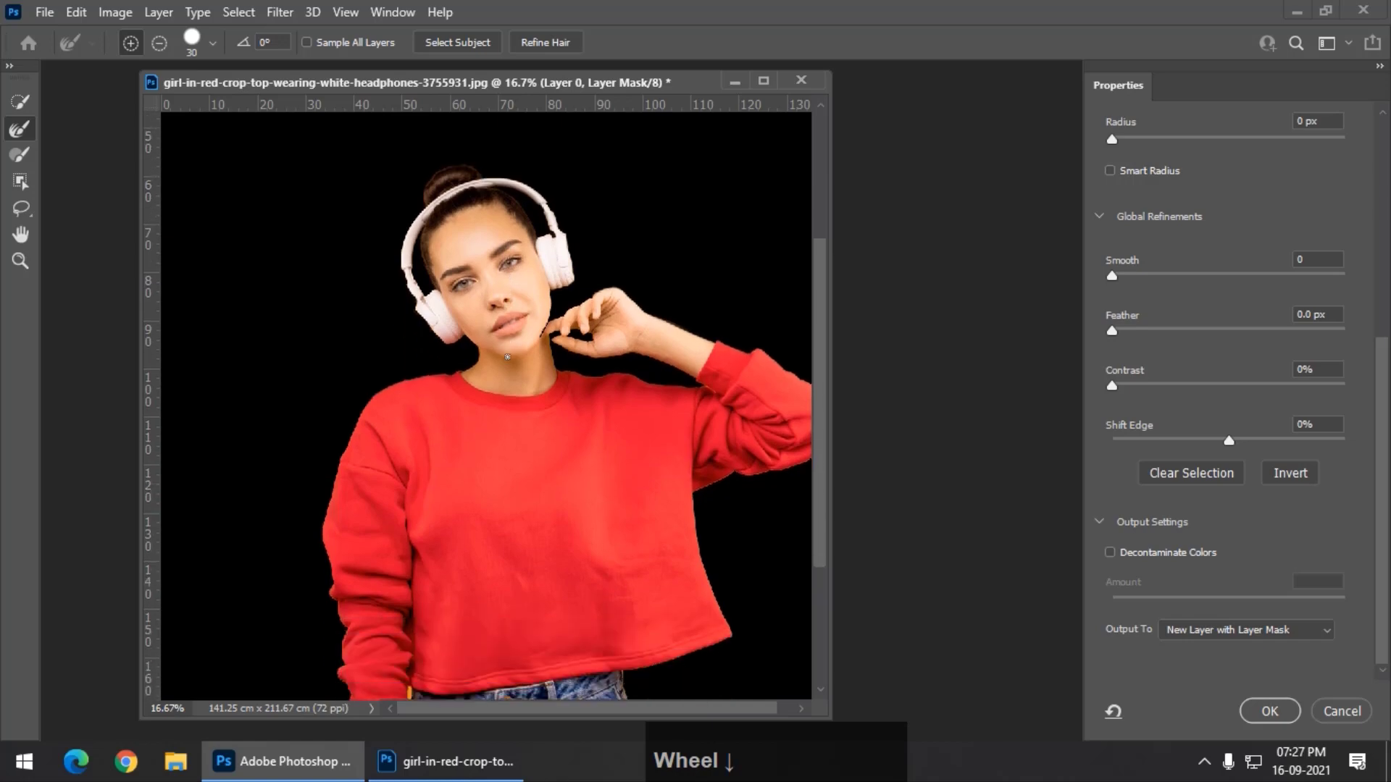
{"action": "key", "text": "ctrl+minus"}
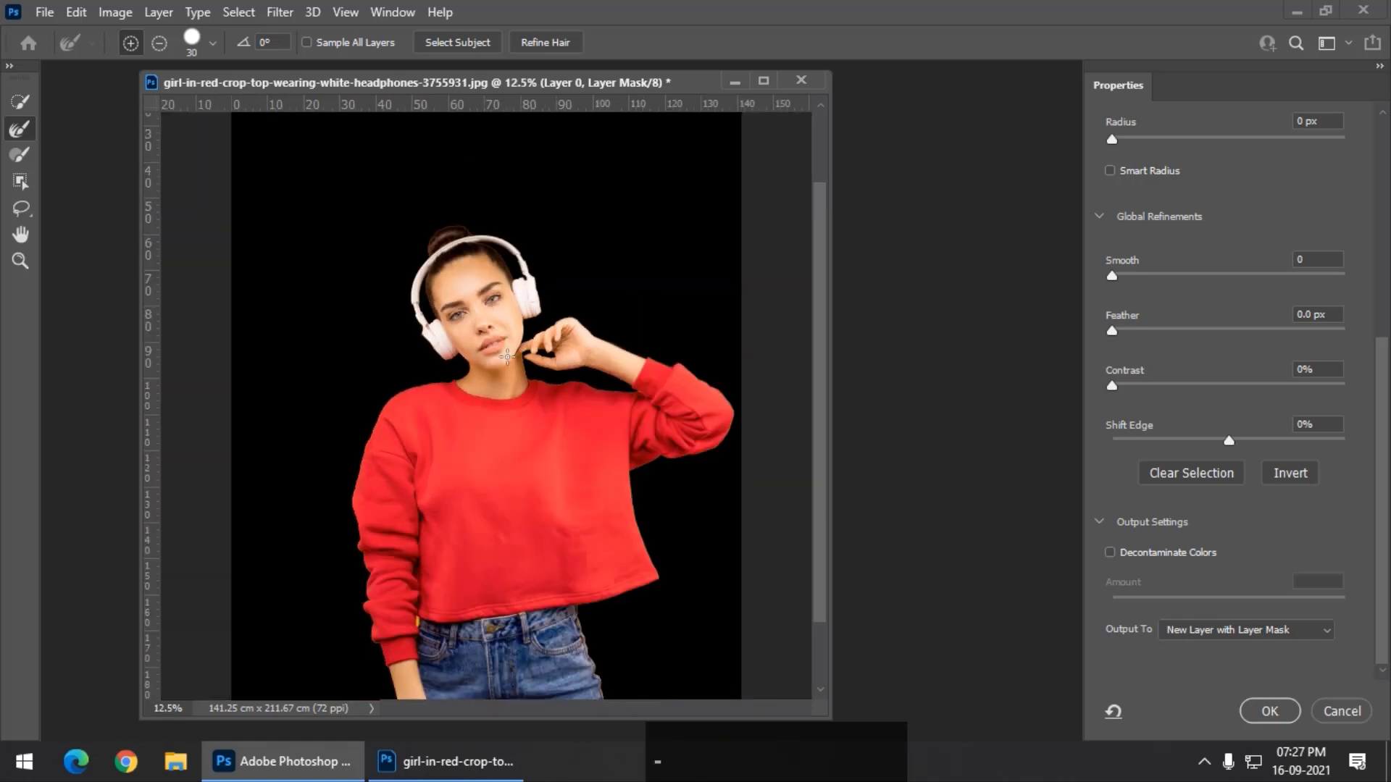
{"action": "left_click_drag", "start_coordinate": [576, 557], "coordinate": [597, 346]}
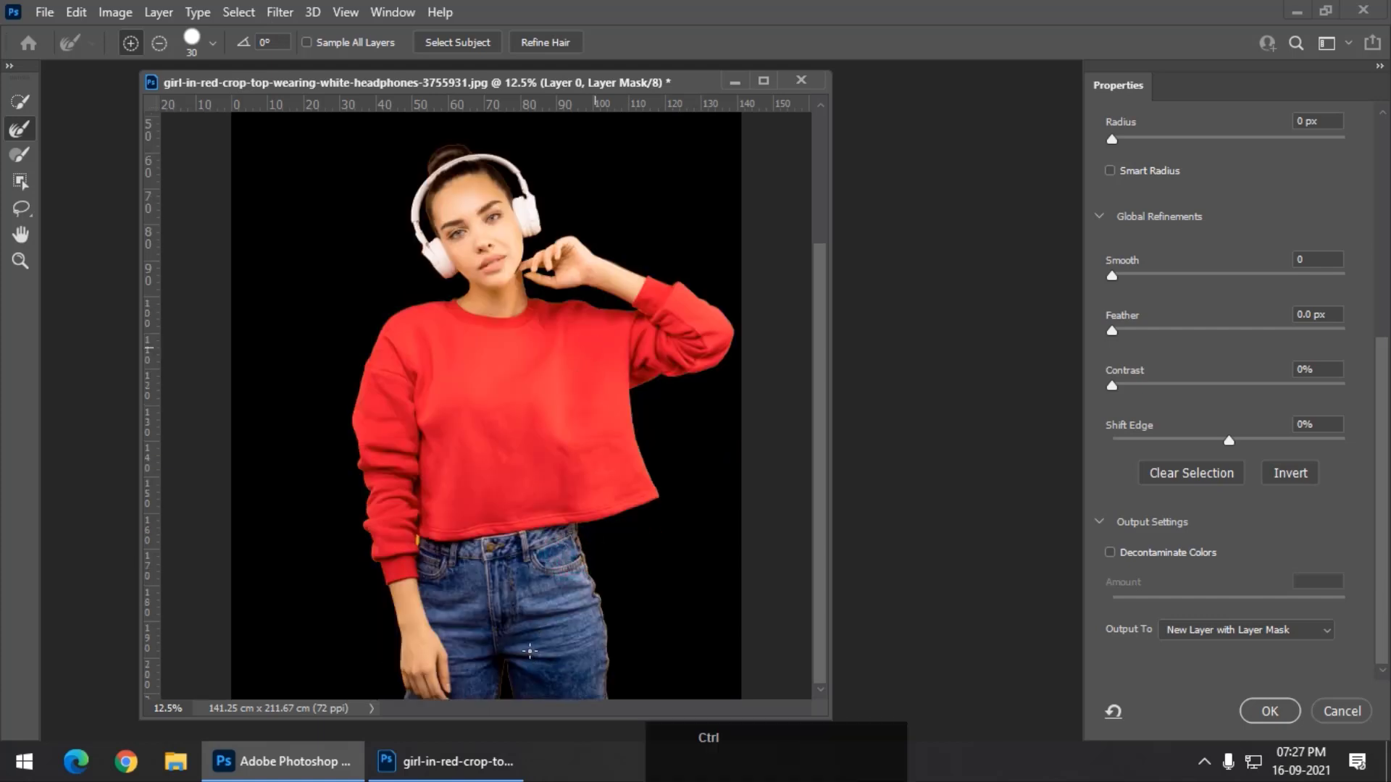
Refine the mask edge around the gap between the legs of the jeans
{"action": "key", "text": "ctrl+equal"}
{"action": "key", "text": "ctrl+equal"}
{"action": "key", "text": "ctrl+equal"}
{"action": "key", "text": "ctrl+equal"}
{"action": "mouse_move", "coordinate": [528, 649]}
{"action": "left_mouse_down"}
{"action": "mouse_move", "coordinate": [520, 559]}
{"action": "mouse_move", "coordinate": [555, 707]}
{"action": "left_mouse_up"}
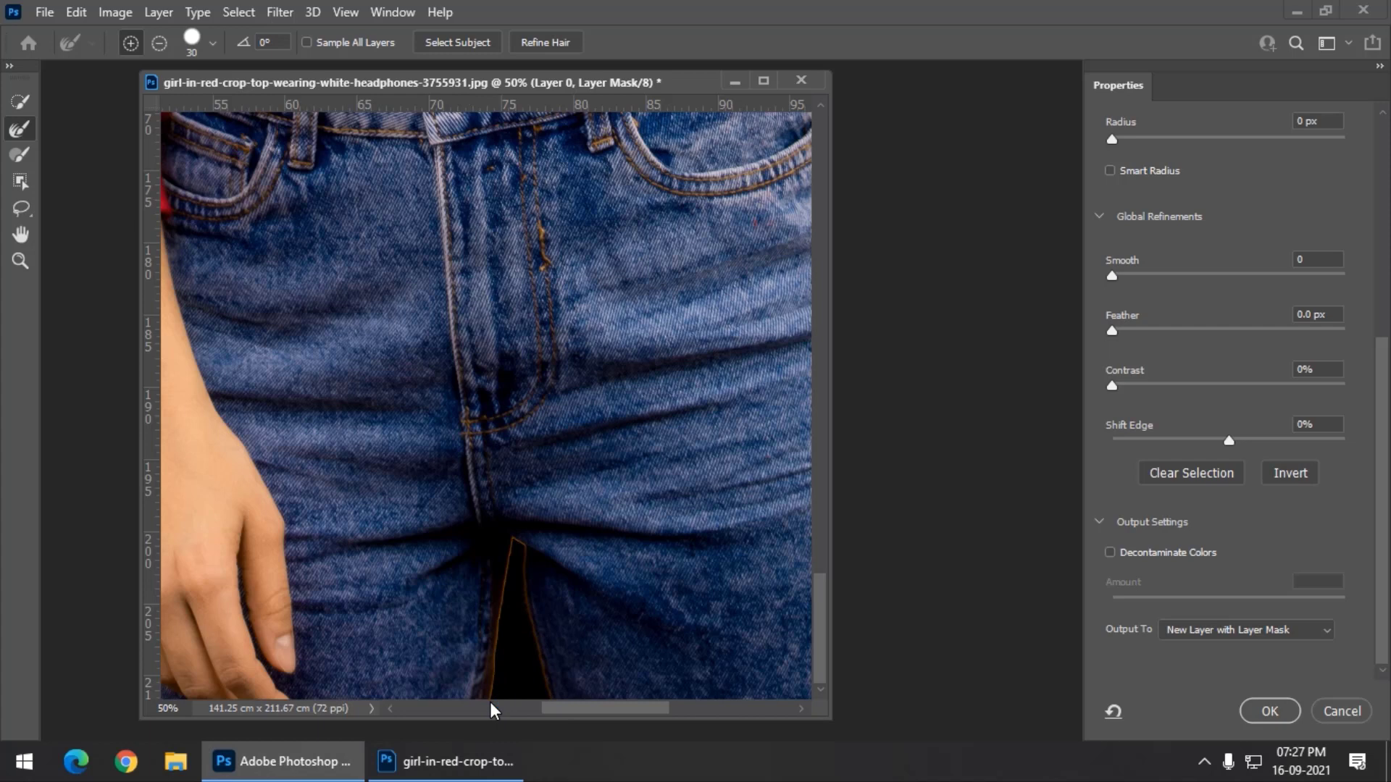
{"action": "left_click", "coordinate": [509, 559]}
Apply the refined selection as a new layer with a layer mask
{"action": "key", "text": "minus"}
{"action": "key", "text": "minus"}
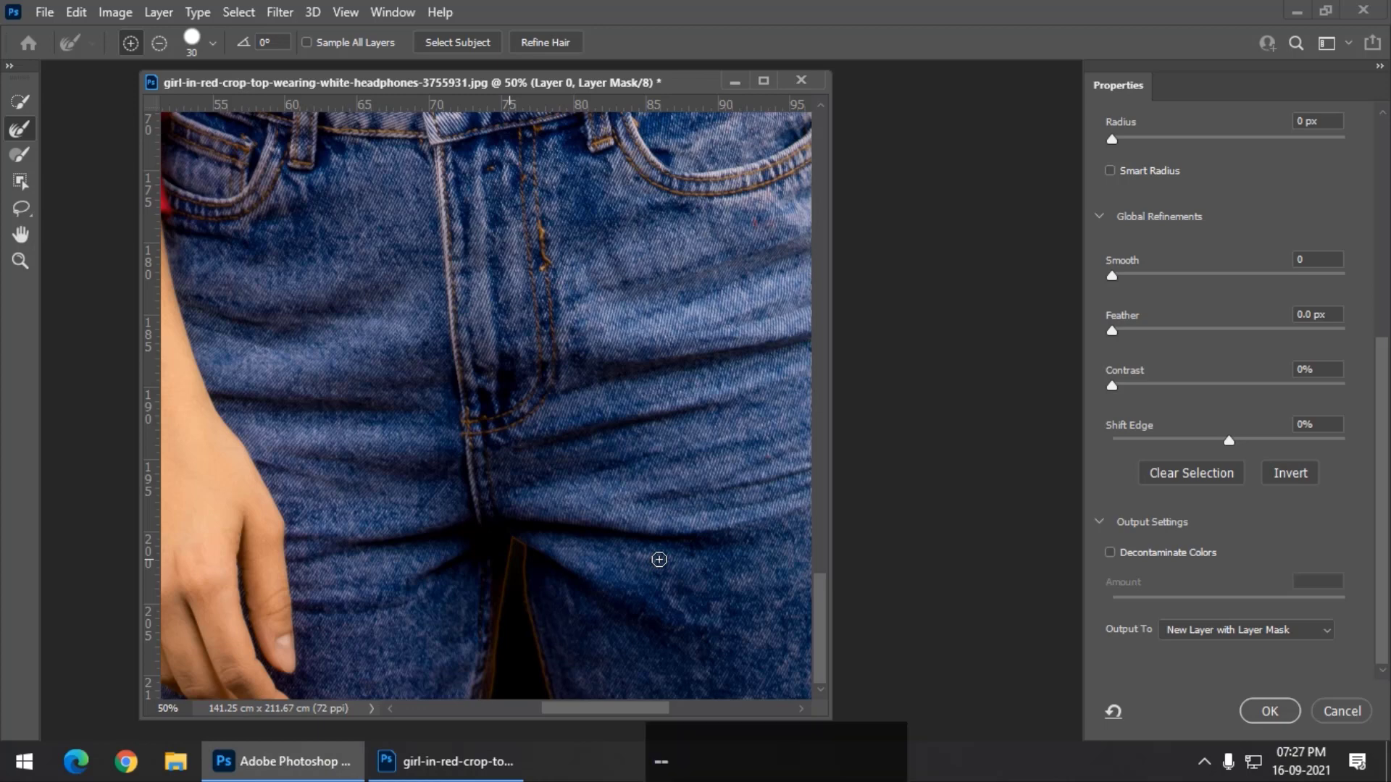
{"action": "key", "text": "ctrl+minus"}
{"action": "key", "text": "ctrl+minus"}
{"action": "key", "text": "ctrl+minus"}
{"action": "key", "text": "ctrl+minus"}
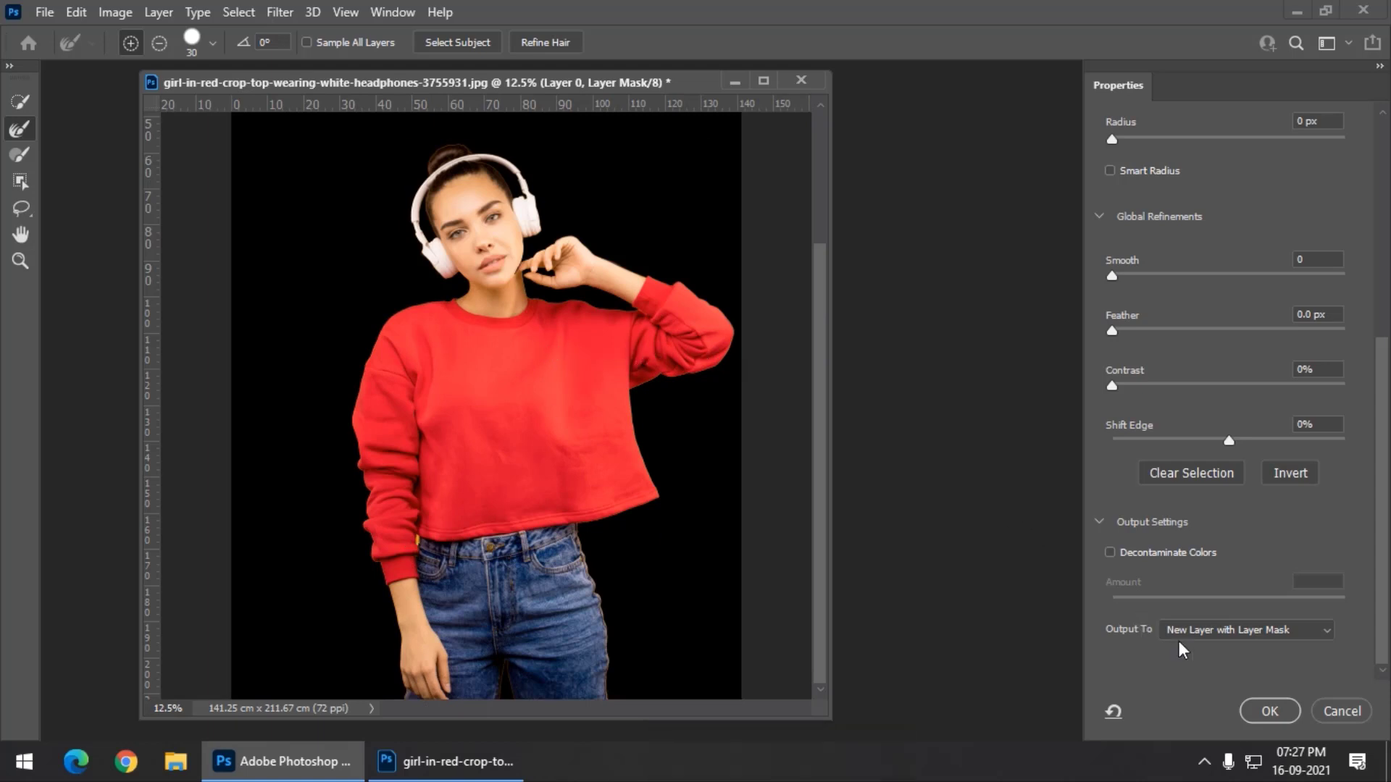
{"action": "left_click", "coordinate": [1268, 709]}
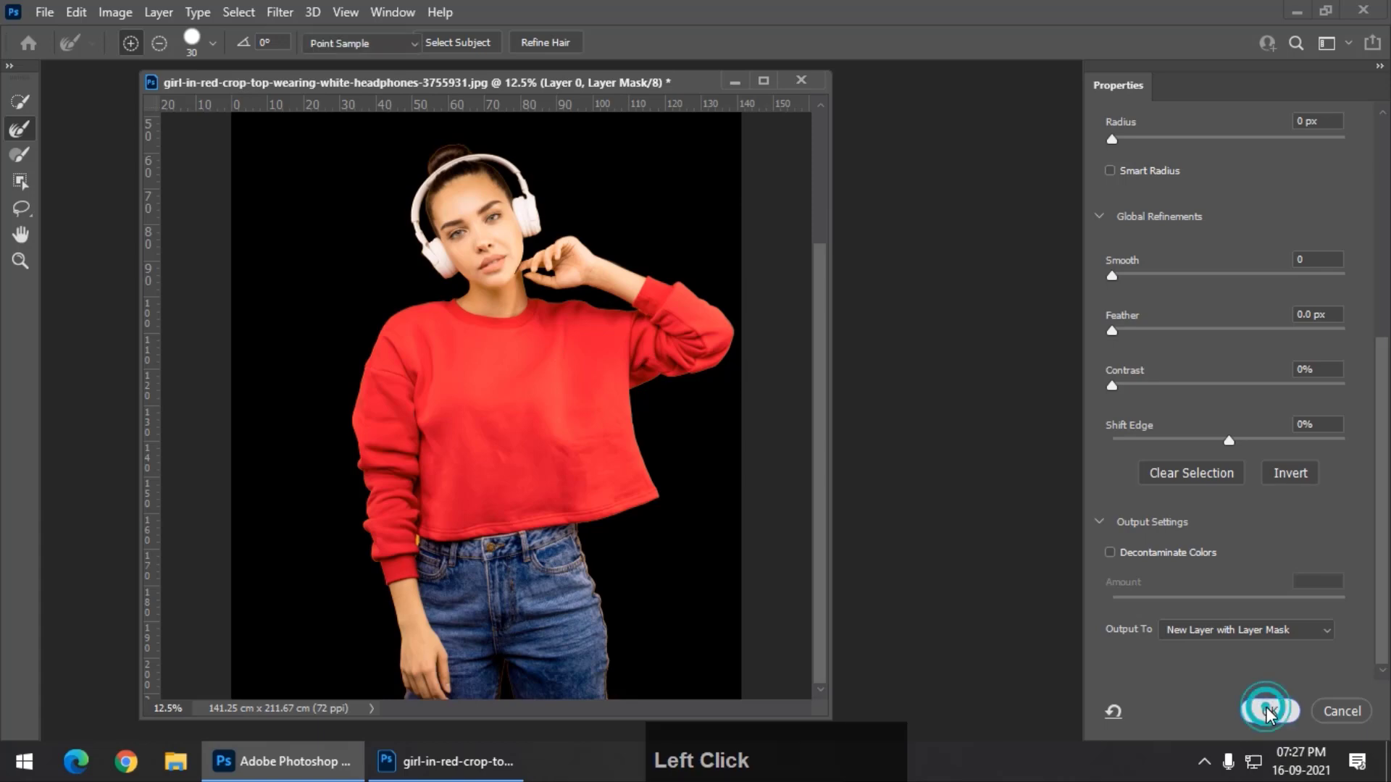
Paint white on the new layer's mask with a soft 30 px brush to restore the thin gap between the jaw and fingertip
{"action": "key", "text": "ctrl+plus"}
{"action": "key", "text": "ctrl+plus"}
{"action": "key", "text": "ctrl+plus"}
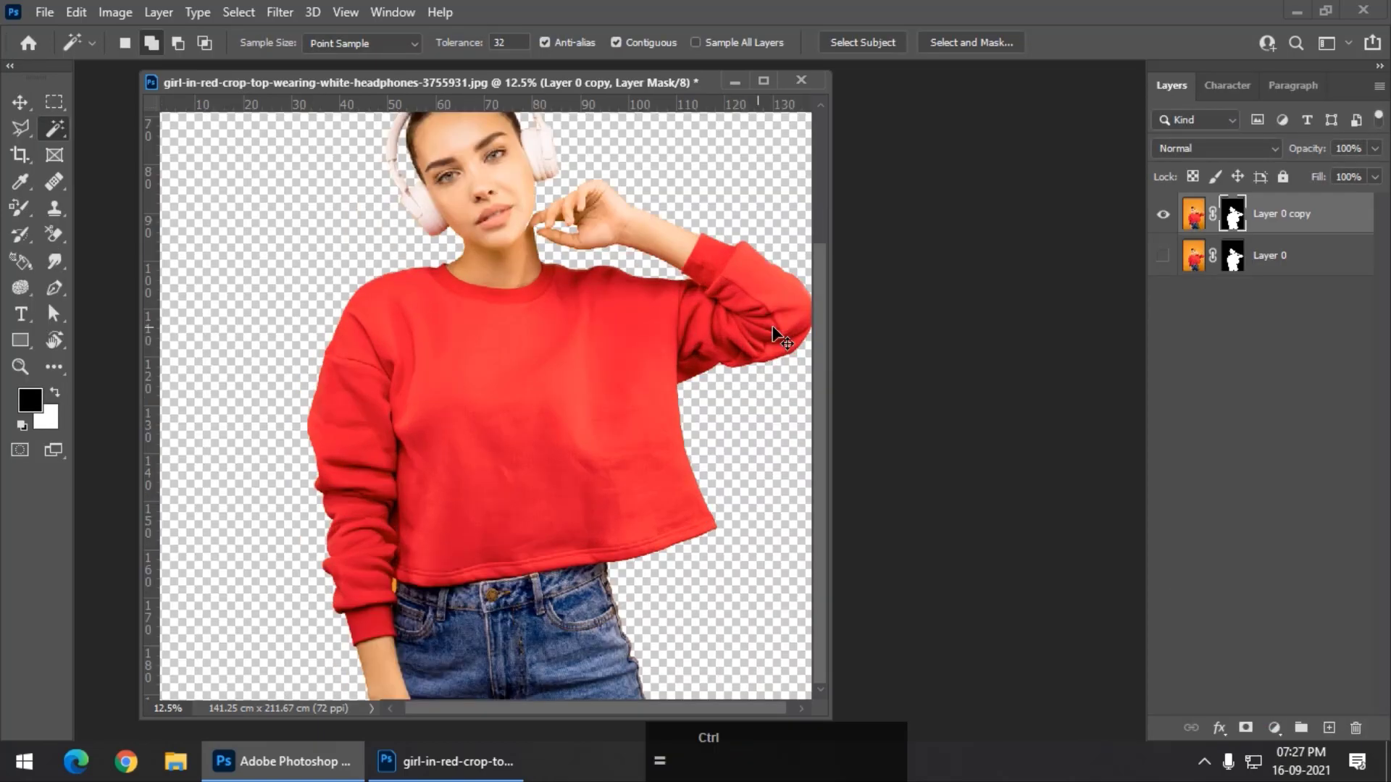
{"action": "left_click_drag", "start_coordinate": [579, 120], "coordinate": [430, 402]}
{"action": "key", "text": "ctrl+plus"}
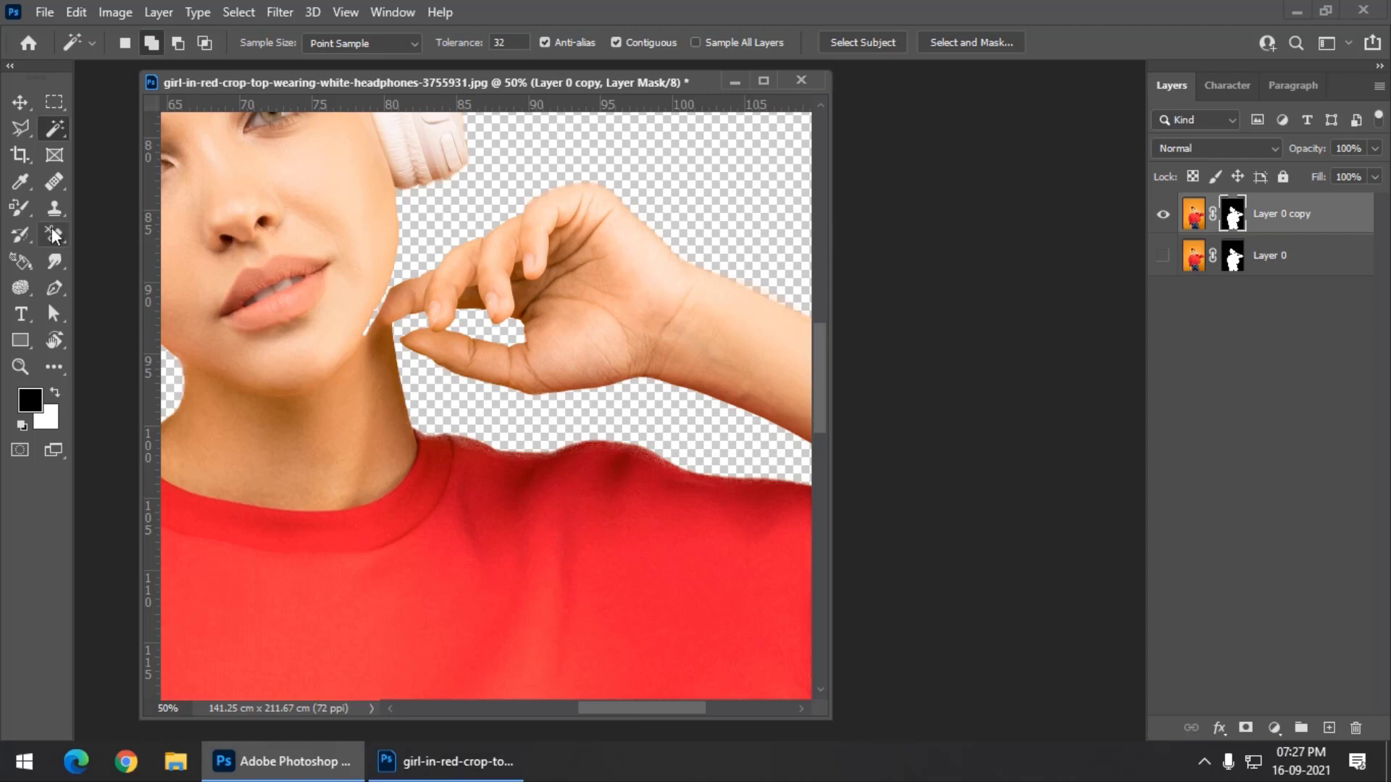
{"action": "right_click", "coordinate": [15, 208]}
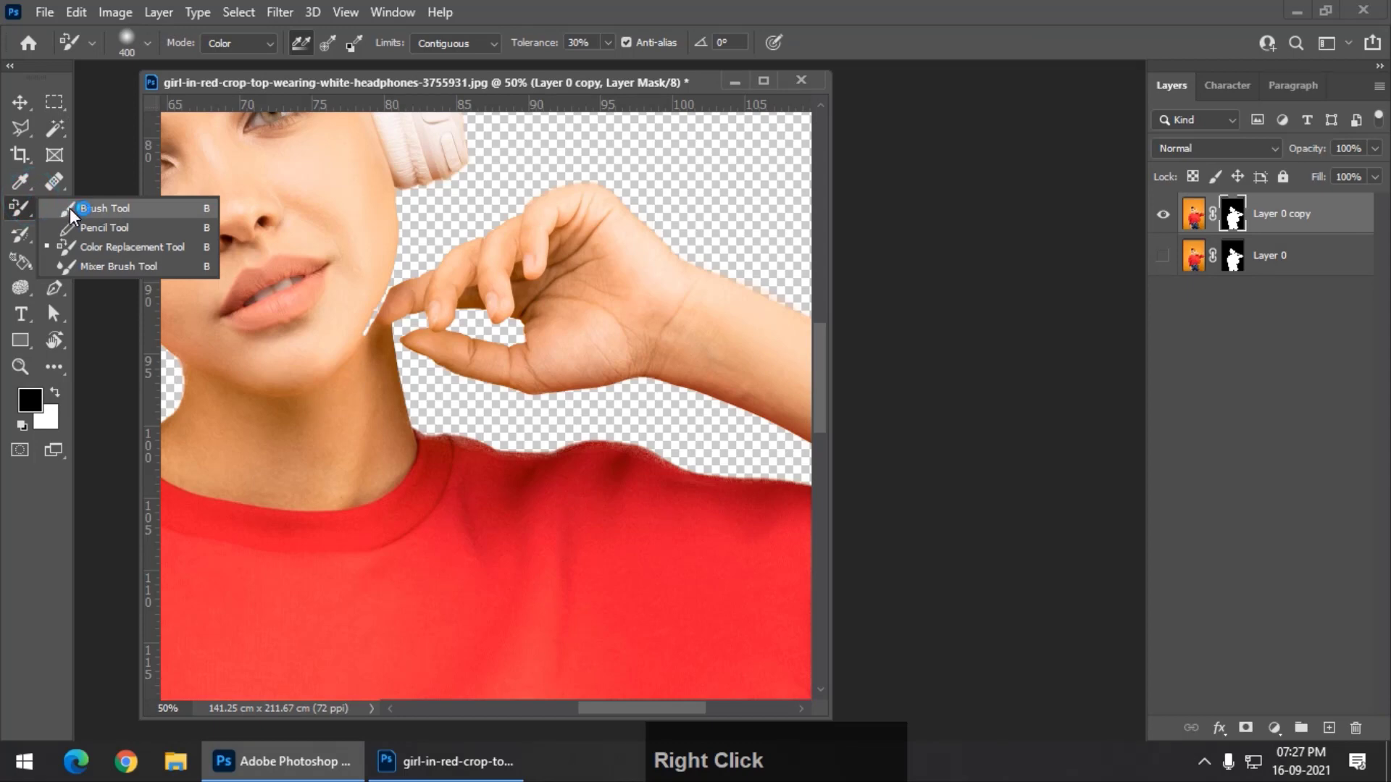
{"action": "left_click", "coordinate": [73, 208]}
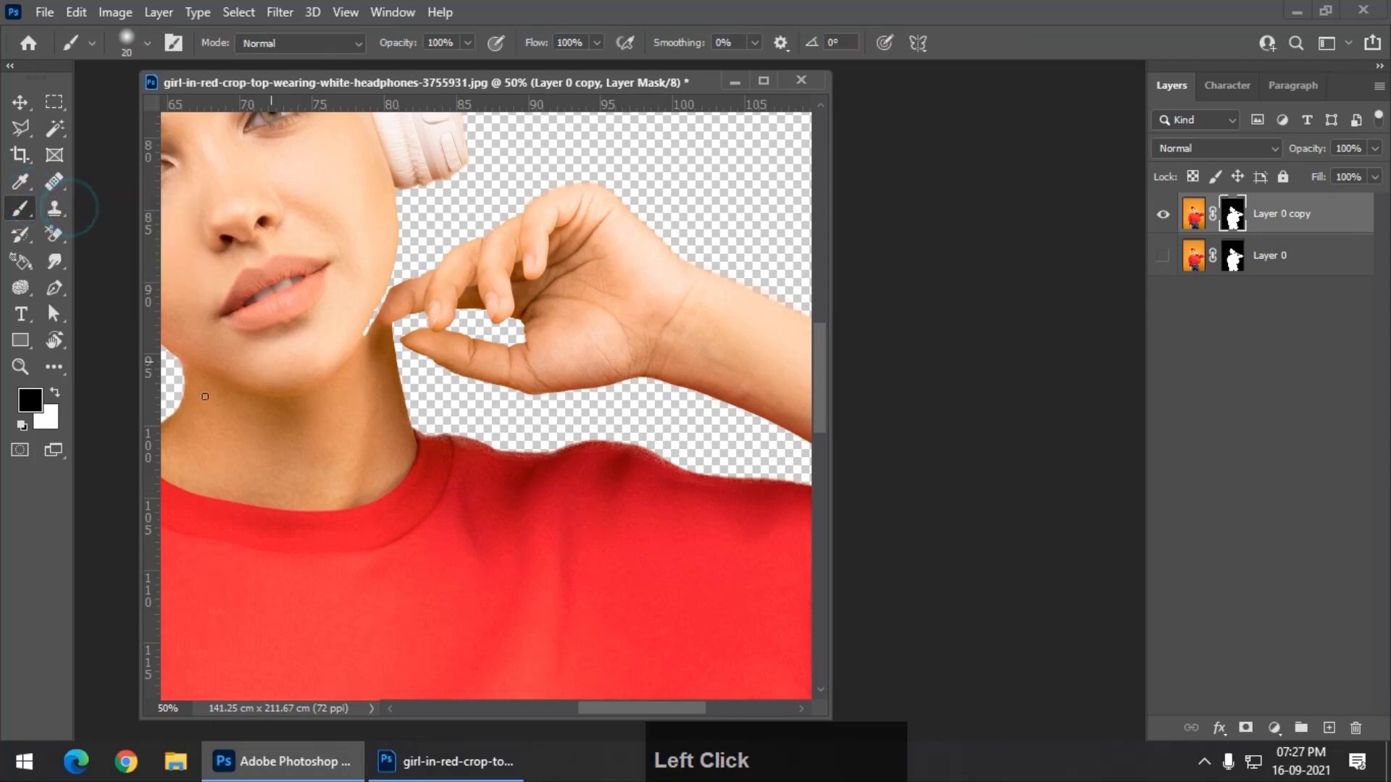
{"action": "left_click", "coordinate": [55, 391]}
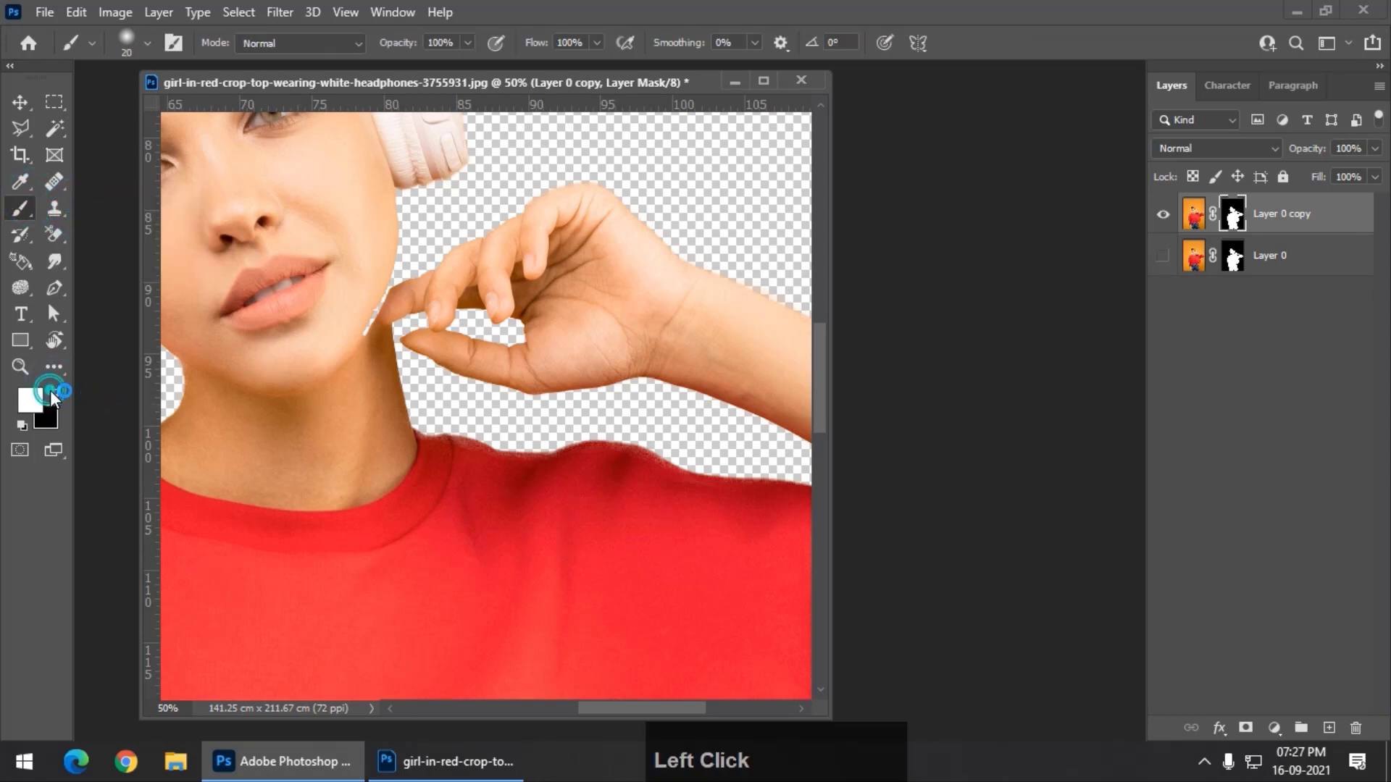
{"action": "key", "text": "ctrl+equal"}
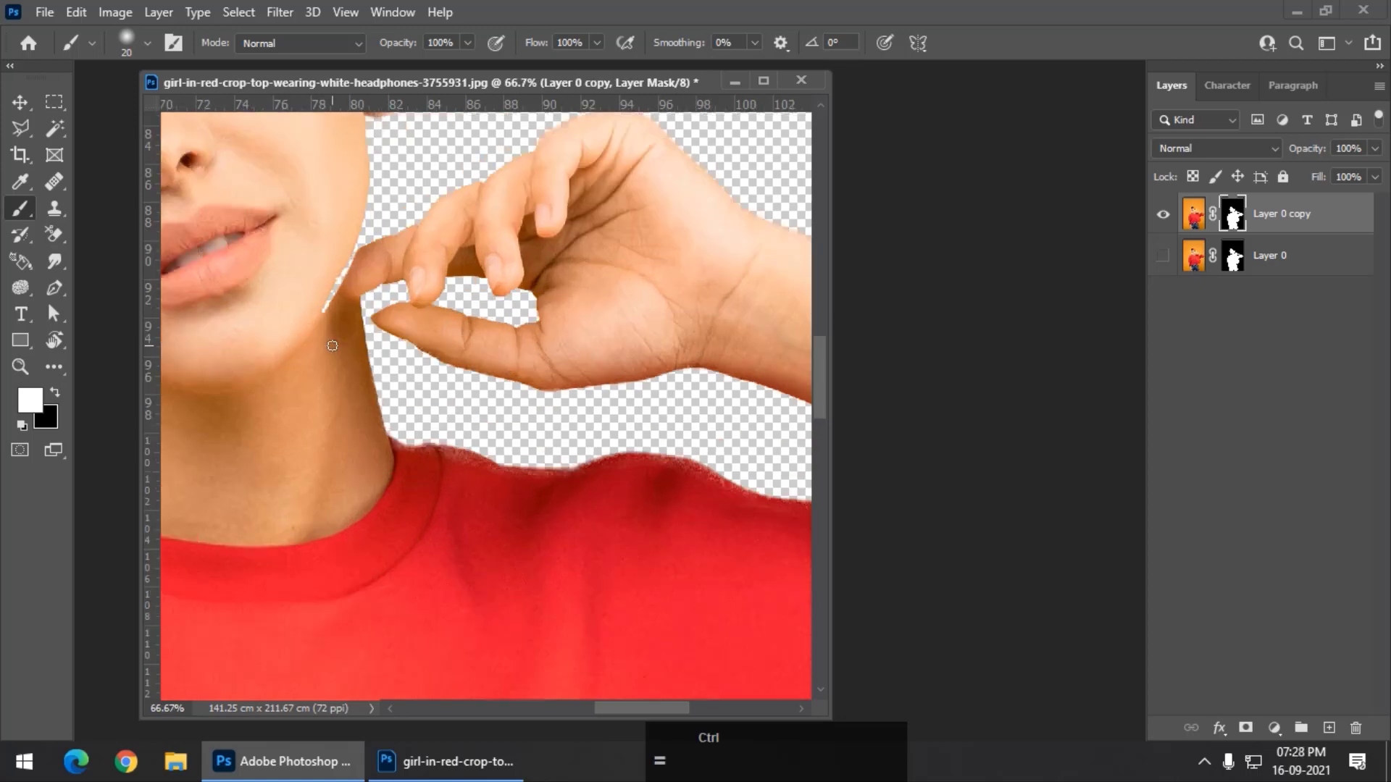
{"action": "left_click_drag", "start_coordinate": [305, 334], "coordinate": [423, 550]}
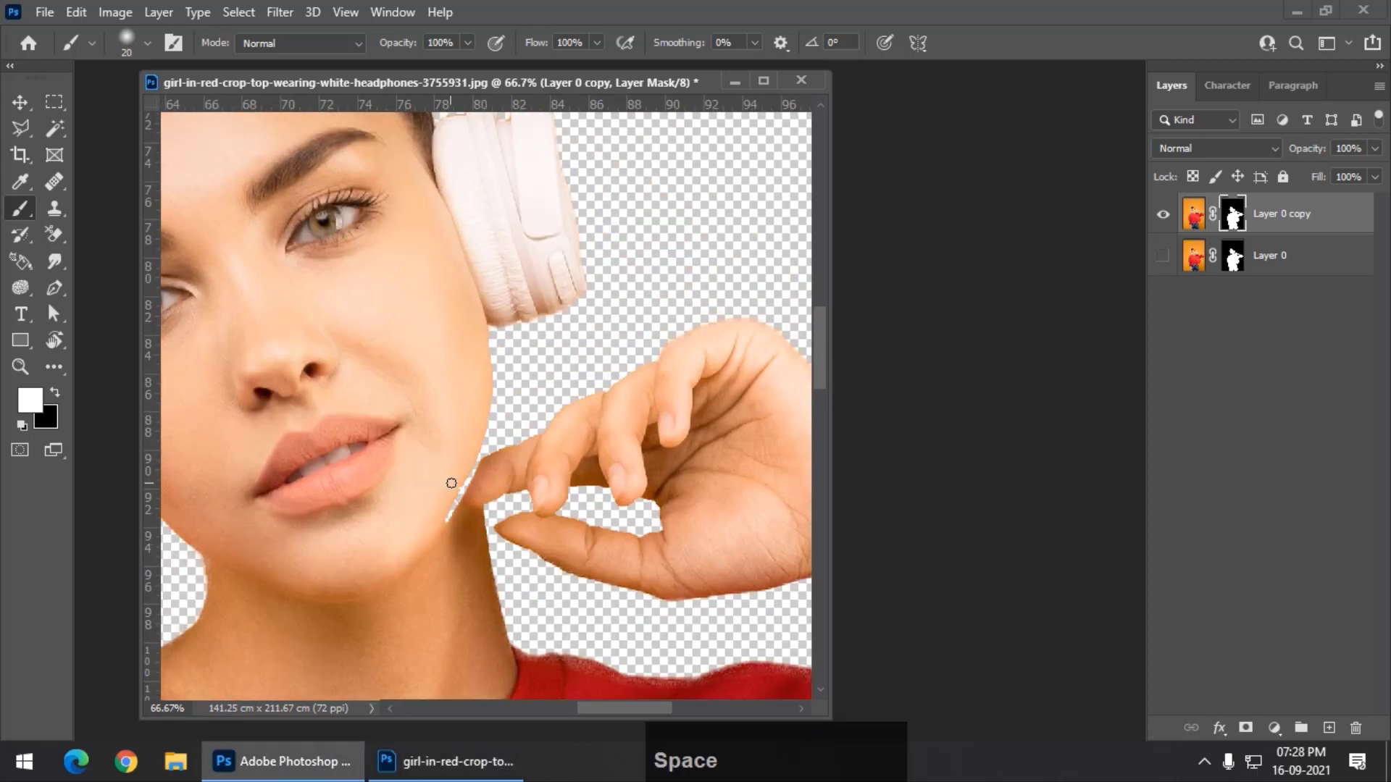
{"action": "key", "text": "bracketright"}
{"action": "mouse_move", "coordinate": [459, 484]}
{"action": "left_mouse_down"}
{"action": "mouse_move", "coordinate": [455, 521]}
{"action": "mouse_move", "coordinate": [459, 492]}
{"action": "mouse_move", "coordinate": [458, 514]}
{"action": "mouse_move", "coordinate": [472, 472]}
{"action": "left_mouse_up"}
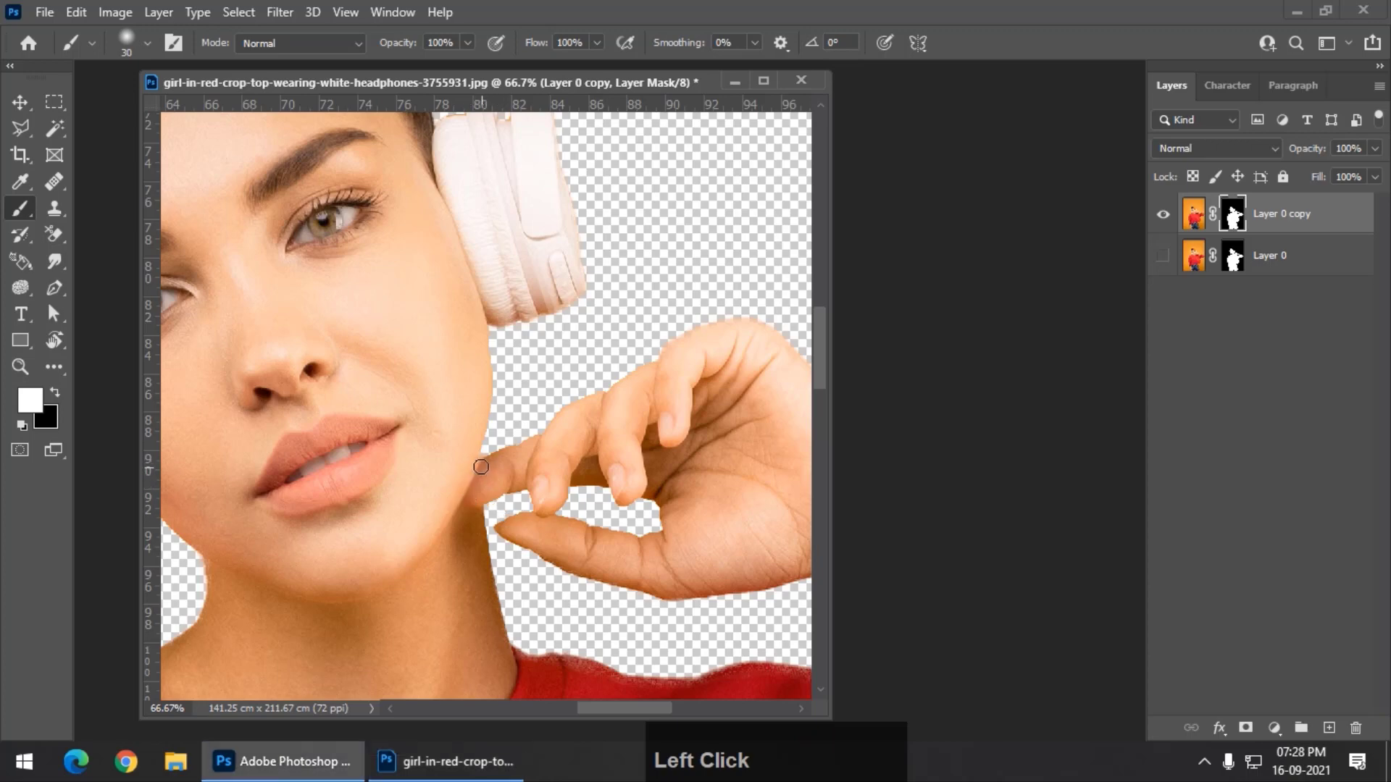
Undo the first stroke at the thumb and restore the thumb tip's upper edge by painting white on the mask with a 20 px brush
{"action": "left_click_drag", "start_coordinate": [500, 522], "coordinate": [536, 519]}
{"action": "key", "text": "ctrl+z"}
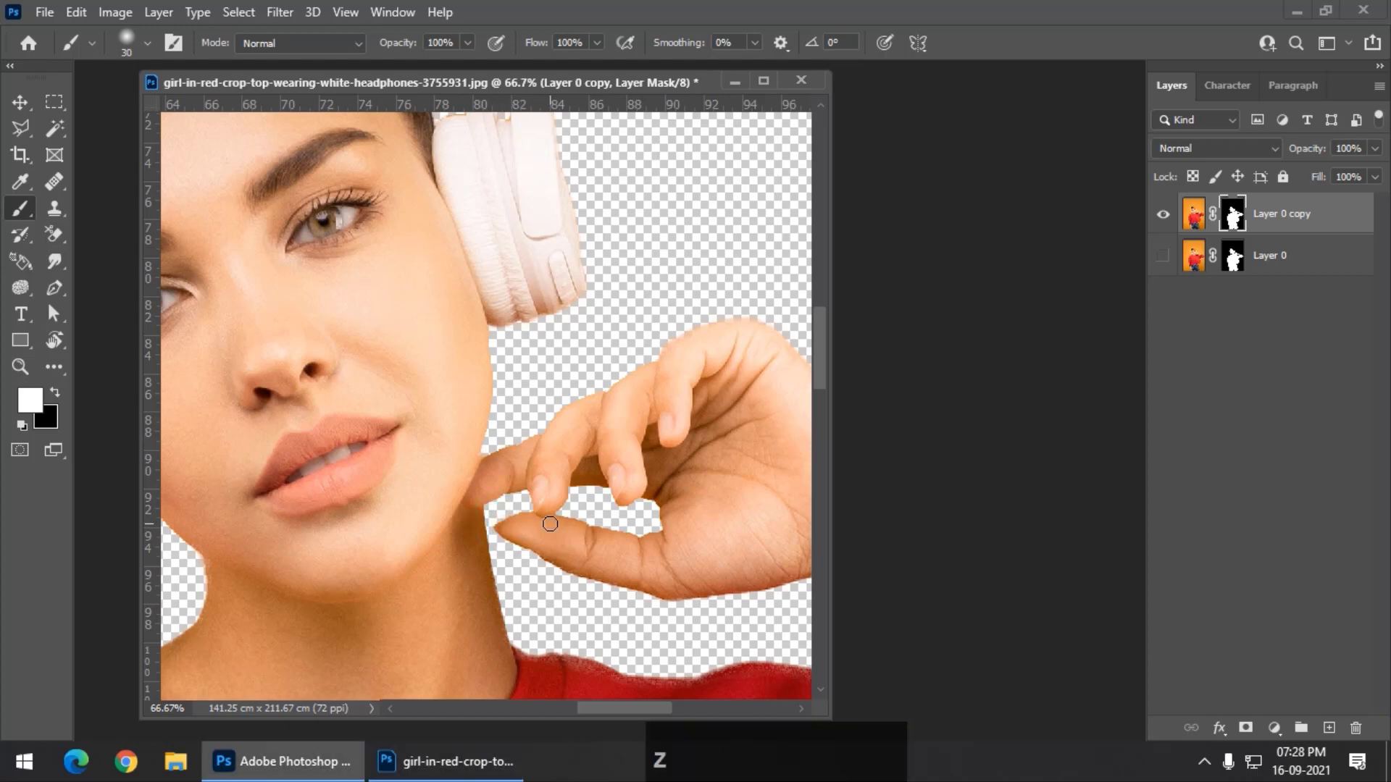
{"action": "key", "text": "ctrl+plus"}
{"action": "key", "text": "ctrl+plus"}
{"action": "left_click_drag", "start_coordinate": [591, 567], "coordinate": [469, 268]}
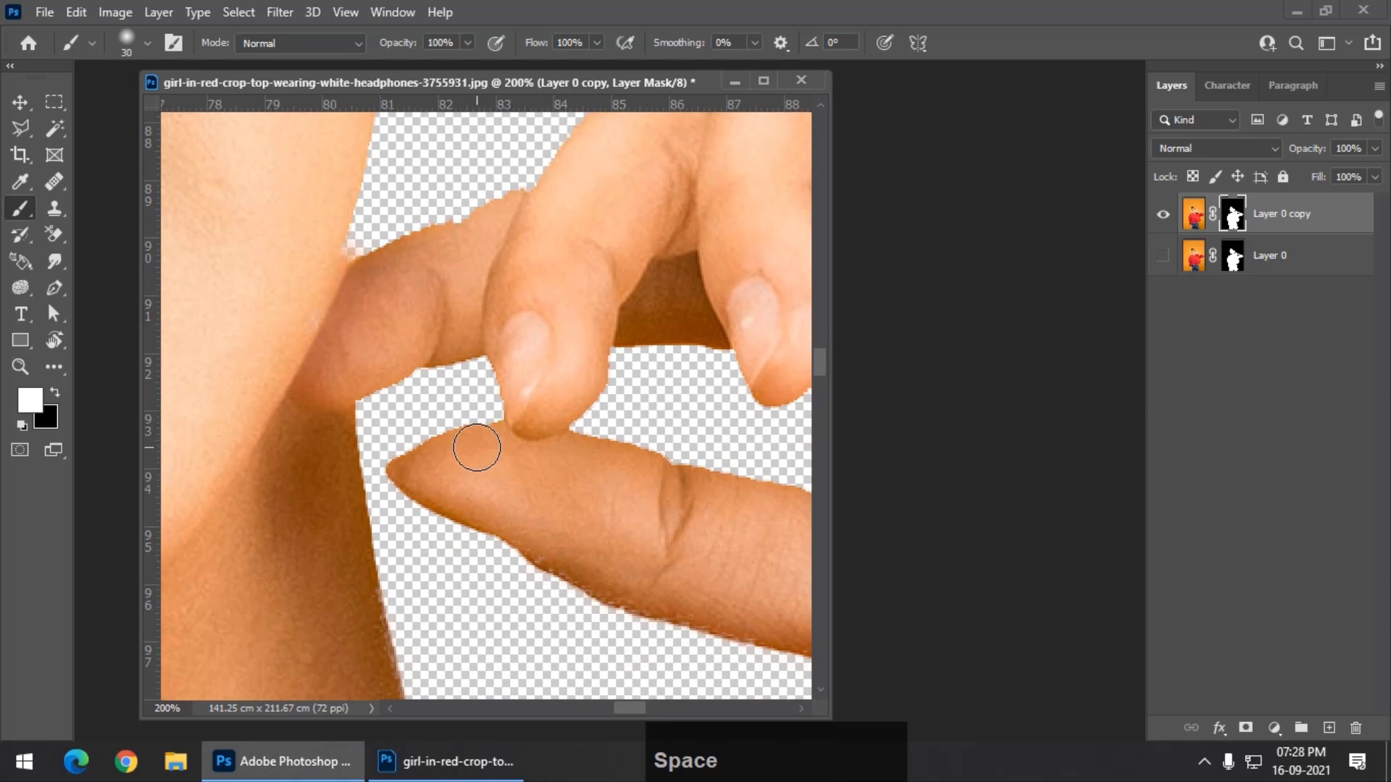
{"action": "key", "text": "bracketleft"}
{"action": "mouse_move", "coordinate": [403, 461]}
{"action": "left_mouse_down"}
{"action": "mouse_move", "coordinate": [519, 425]}
{"action": "mouse_move", "coordinate": [500, 419]}
{"action": "left_mouse_up"}
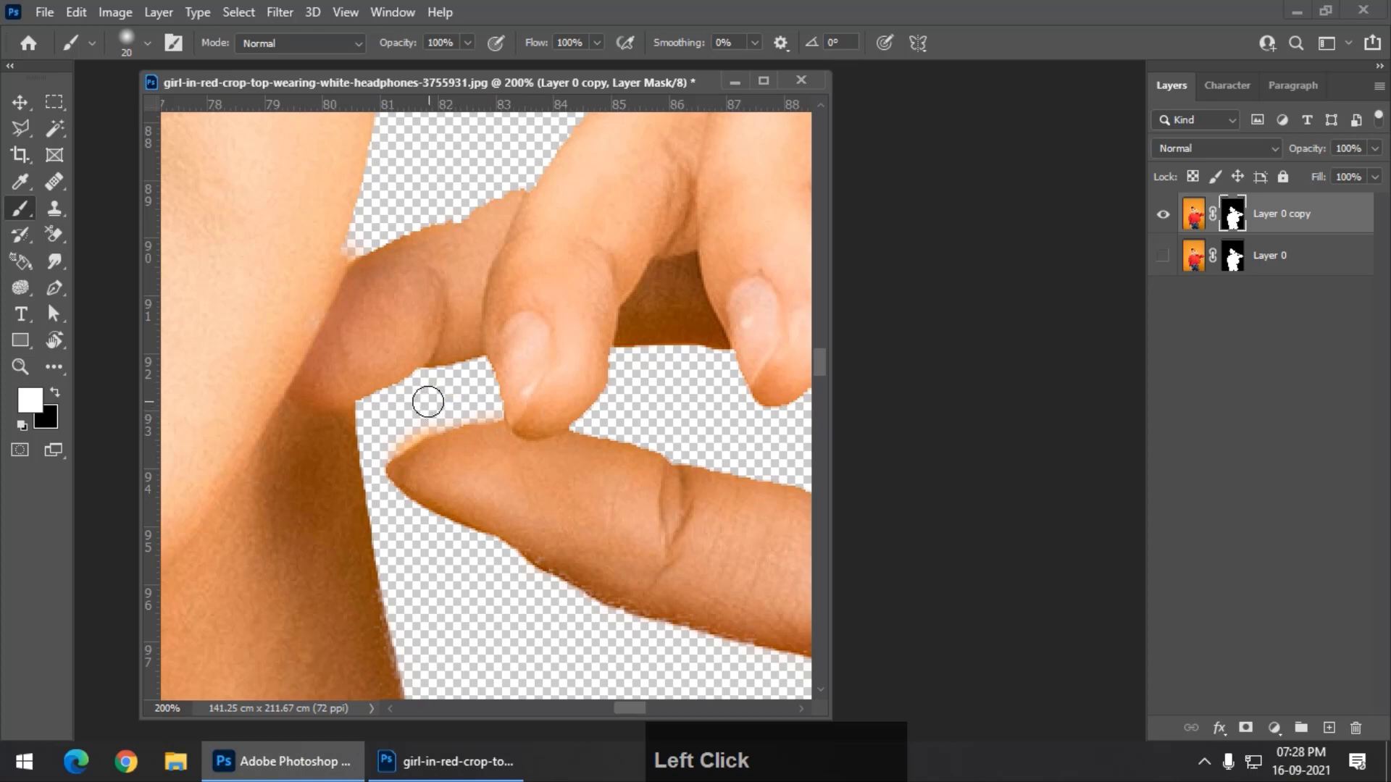
Mask out the fringe above the thumb tip by painting black with a 20 px brush at 100% hardness
{"action": "left_click", "coordinate": [55, 389]}
{"action": "right_click", "coordinate": [411, 401]}
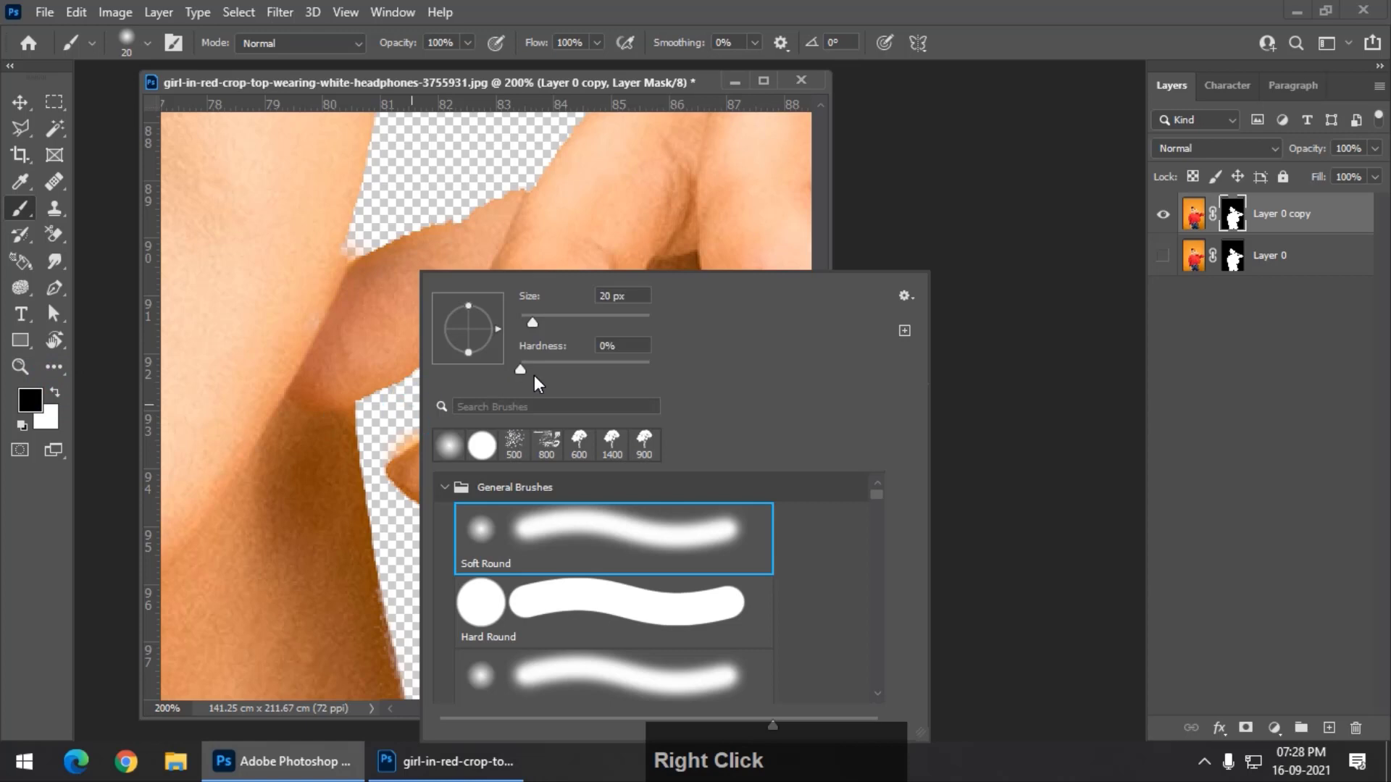
{"action": "left_click_drag", "start_coordinate": [524, 369], "coordinate": [478, 118]}
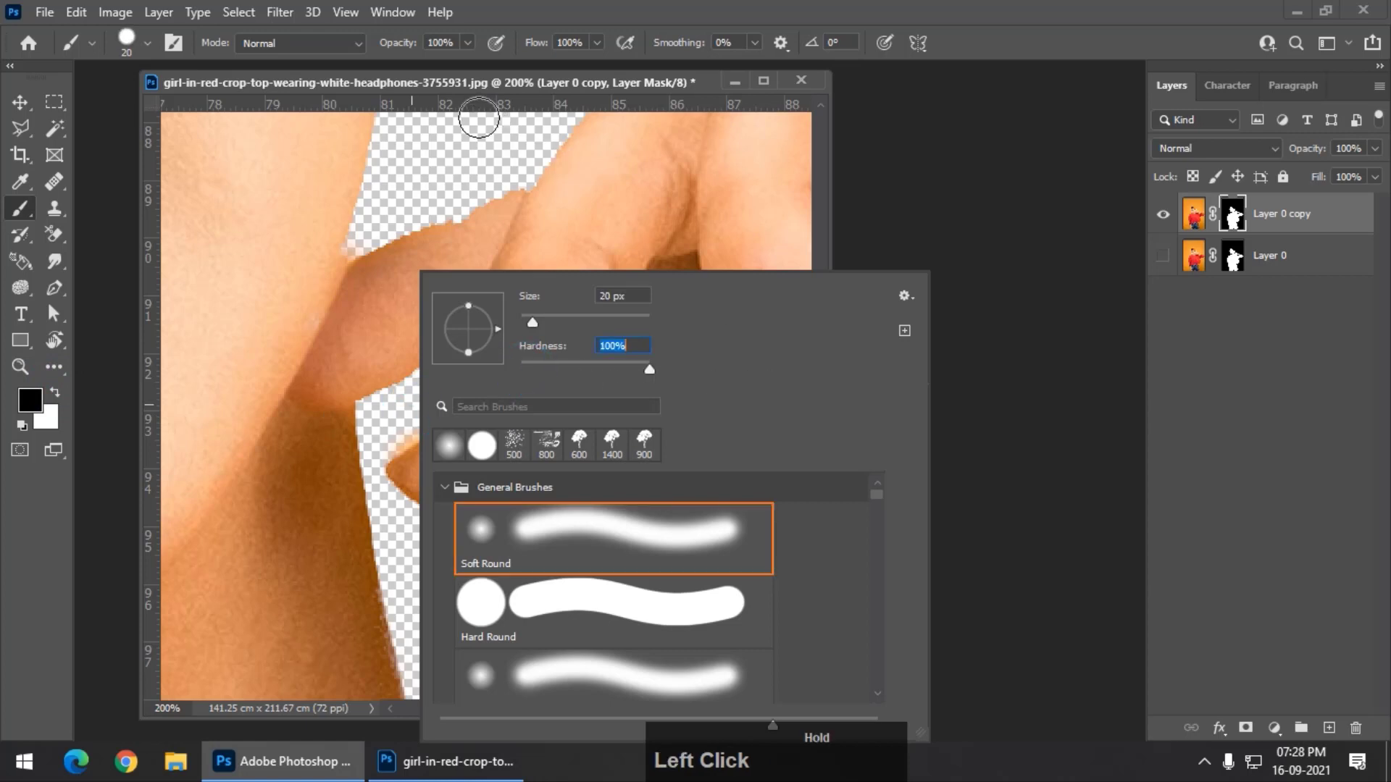
{"action": "left_click", "coordinate": [475, 89]}
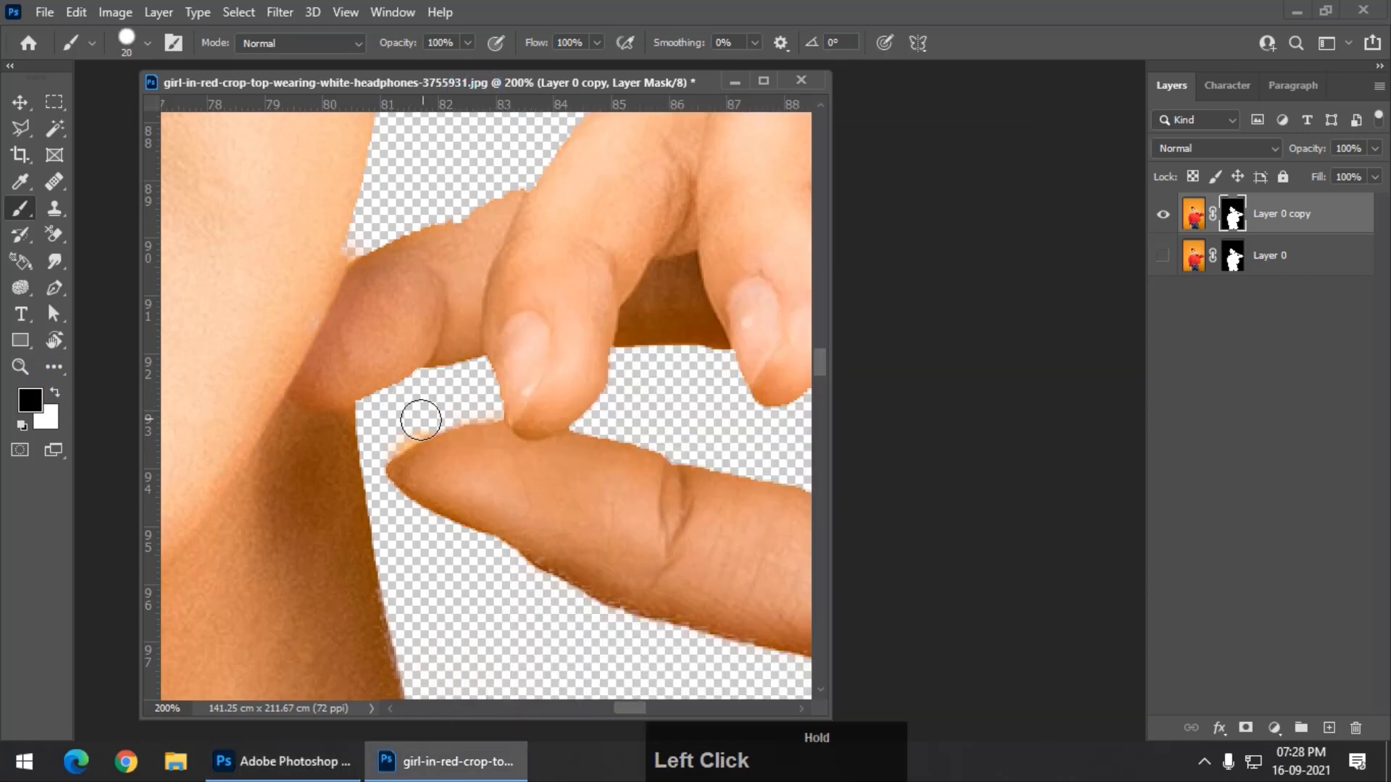
{"action": "left_click_drag", "start_coordinate": [421, 420], "coordinate": [386, 437]}
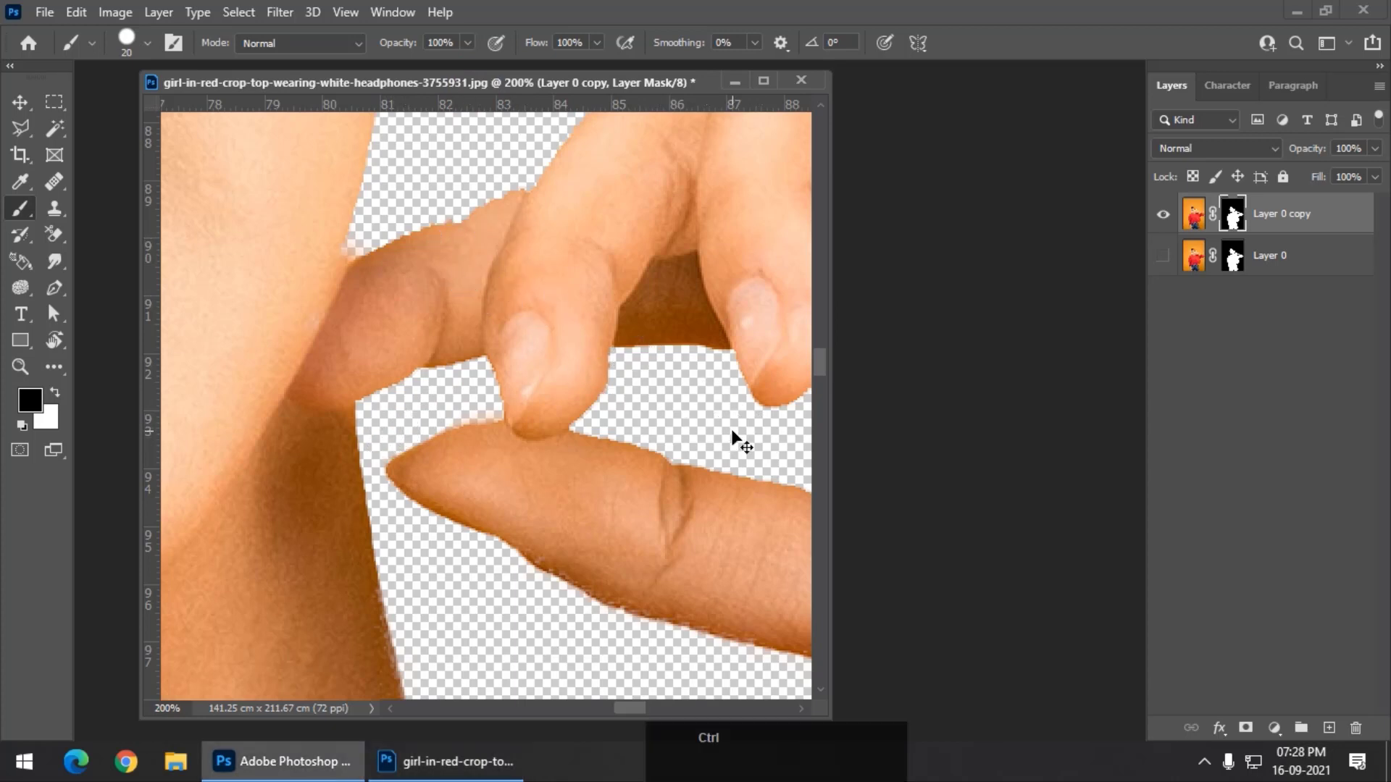
Examine the whole cutout of the woman on the transparent background in a wider document window
{"action": "key", "text": "ctrl+0"}
{"action": "left_click_drag", "start_coordinate": [280, 82], "coordinate": [508, 95]}
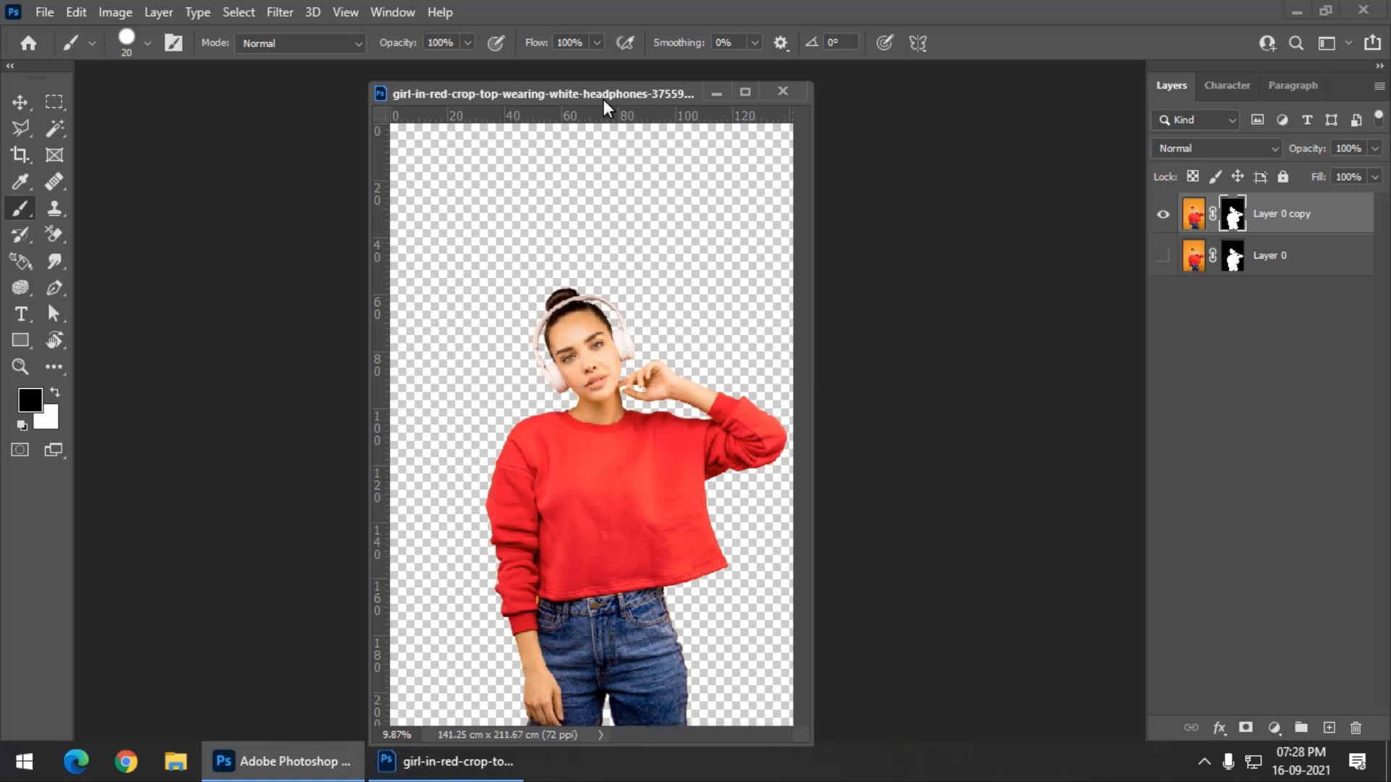
{"action": "left_click_drag", "start_coordinate": [604, 101], "coordinate": [541, 91]}
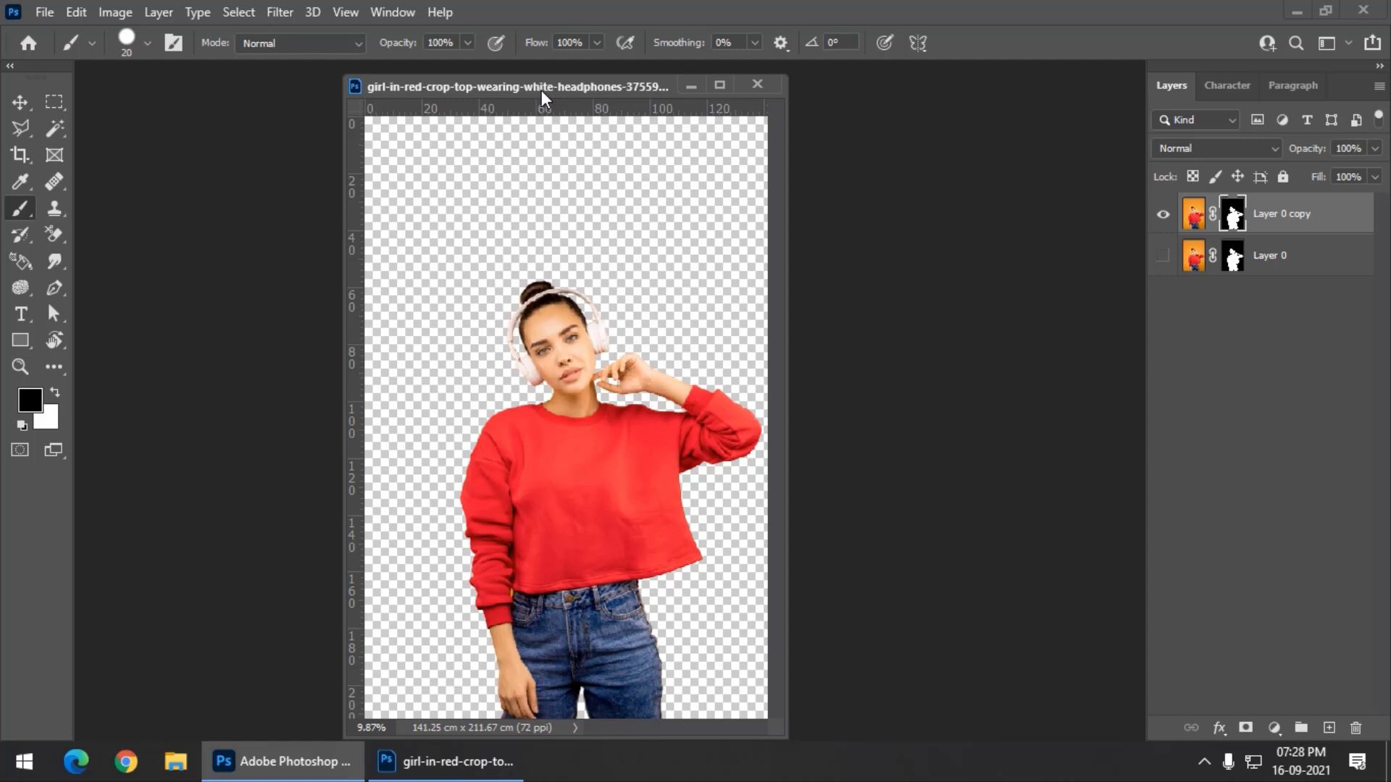
{"action": "key", "text": "ctrl+equal"}
{"action": "key", "text": "ctrl+equal"}
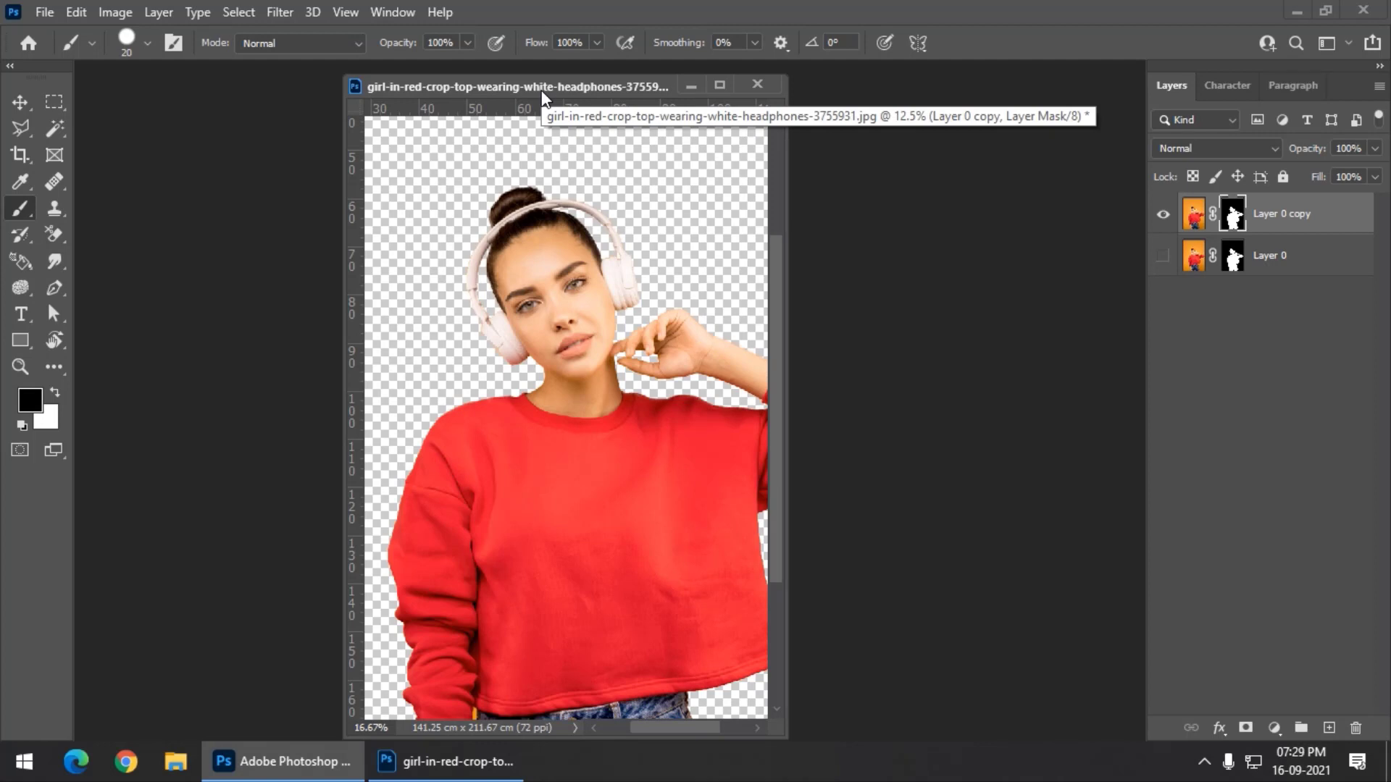
{"action": "key", "text": "ctrl+minus"}
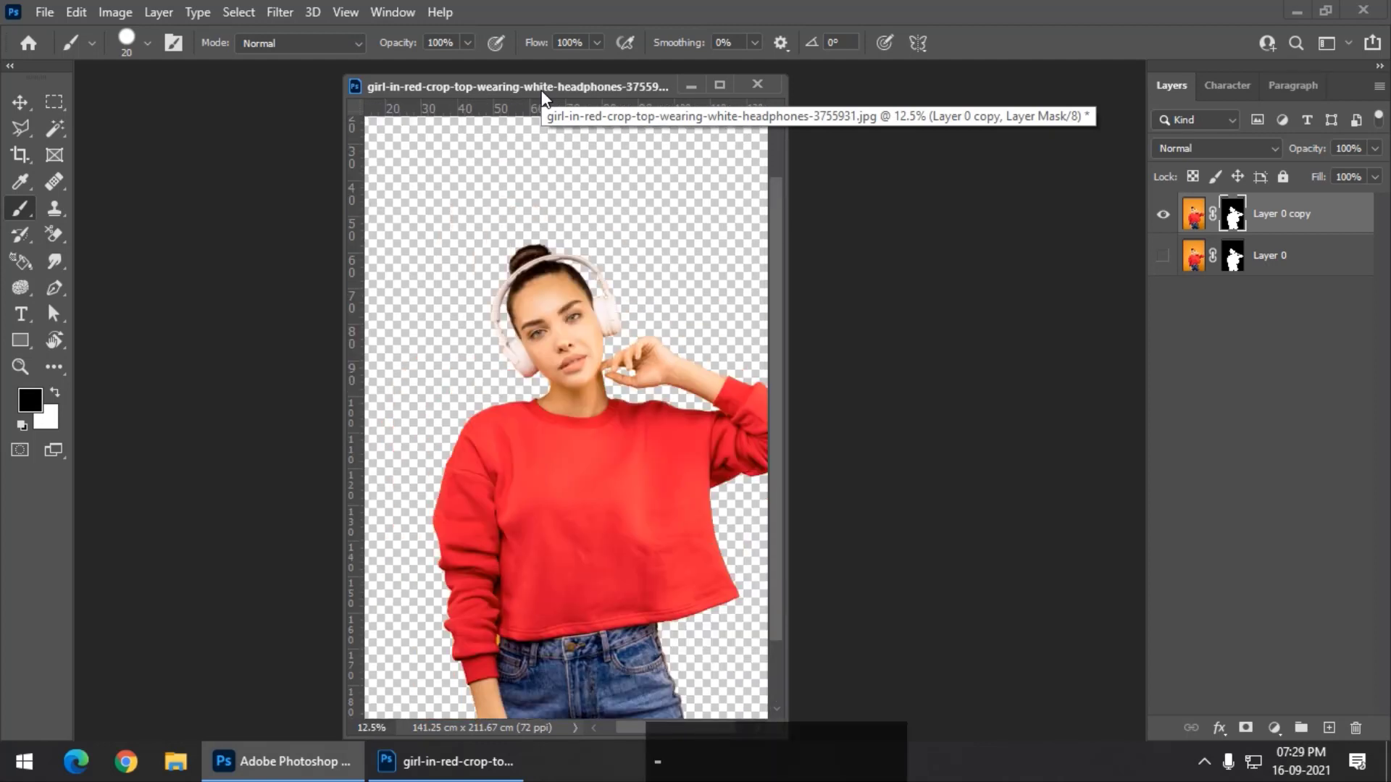
{"action": "left_click_drag", "start_coordinate": [544, 97], "coordinate": [497, 102]}
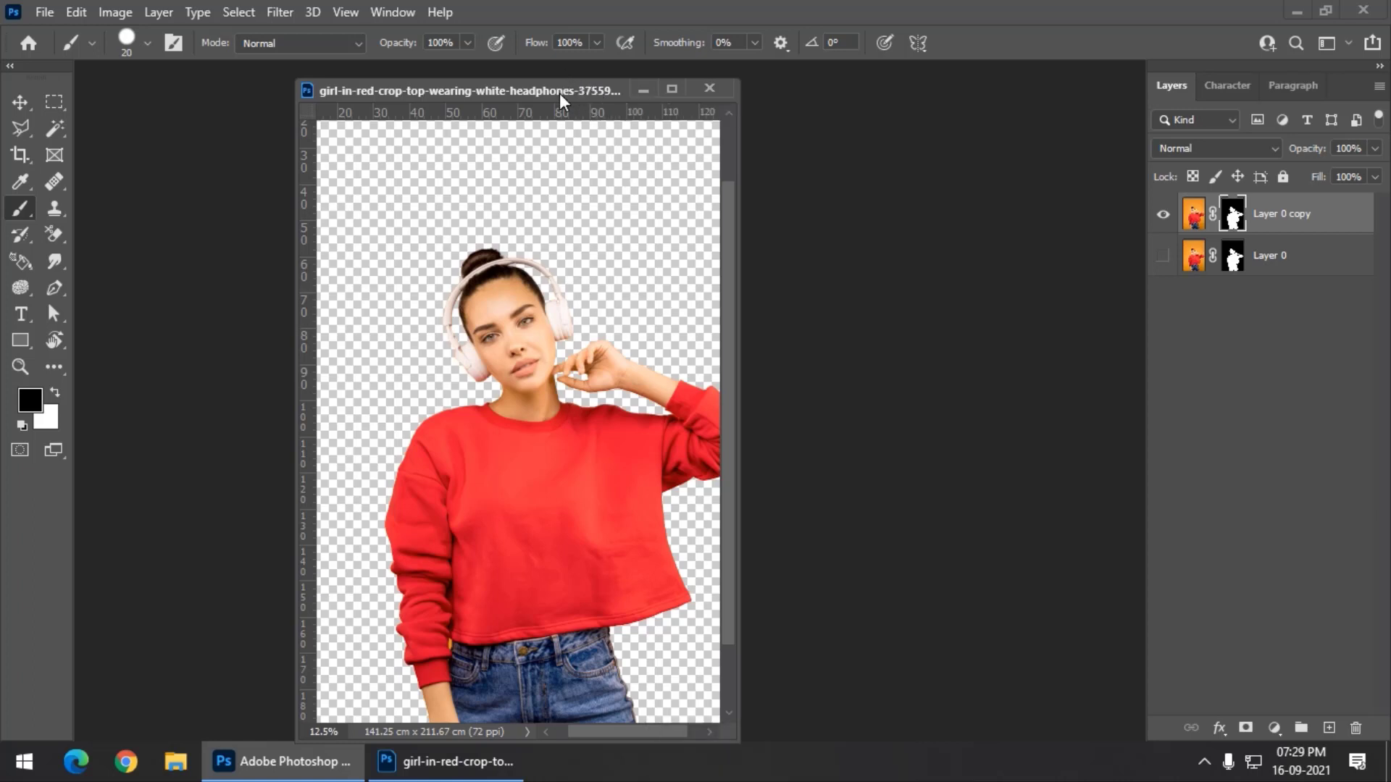
{"action": "left_click_drag", "start_coordinate": [559, 93], "coordinate": [536, 81]}
{"action": "left_click_drag", "start_coordinate": [716, 657], "coordinate": [962, 654]}
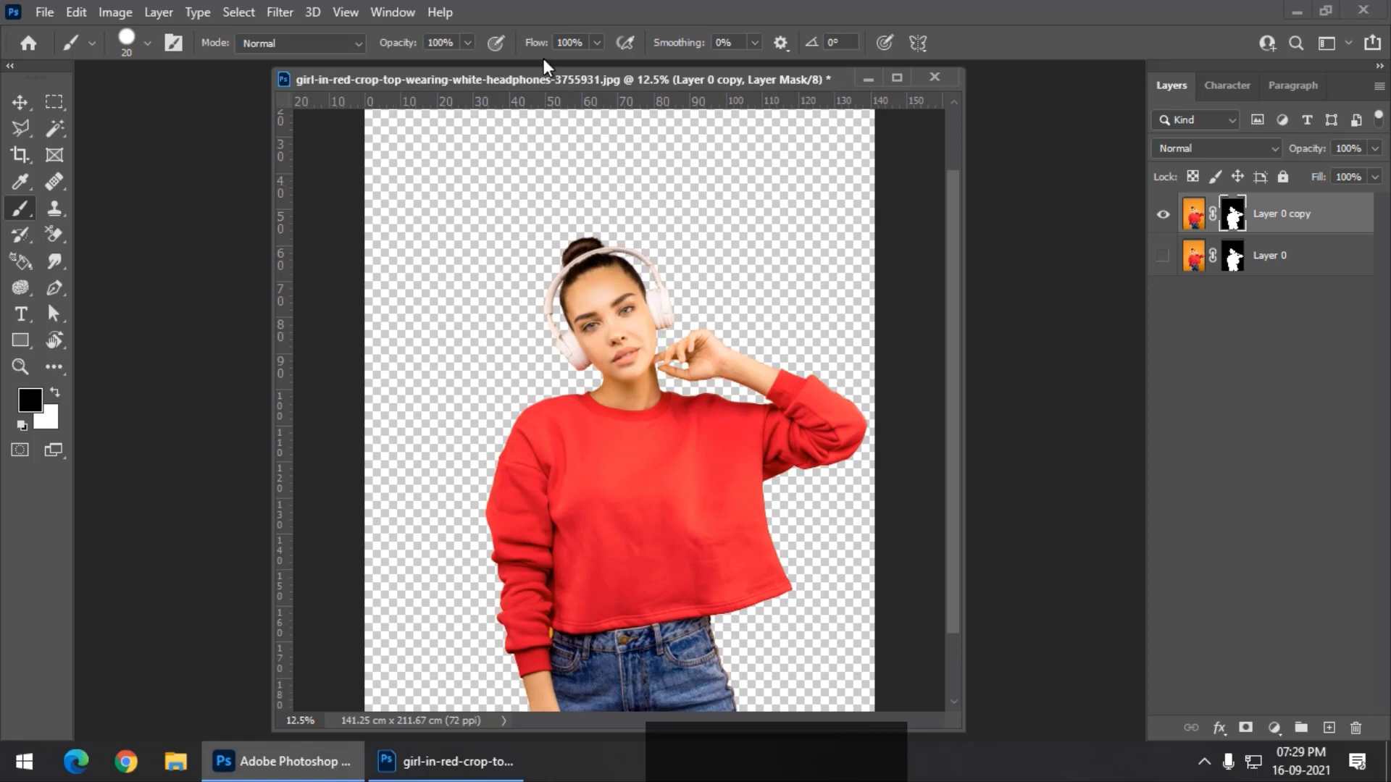
Open car-1245780_1920.jpg and copy the masked woman layer into it with the Move tool
{"action": "double_click", "coordinate": [234, 293]}
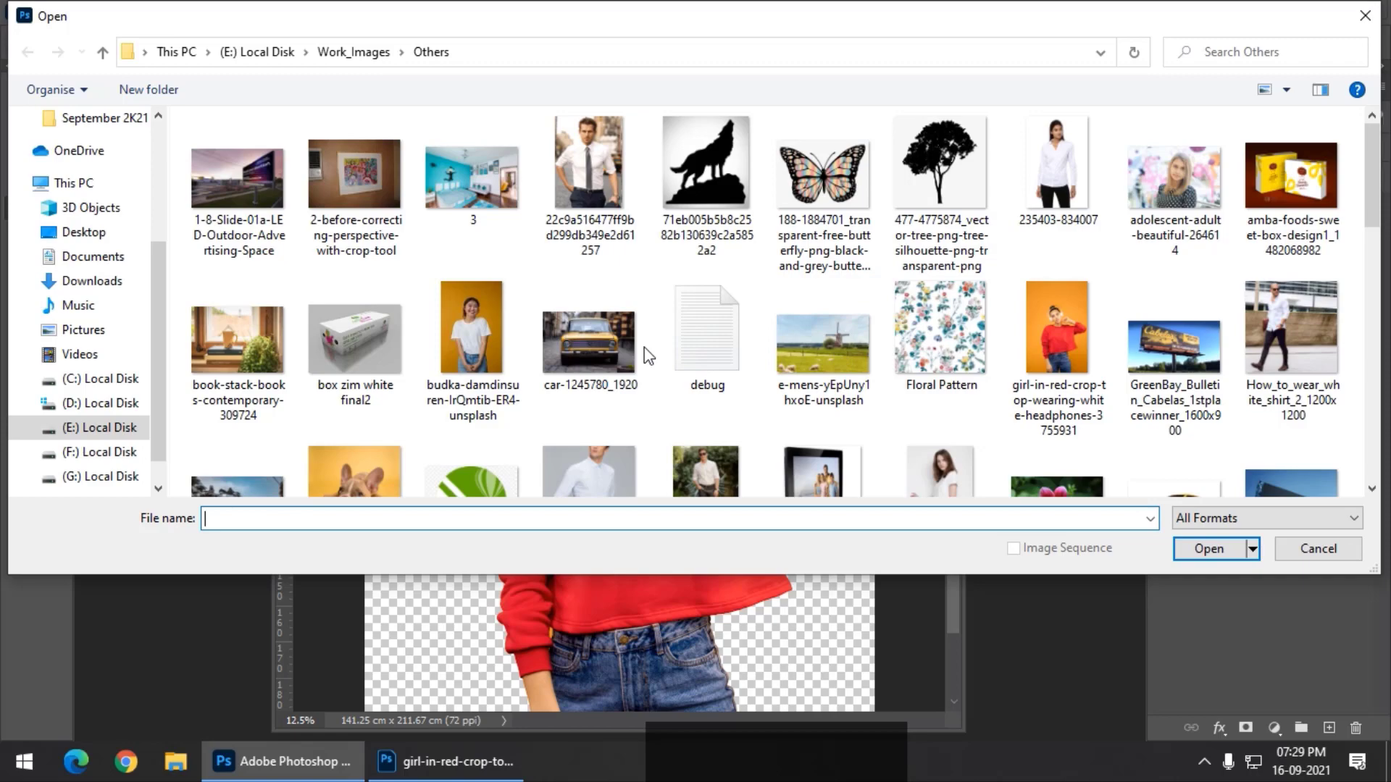
{"action": "double_click", "coordinate": [606, 342]}
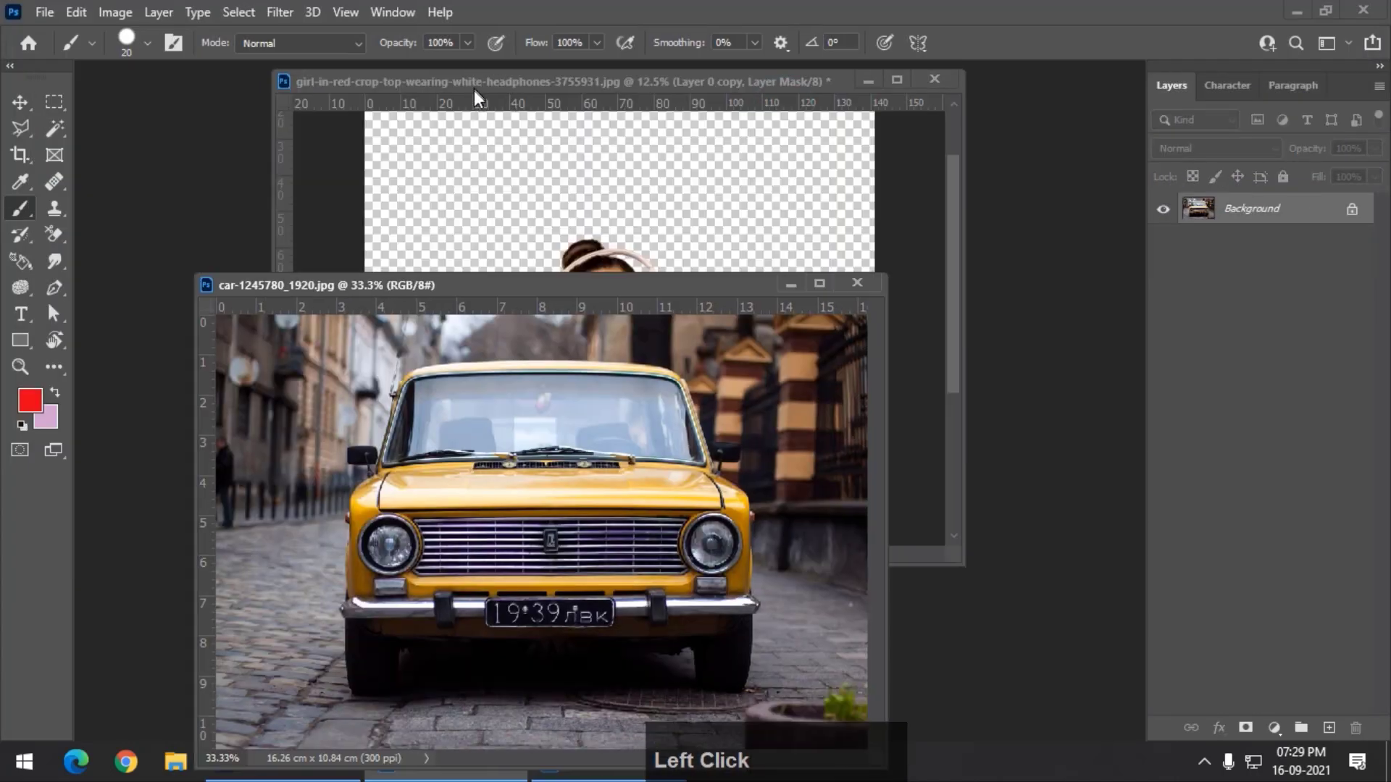
{"action": "left_click", "coordinate": [474, 89]}
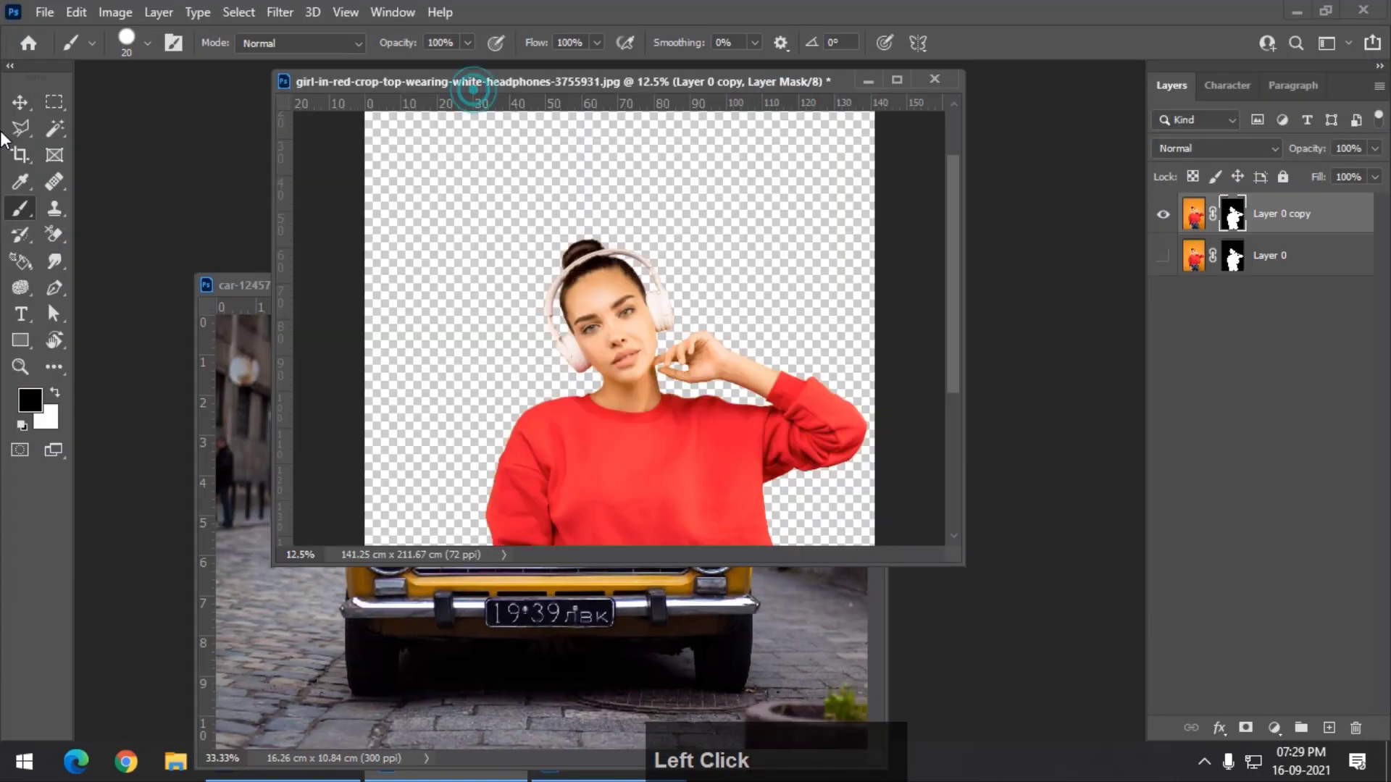
{"action": "left_click", "coordinate": [21, 102]}
{"action": "left_click_drag", "start_coordinate": [661, 375], "coordinate": [492, 430]}
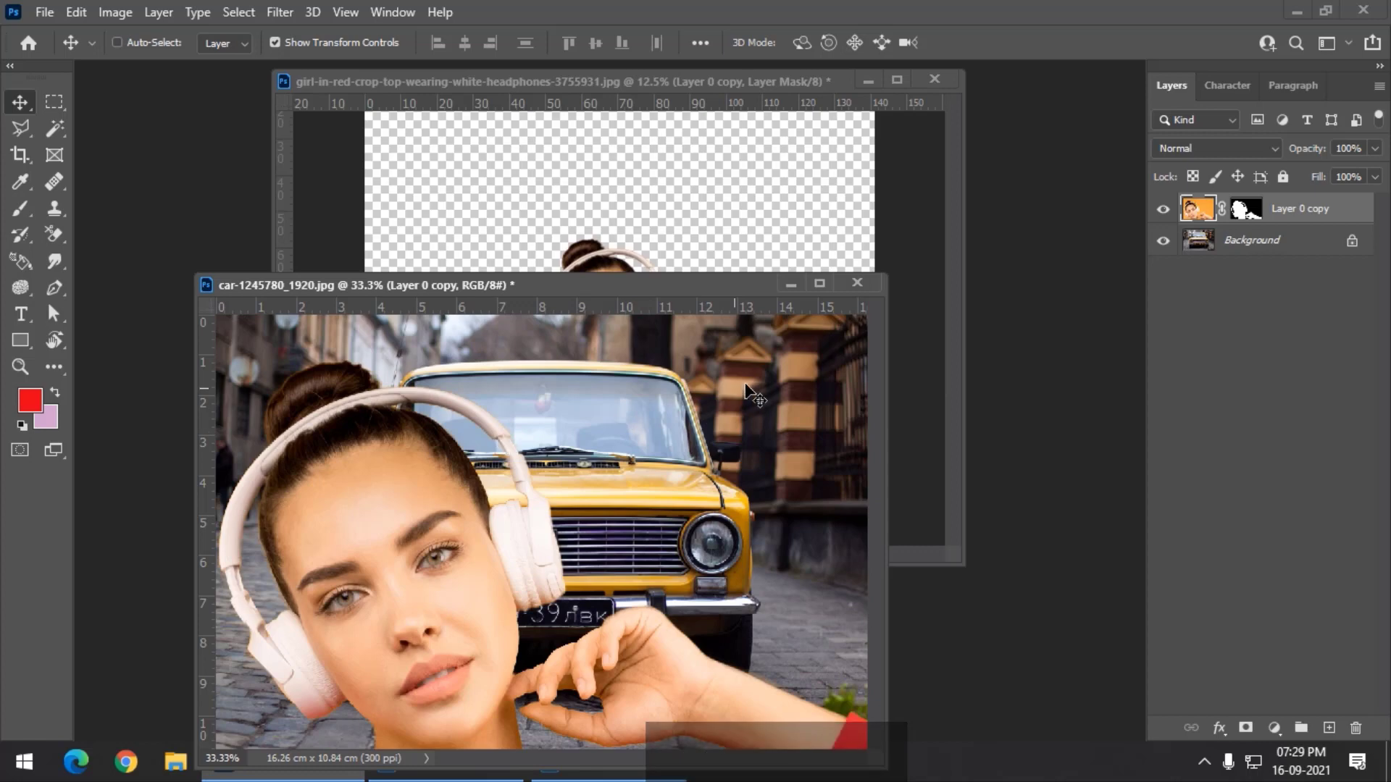
Reposition the woman's layer so that she stands in front of the right half of the yellow car
{"action": "left_click_drag", "start_coordinate": [422, 507], "coordinate": [289, 491]}
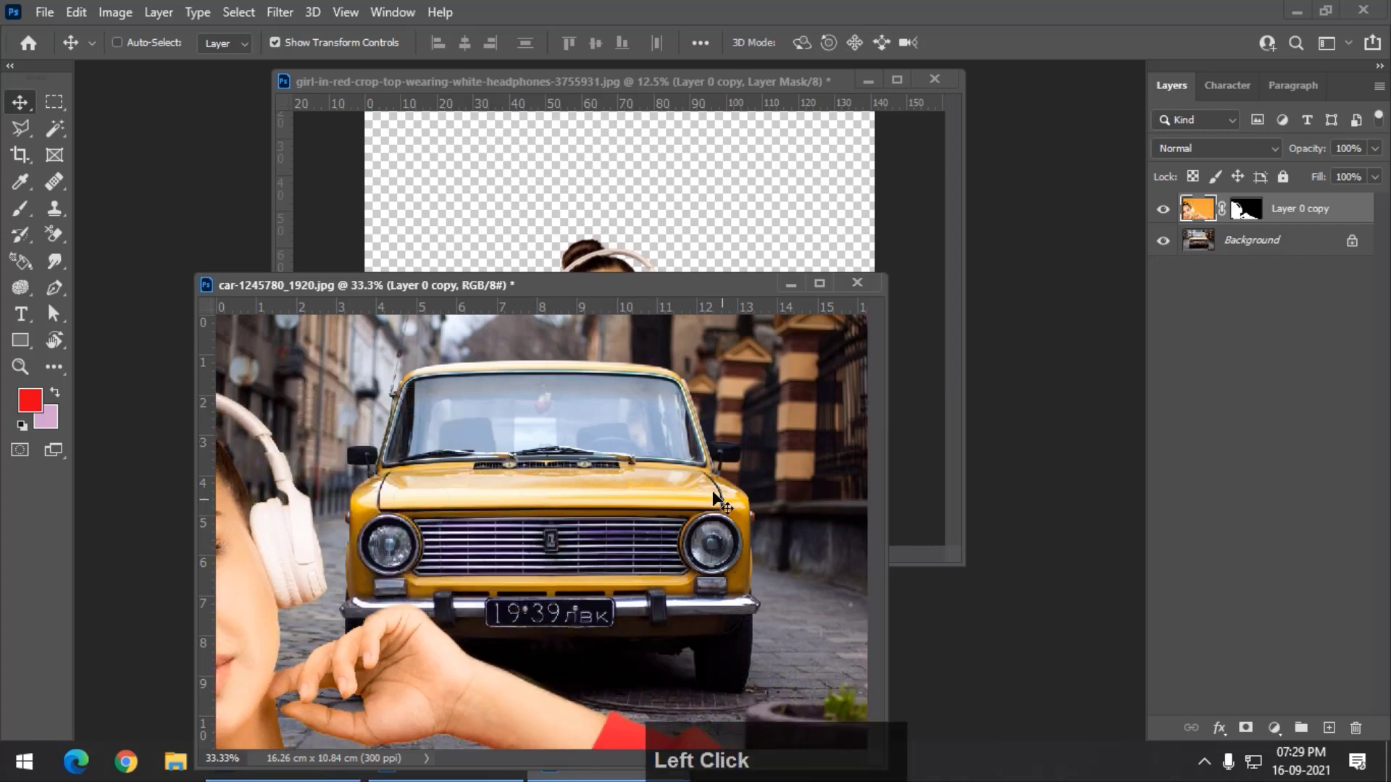
{"action": "left_click_drag", "start_coordinate": [619, 500], "coordinate": [529, 569]}
{"action": "key", "text": "ctrl+minus"}
{"action": "key", "text": "ctrl+minus"}
{"action": "key", "text": "ctrl+minus"}
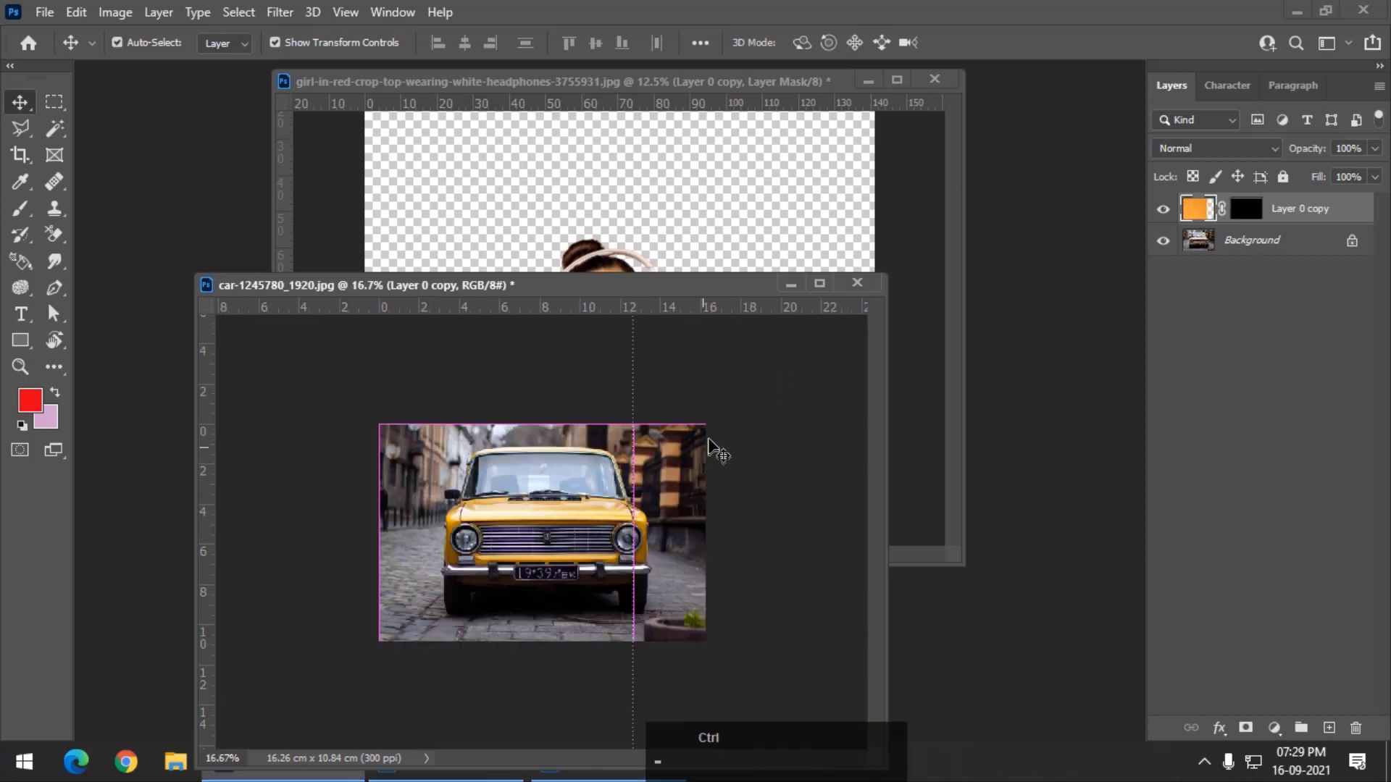
{"action": "left_click_drag", "start_coordinate": [576, 427], "coordinate": [554, 499]}
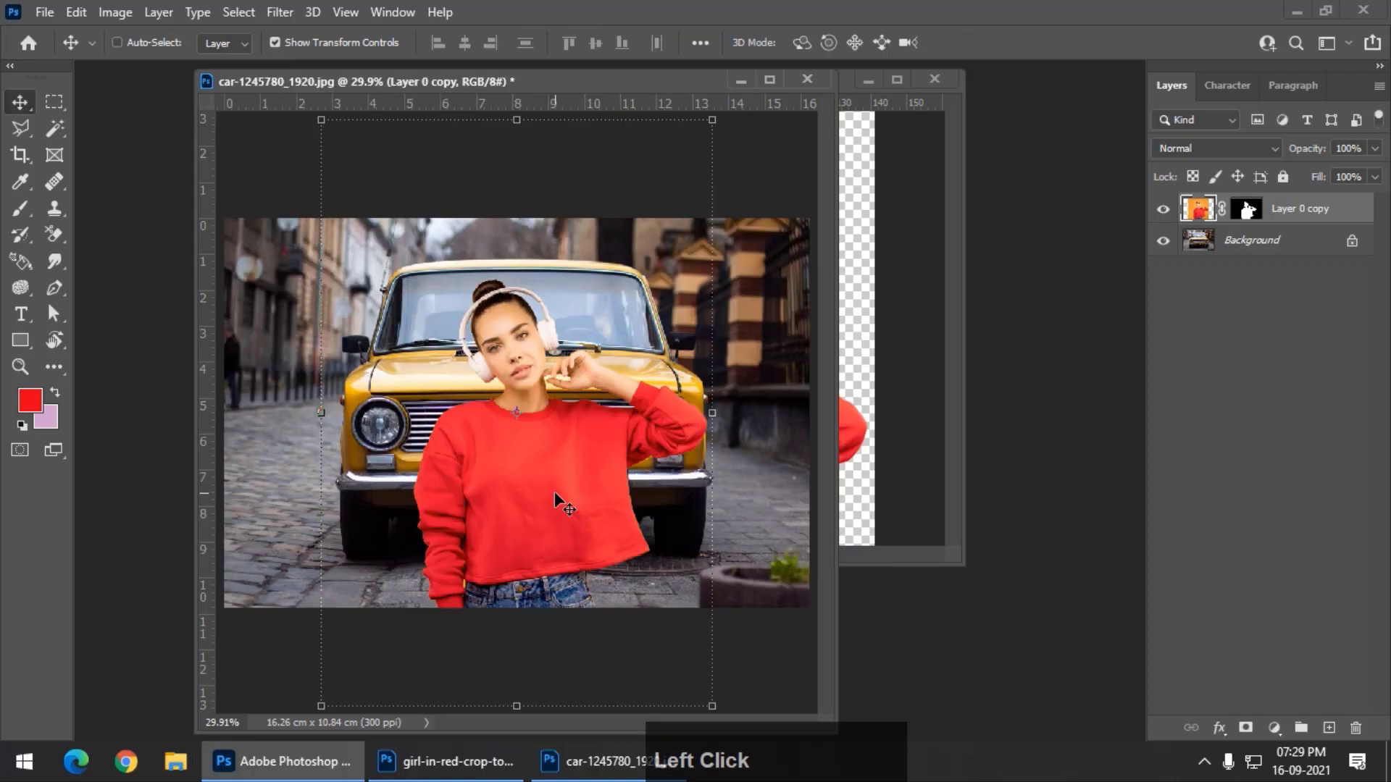
{"action": "left_click_drag", "start_coordinate": [554, 500], "coordinate": [706, 344]}
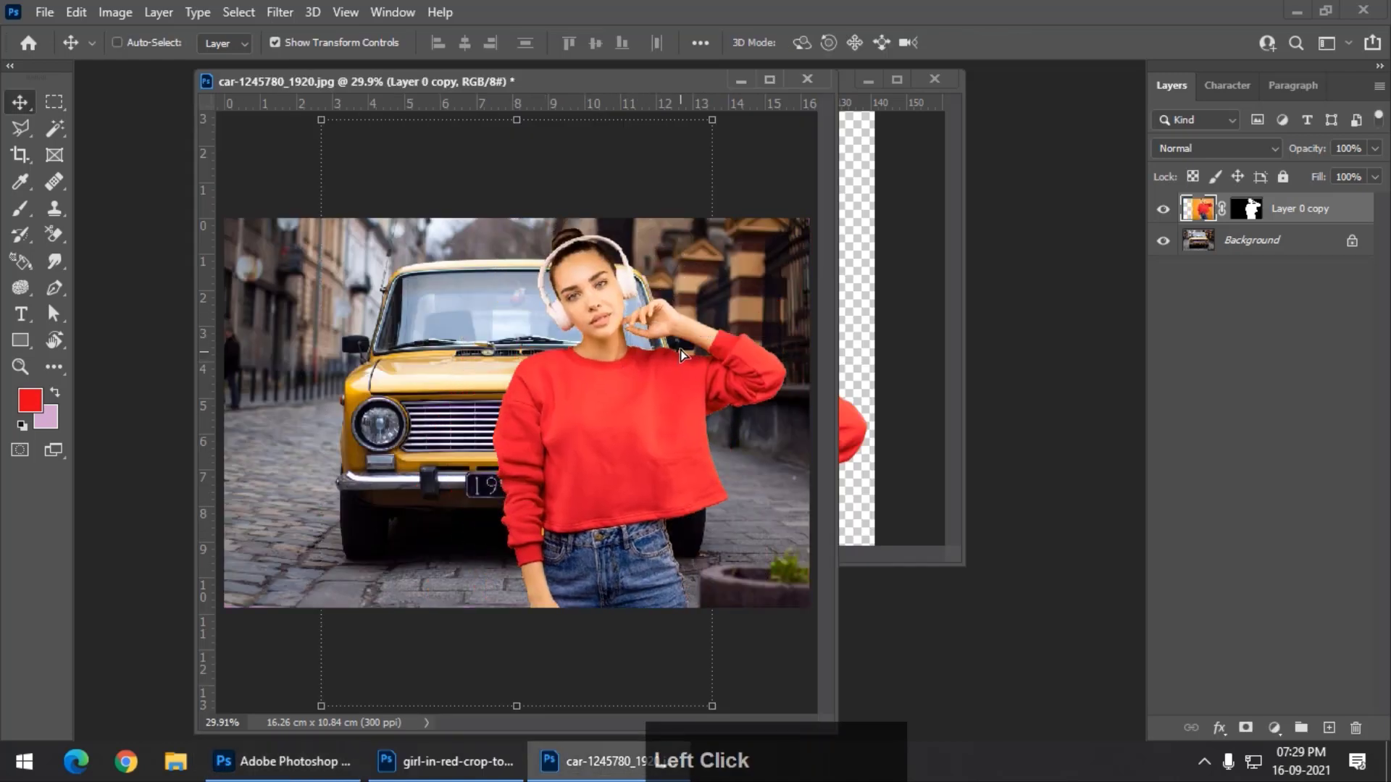
Bring the girl-in-red-crop-top document to the front and enlarge its window
{"action": "left_click", "coordinate": [855, 112]}
{"action": "left_click_drag", "start_coordinate": [964, 563], "coordinate": [990, 716]}
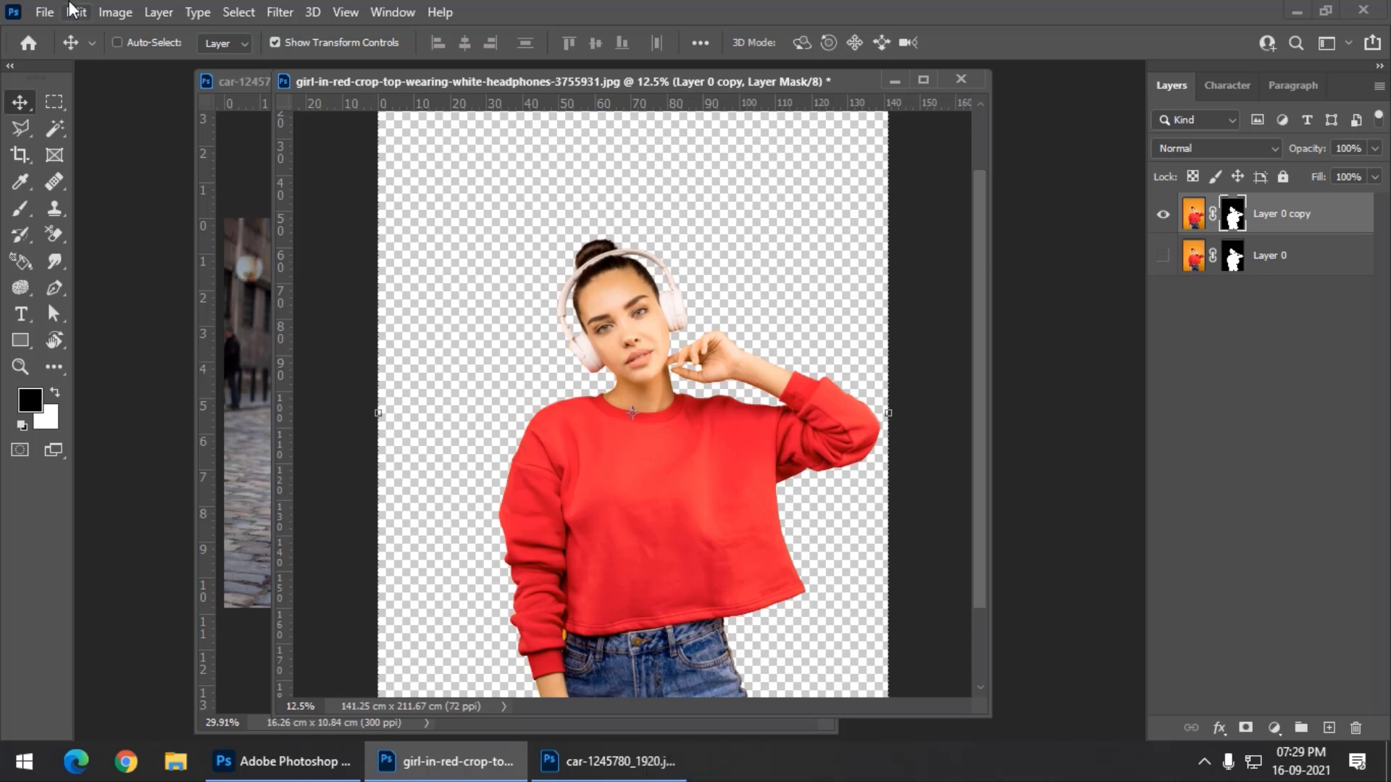
{"action": "left_click", "coordinate": [45, 12]}
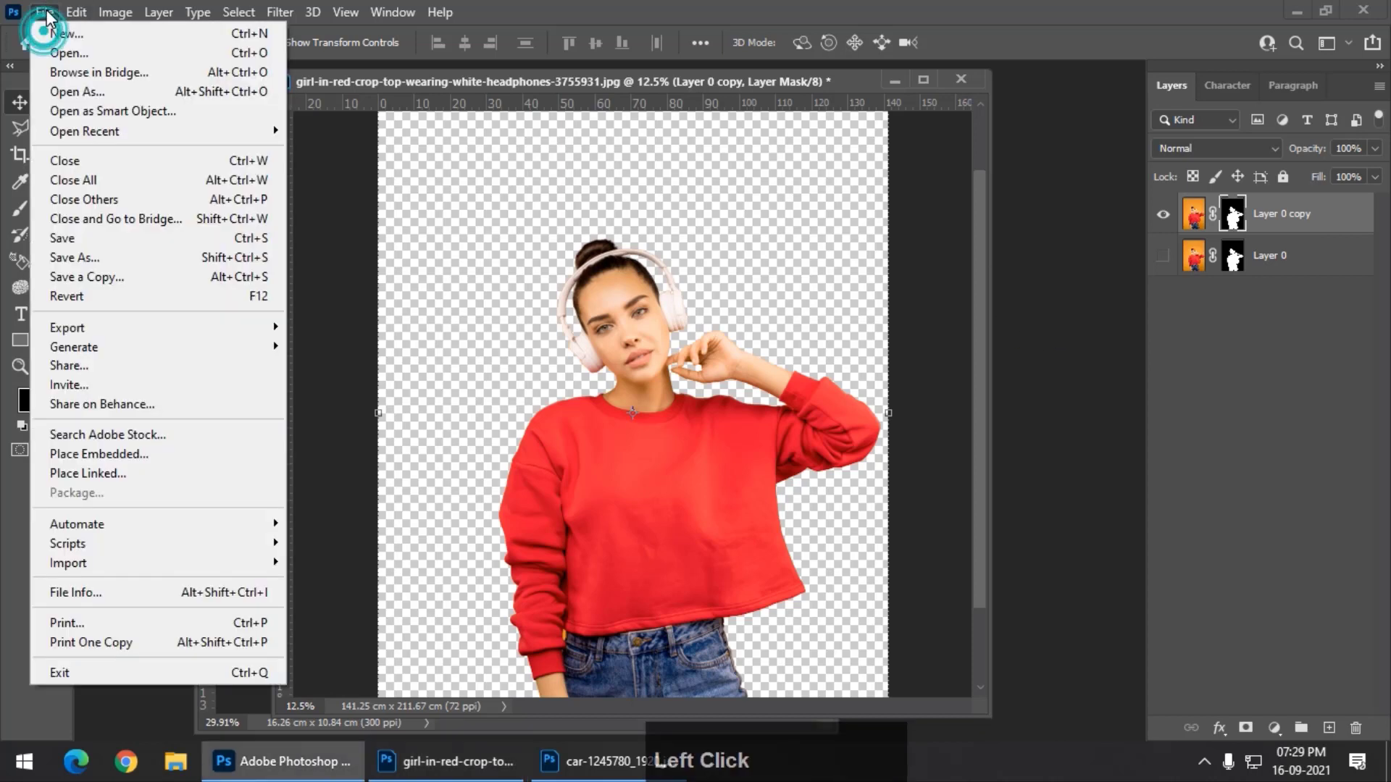
{"action": "left_click", "coordinate": [95, 255]}
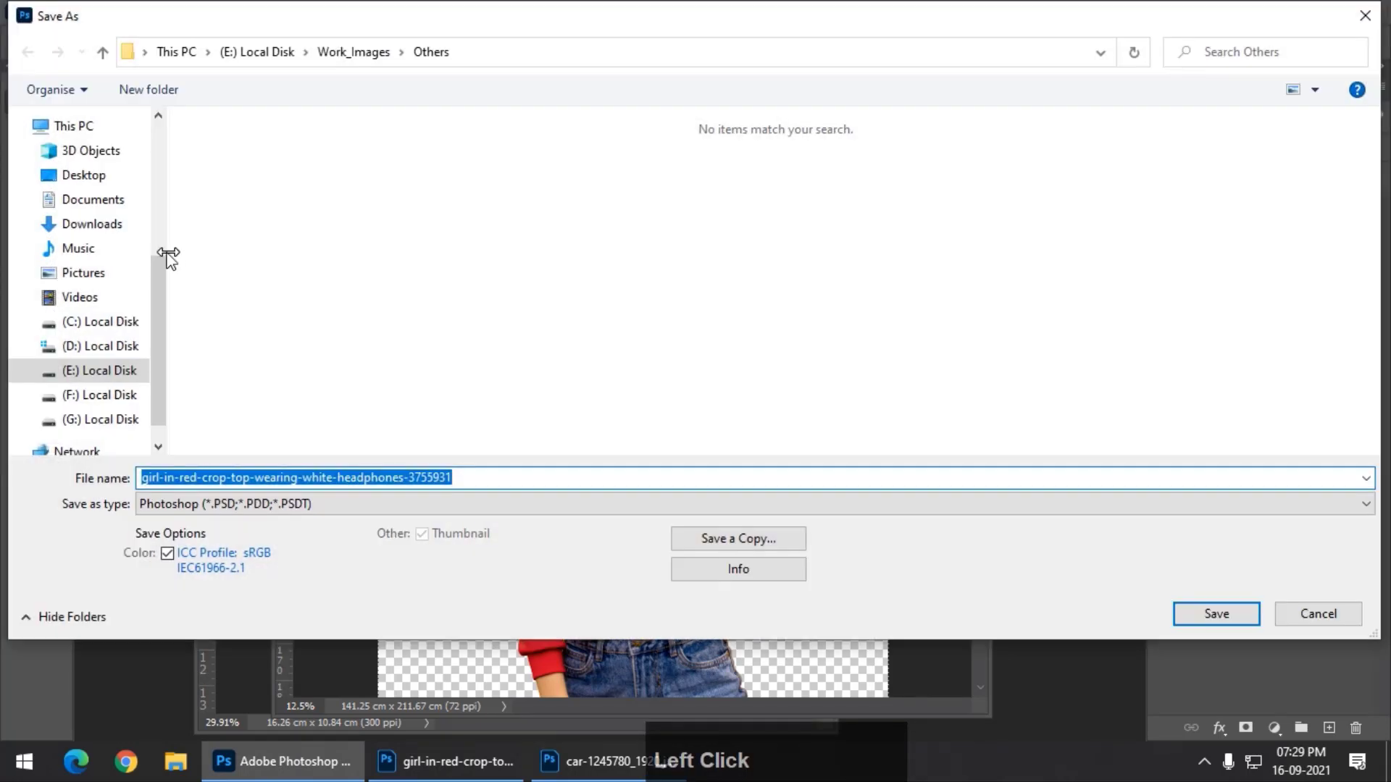
{"action": "left_click_drag", "start_coordinate": [157, 286], "coordinate": [180, 193]}
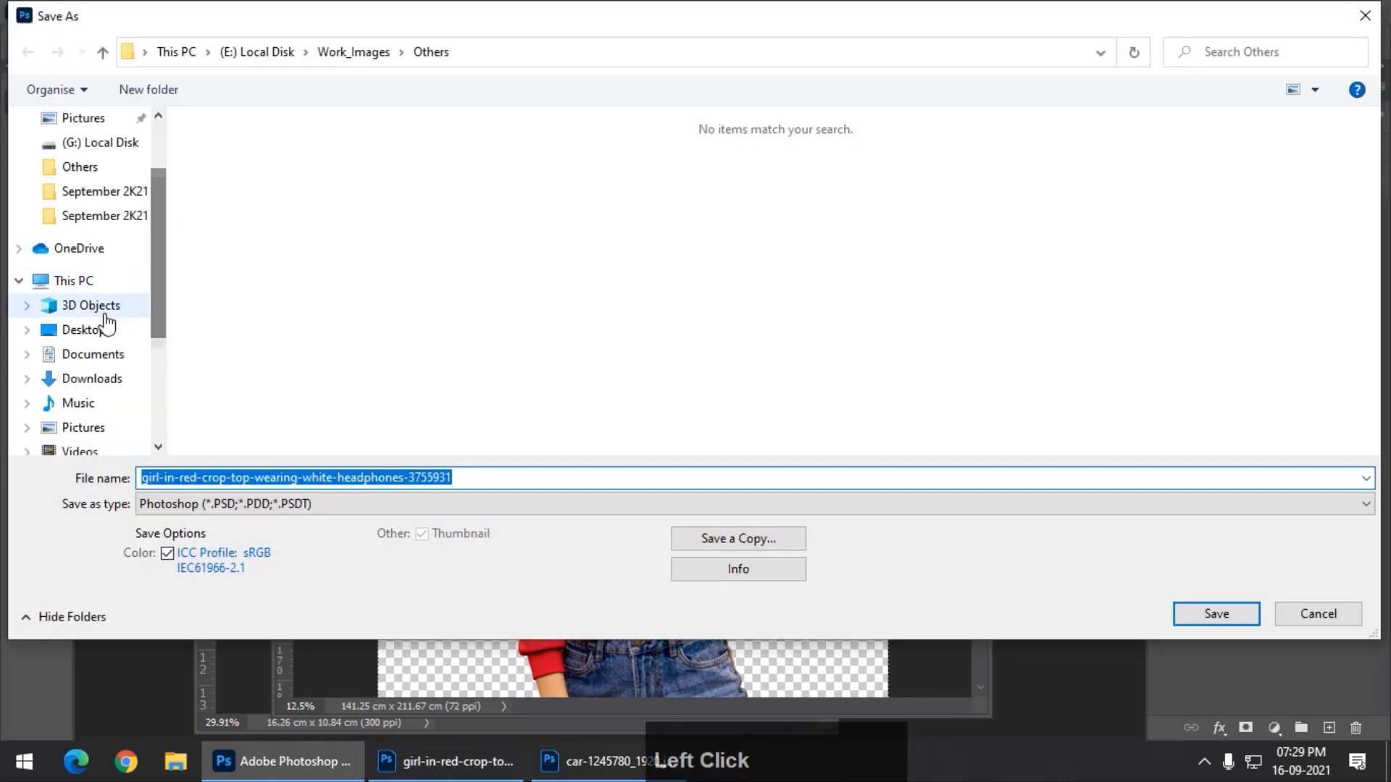
{"action": "left_click", "coordinate": [102, 340]}
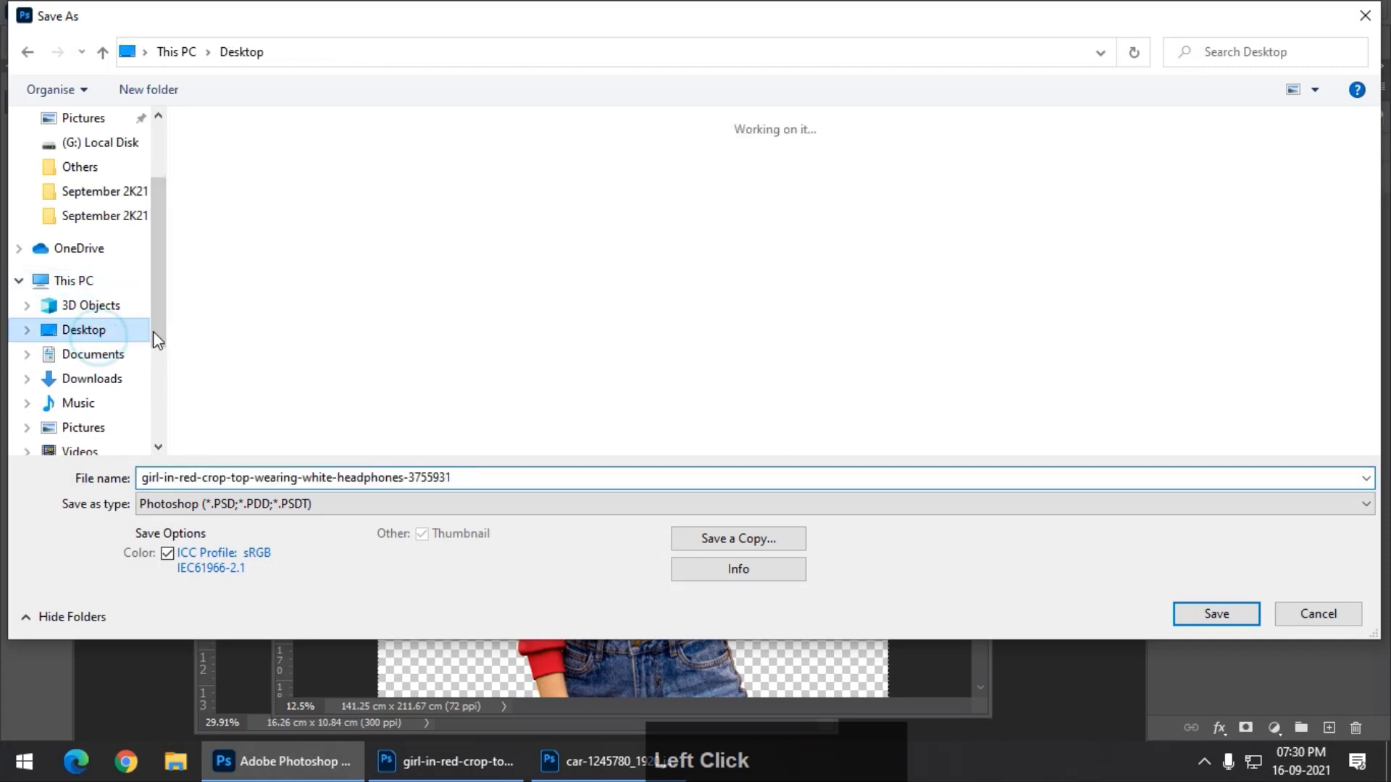
{"action": "left_click", "coordinate": [304, 507]}
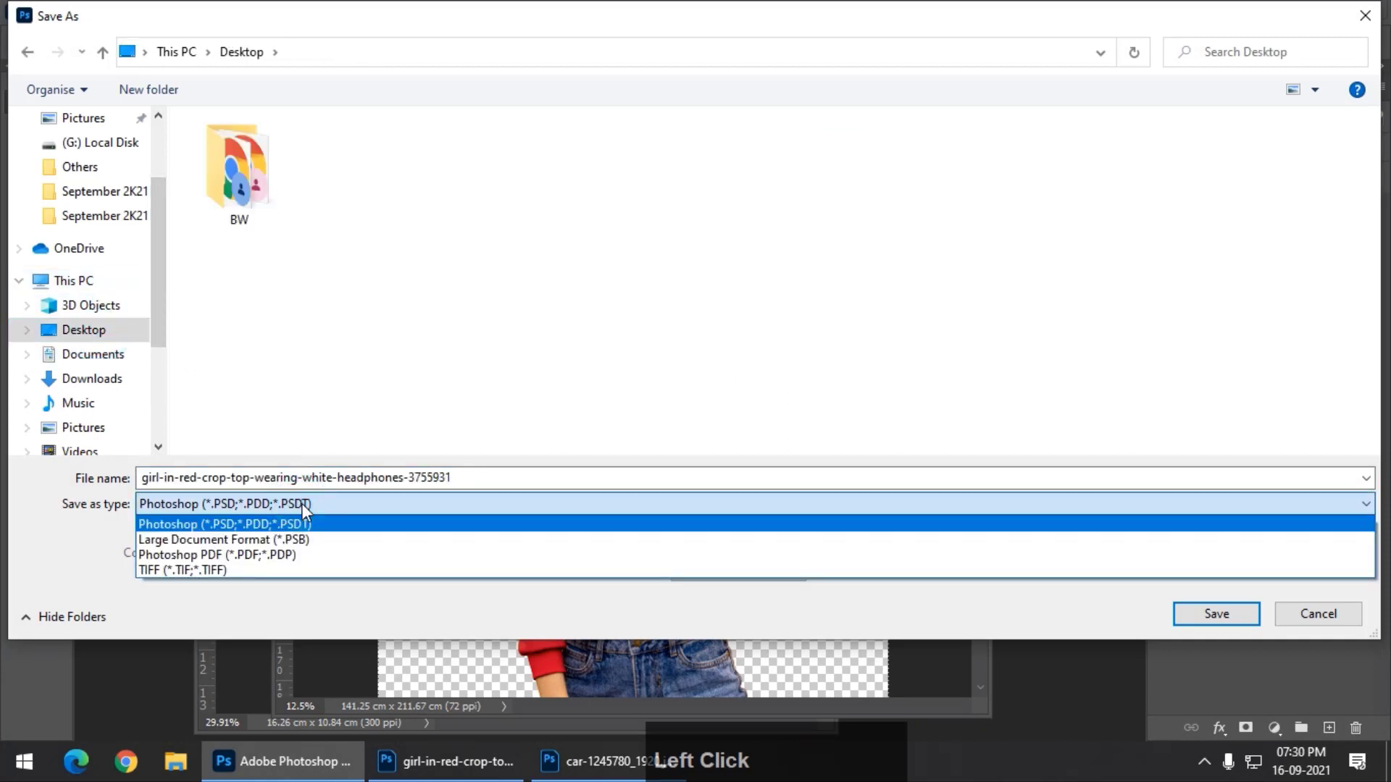
{"action": "left_click", "coordinate": [1333, 628]}
{"action": "left_click", "coordinate": [1324, 614]}
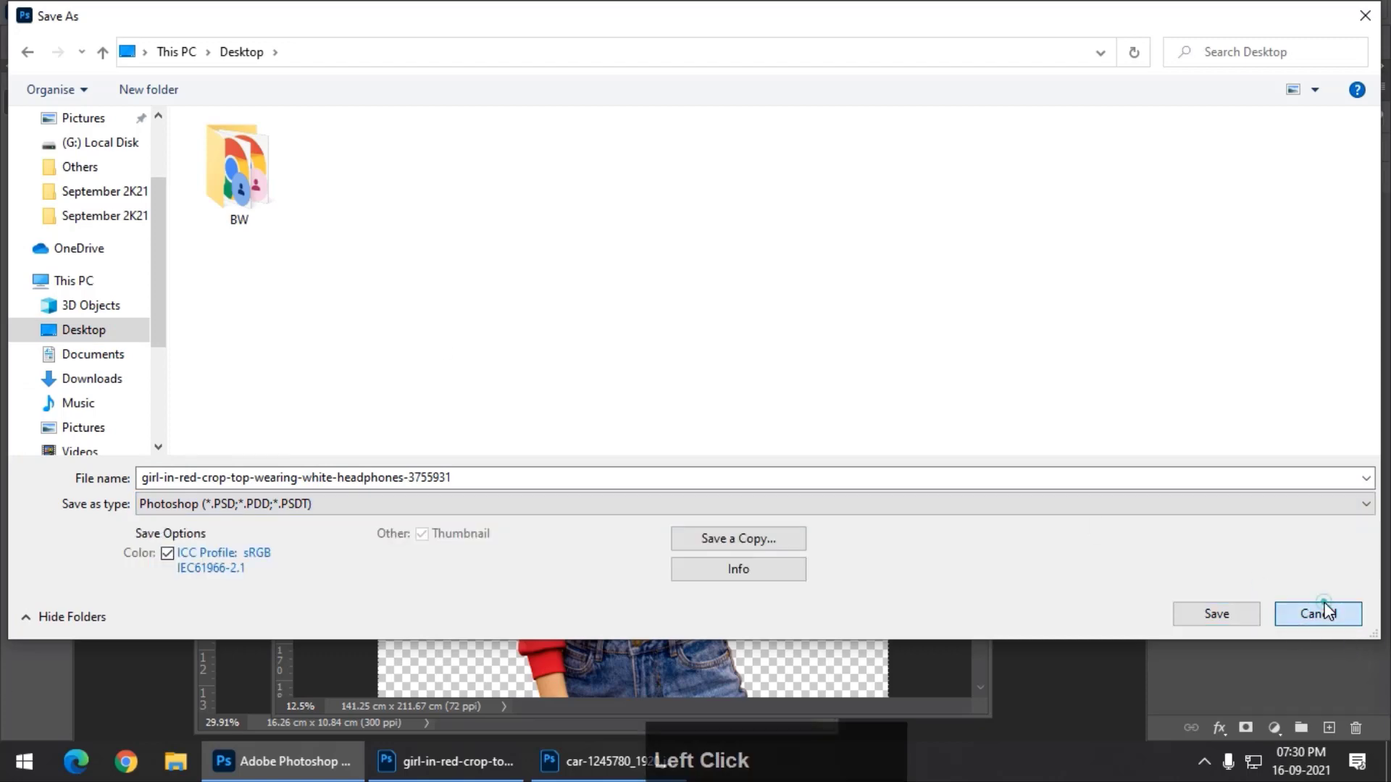
Open the Export As settings for the masked woman document and reposition the dialog
{"action": "left_click", "coordinate": [30, 10]}
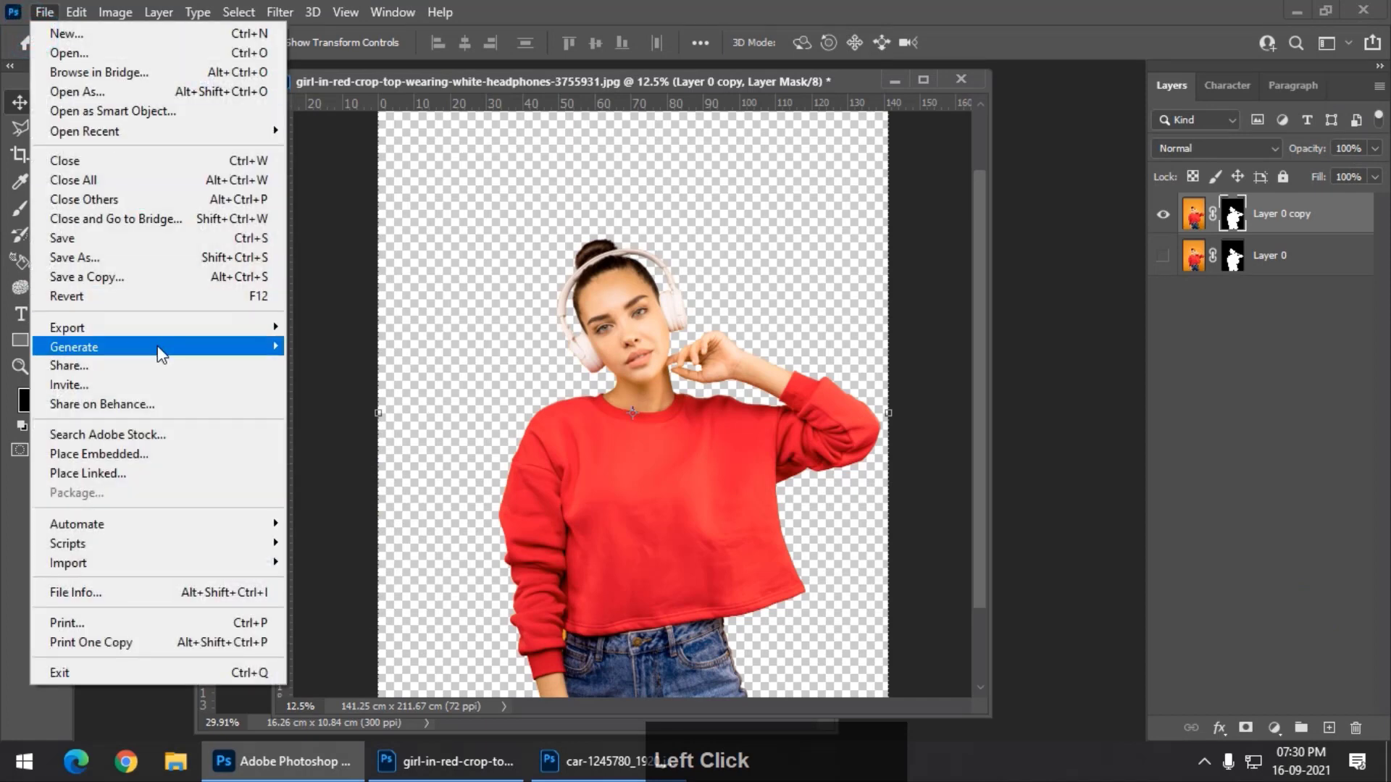
{"action": "mouse_move", "coordinate": [154, 350]}
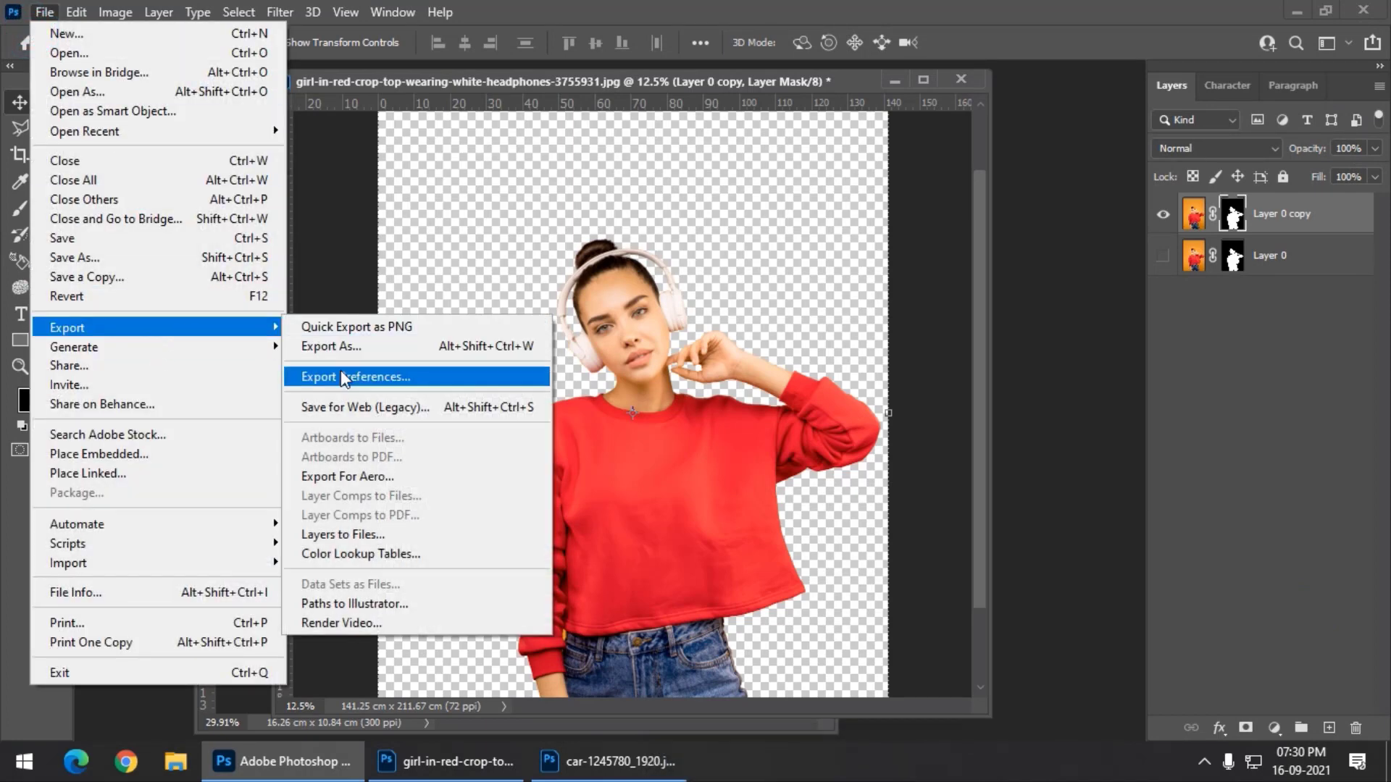
{"action": "left_click", "coordinate": [341, 345]}
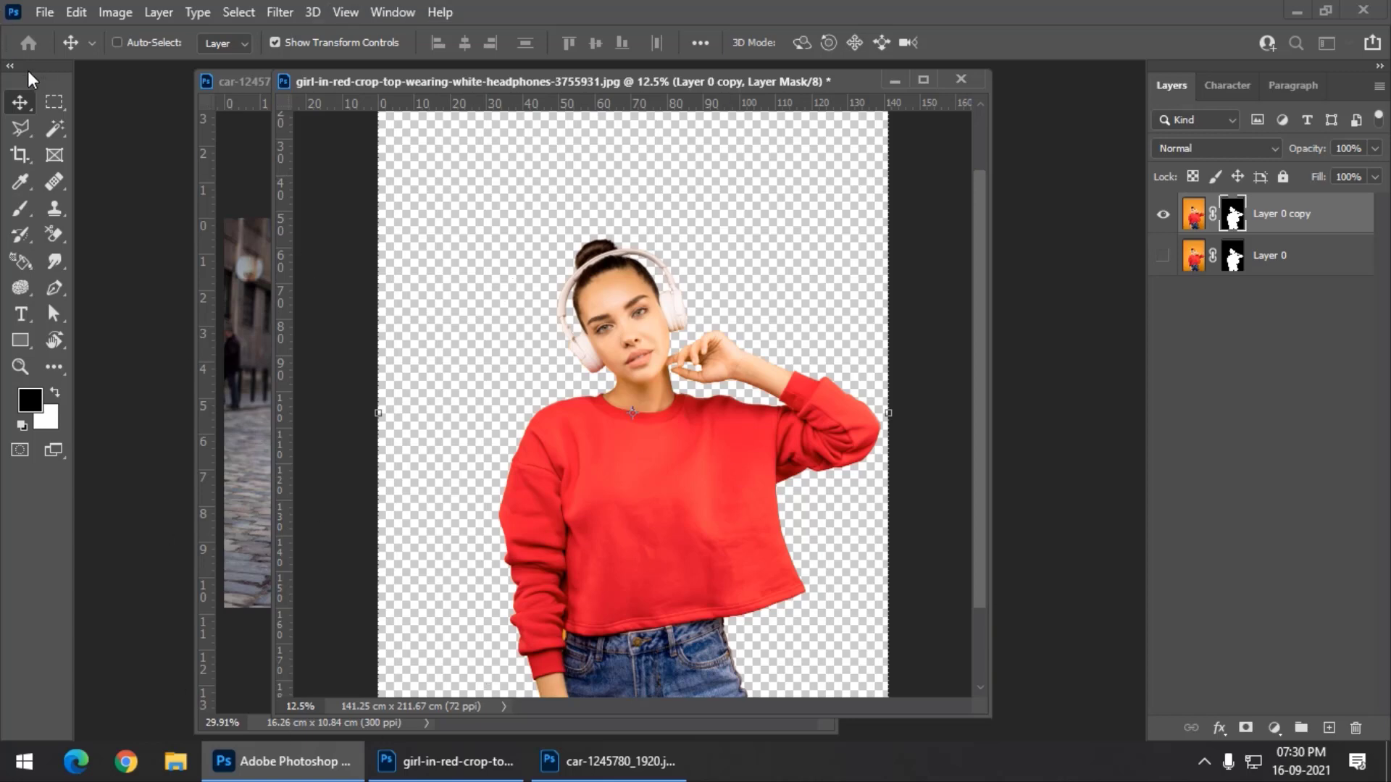
{"action": "left_click", "coordinate": [44, 12]}
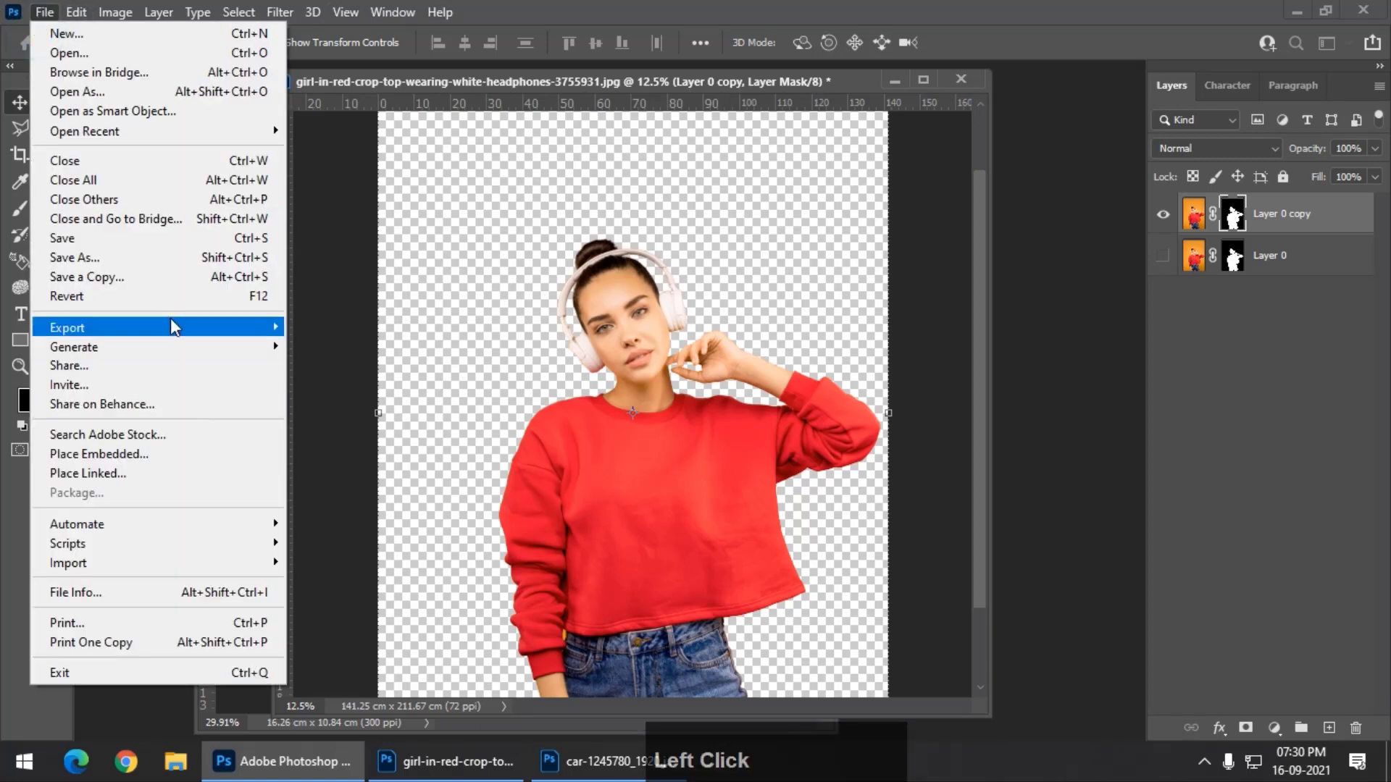
{"action": "mouse_move", "coordinate": [172, 334]}
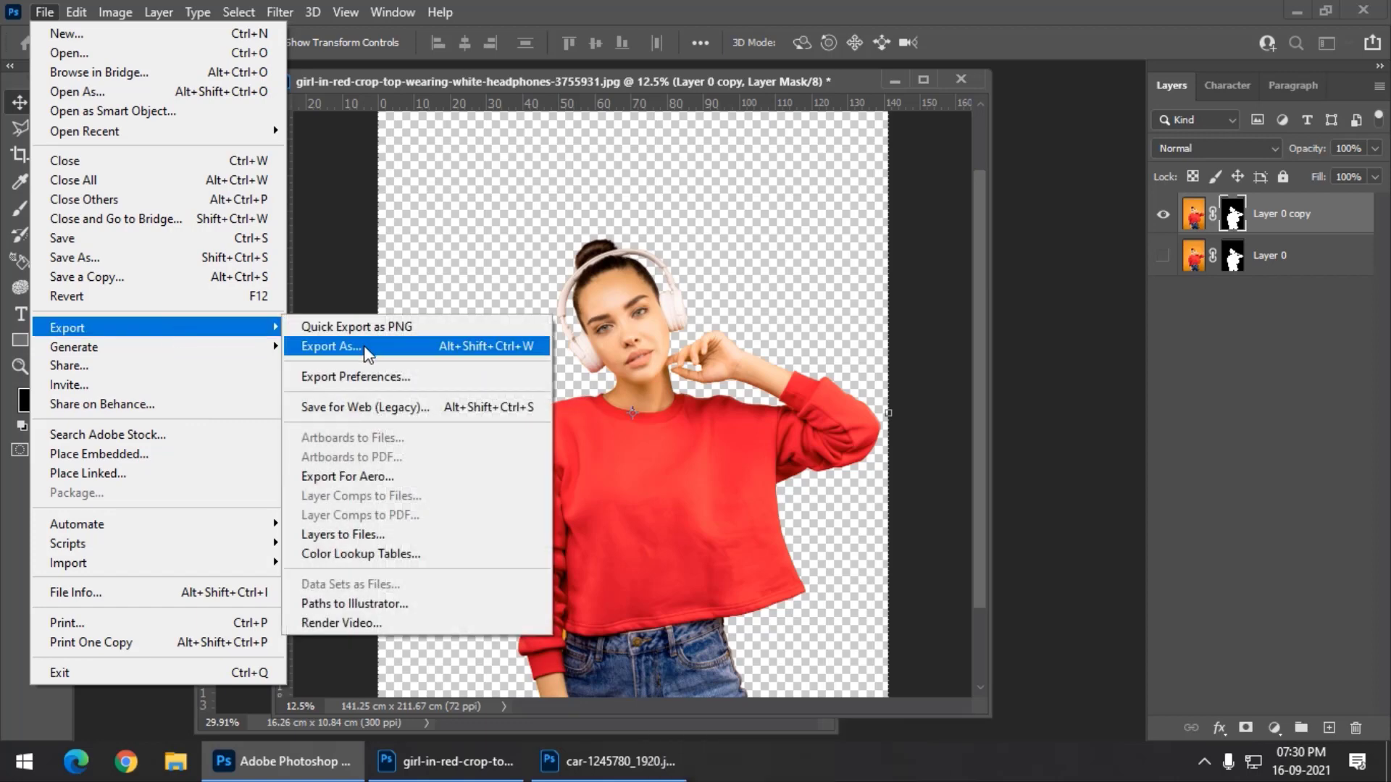
{"action": "left_click", "coordinate": [622, 75]}
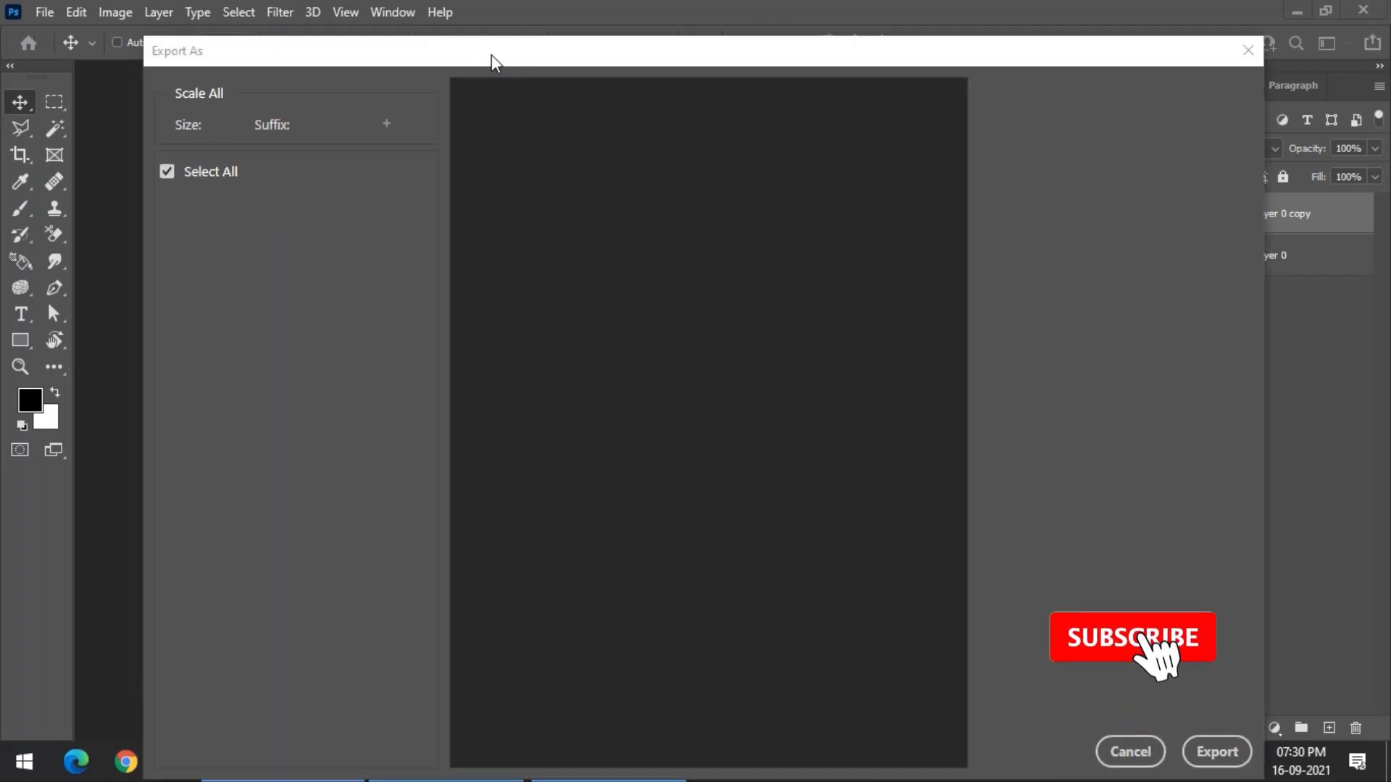
{"action": "left_click_drag", "start_coordinate": [503, 59], "coordinate": [471, 24]}
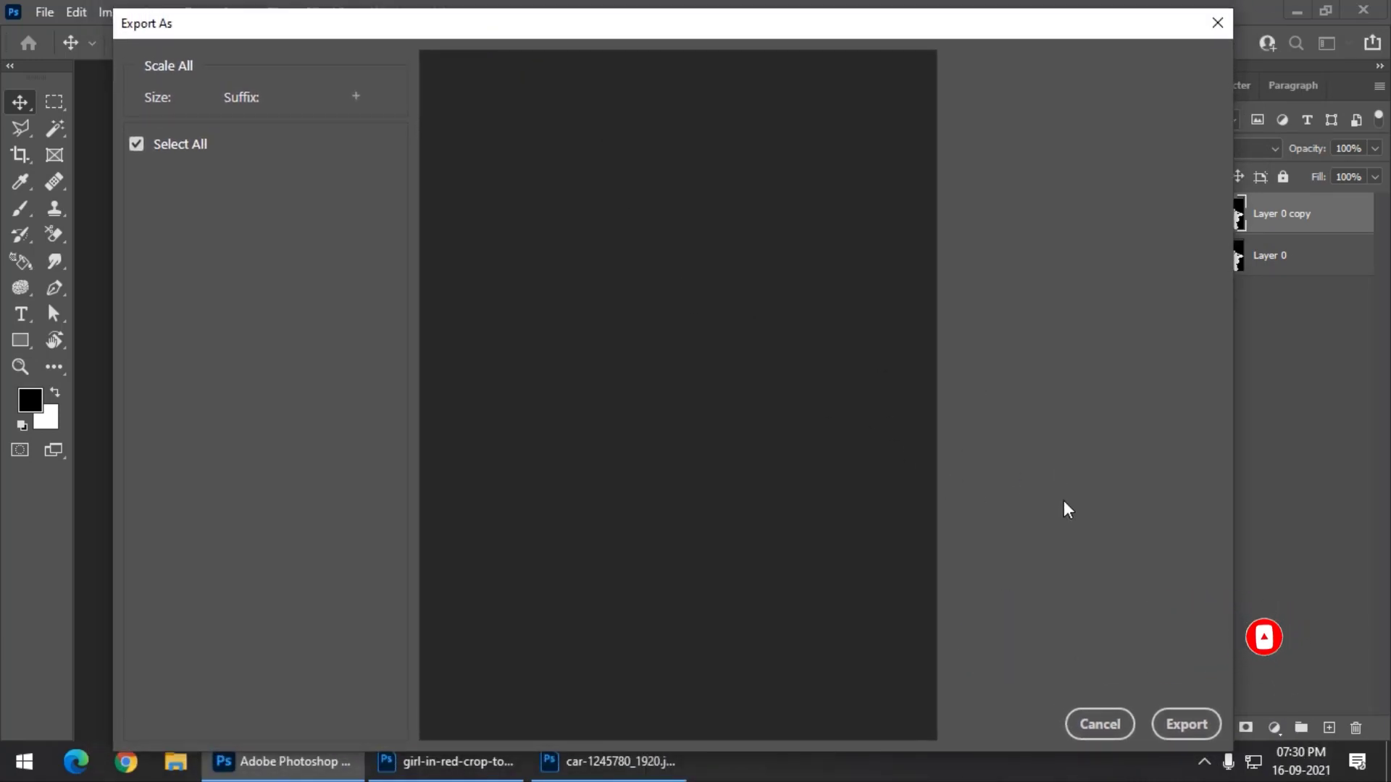
{"action": "left_click_drag", "start_coordinate": [797, 31], "coordinate": [868, 28]}
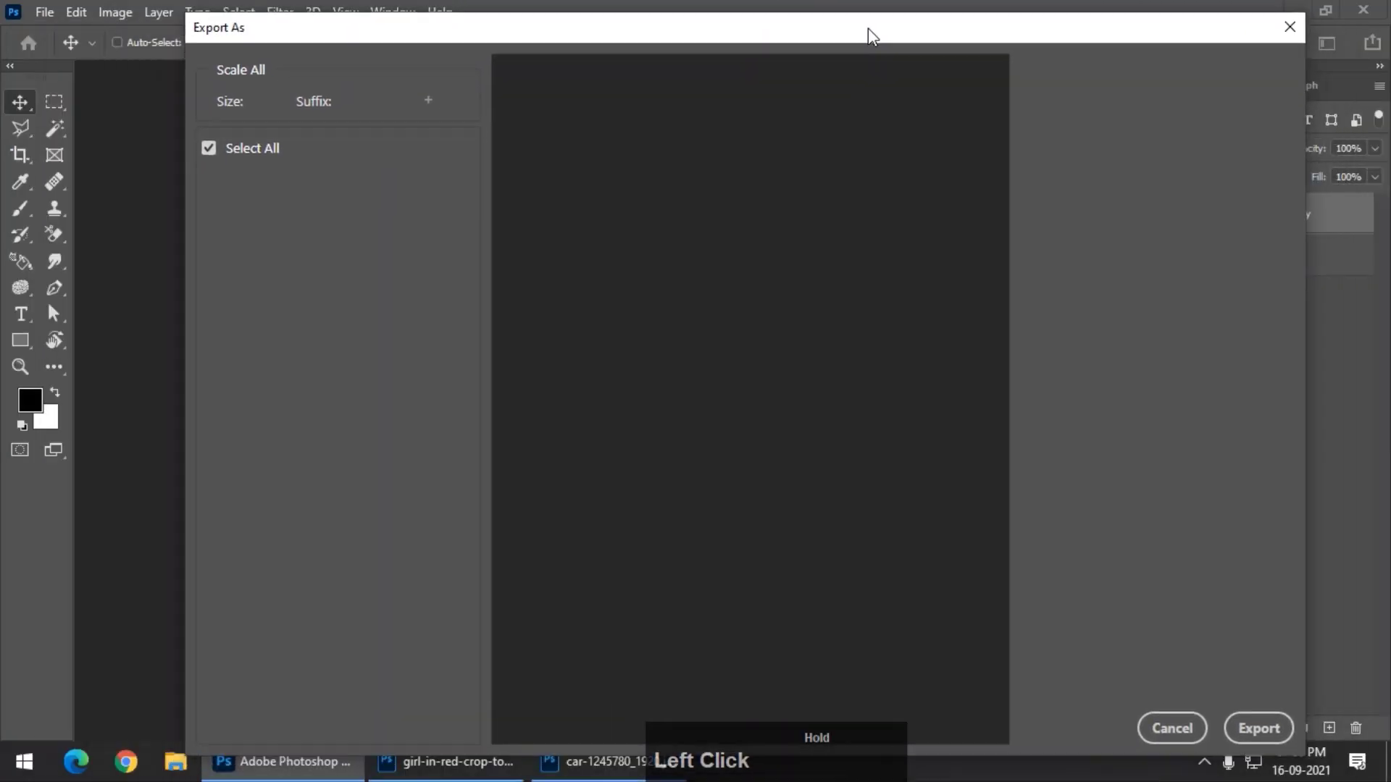
Add a 1x export size and set the export format to PNG
{"action": "left_click", "coordinate": [428, 101]}
{"action": "left_click", "coordinate": [275, 132]}
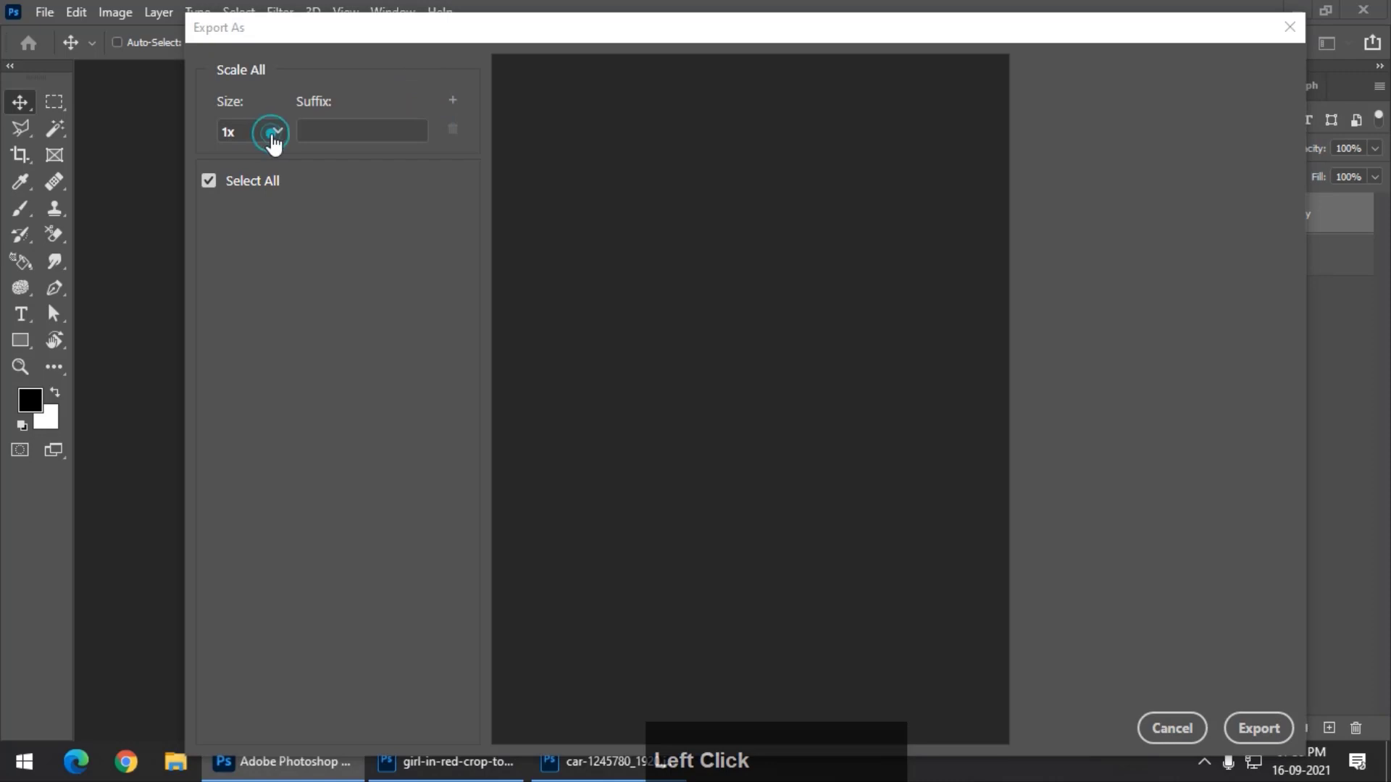
{"action": "left_click", "coordinate": [281, 132]}
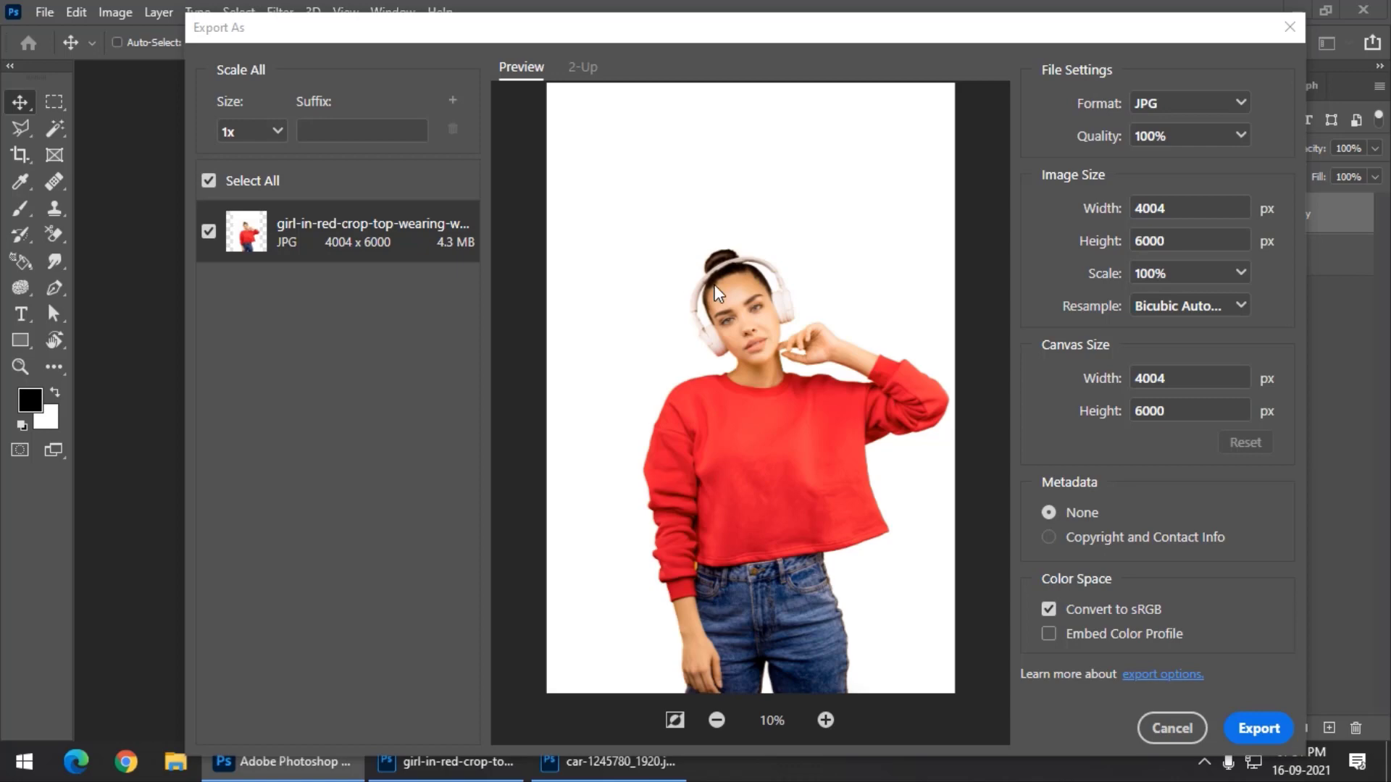
{"action": "left_click", "coordinate": [1153, 105]}
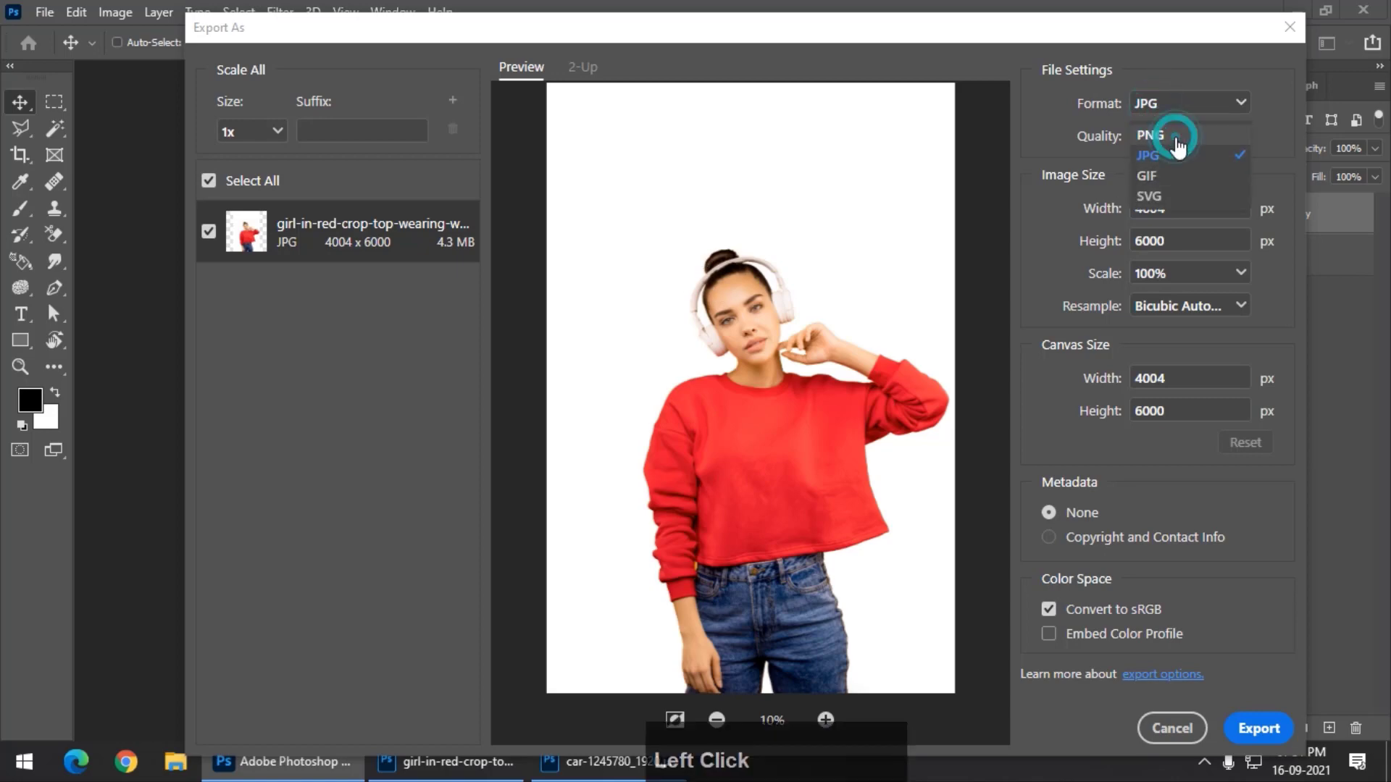
{"action": "left_click", "coordinate": [1175, 137]}
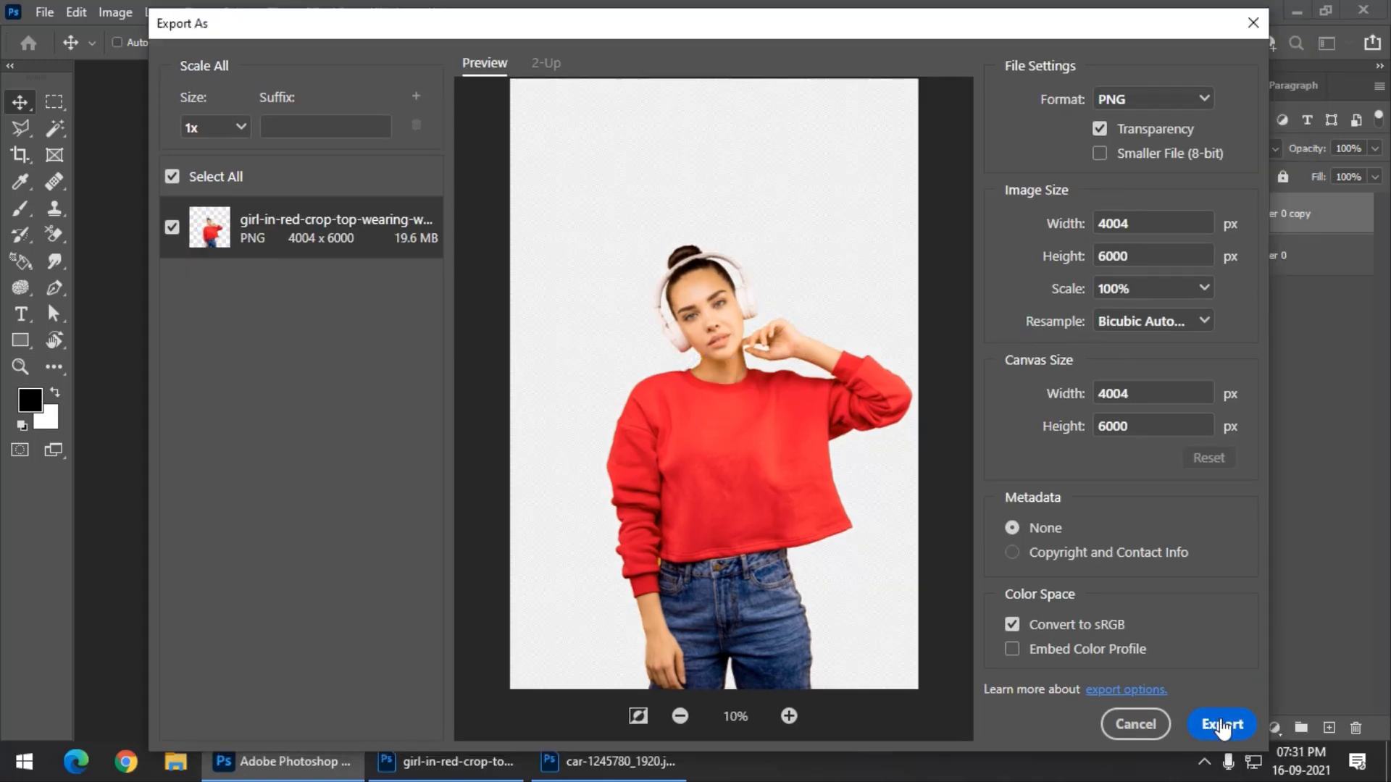
Export the PNG cutout to the Desktop with the file name 12
{"action": "left_click", "coordinate": [1220, 724]}
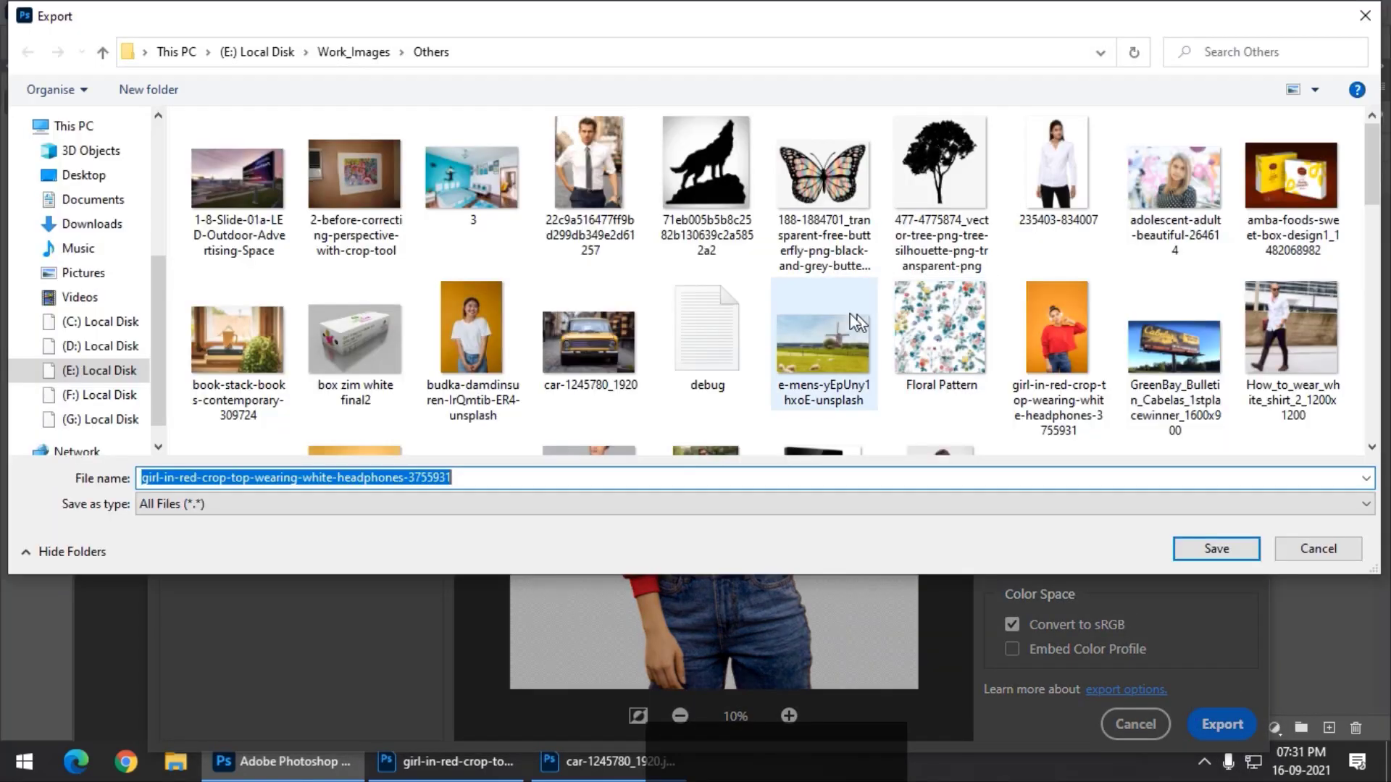
{"action": "left_click_drag", "start_coordinate": [151, 306], "coordinate": [151, 181]}
{"action": "left_click", "coordinate": [105, 379]}
{"action": "left_click", "coordinate": [295, 474]}
{"action": "type", "text": "12"}
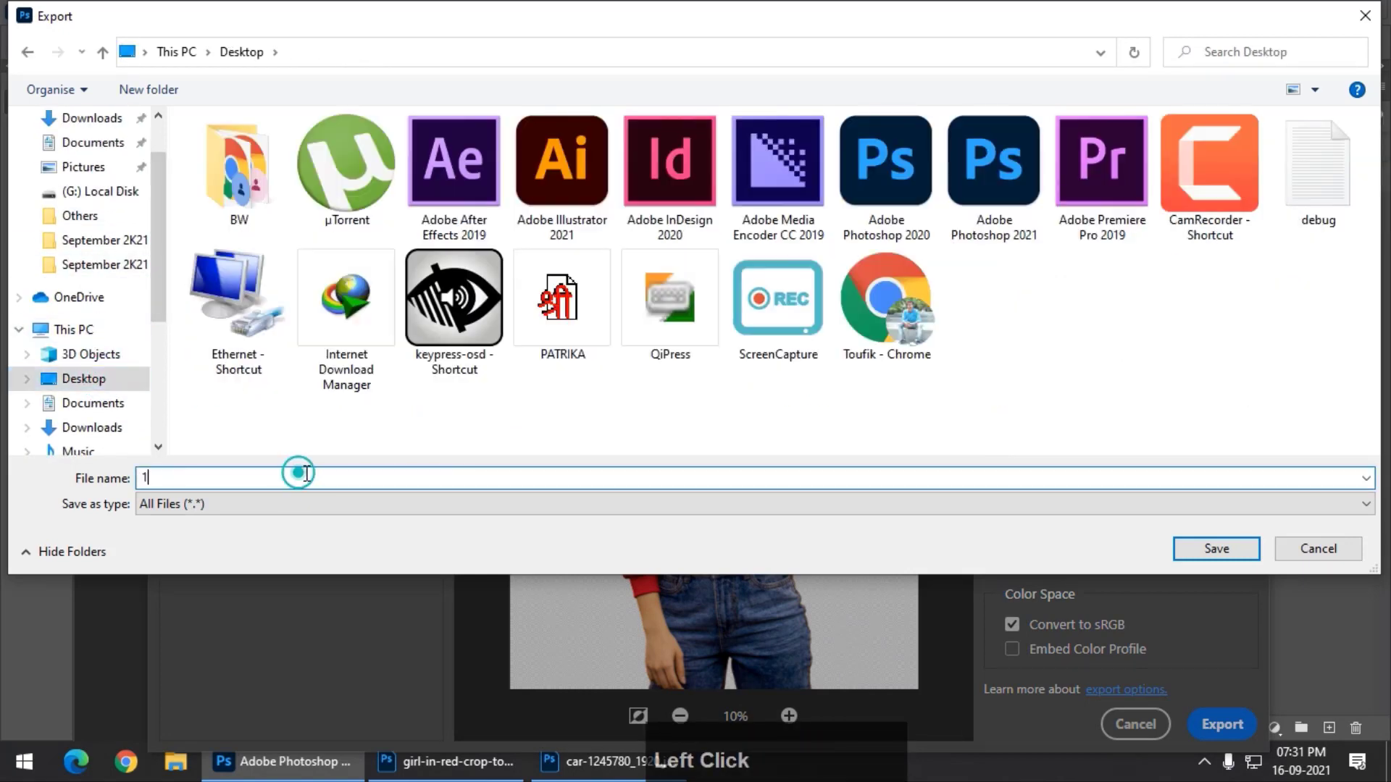
{"action": "left_click", "coordinate": [1217, 549]}
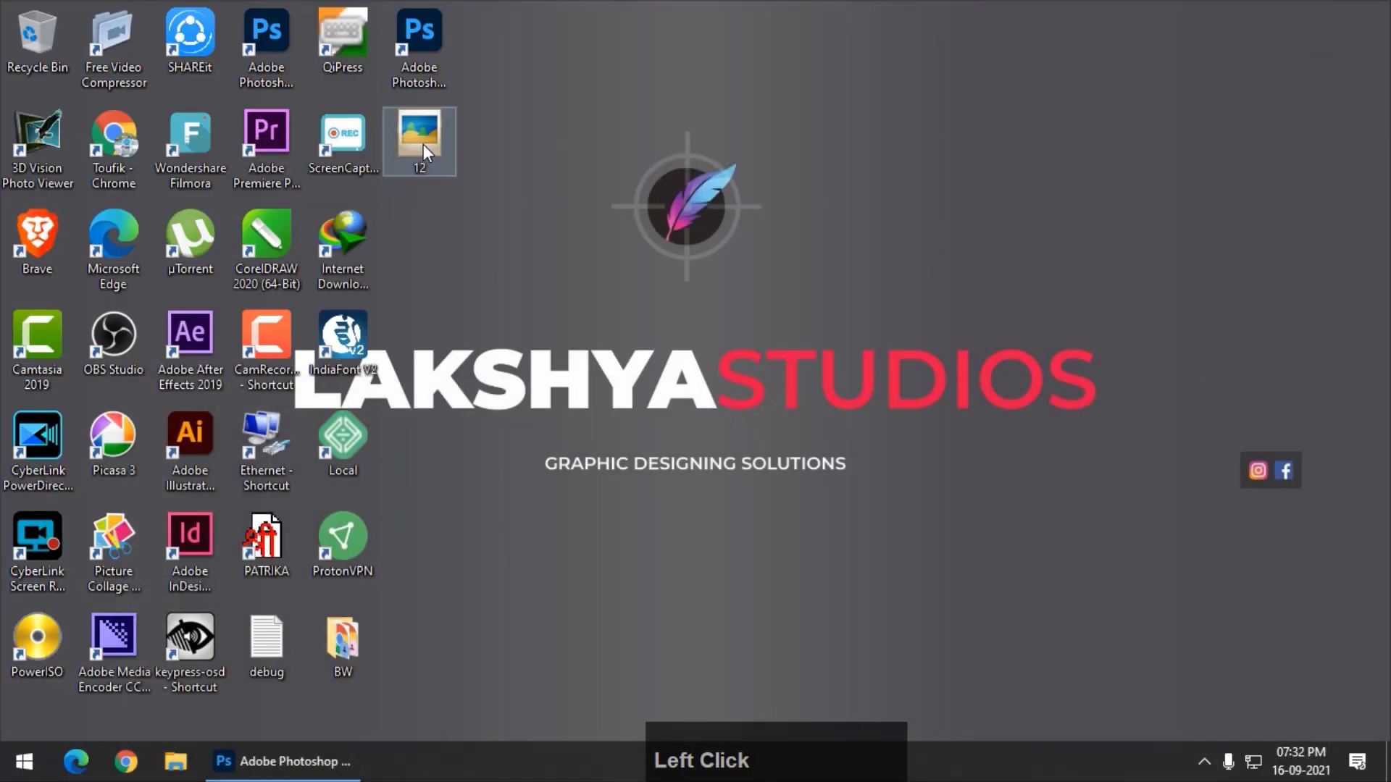
Refresh the desktop and open the exported image 12 in Photoshop as a floating document window
{"action": "right_click", "coordinate": [585, 132]}
{"action": "left_click", "coordinate": [654, 194]}
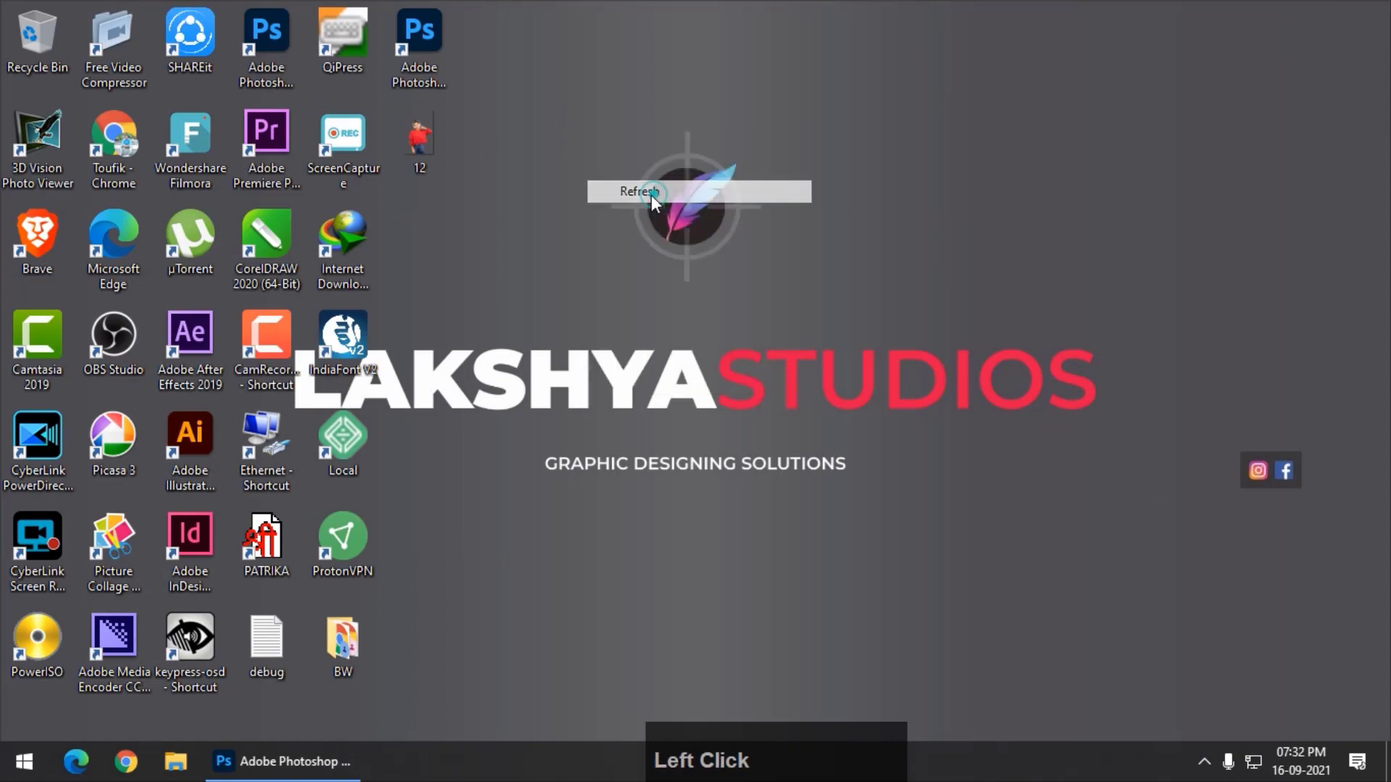
{"action": "left_click_drag", "start_coordinate": [417, 140], "coordinate": [167, 203]}
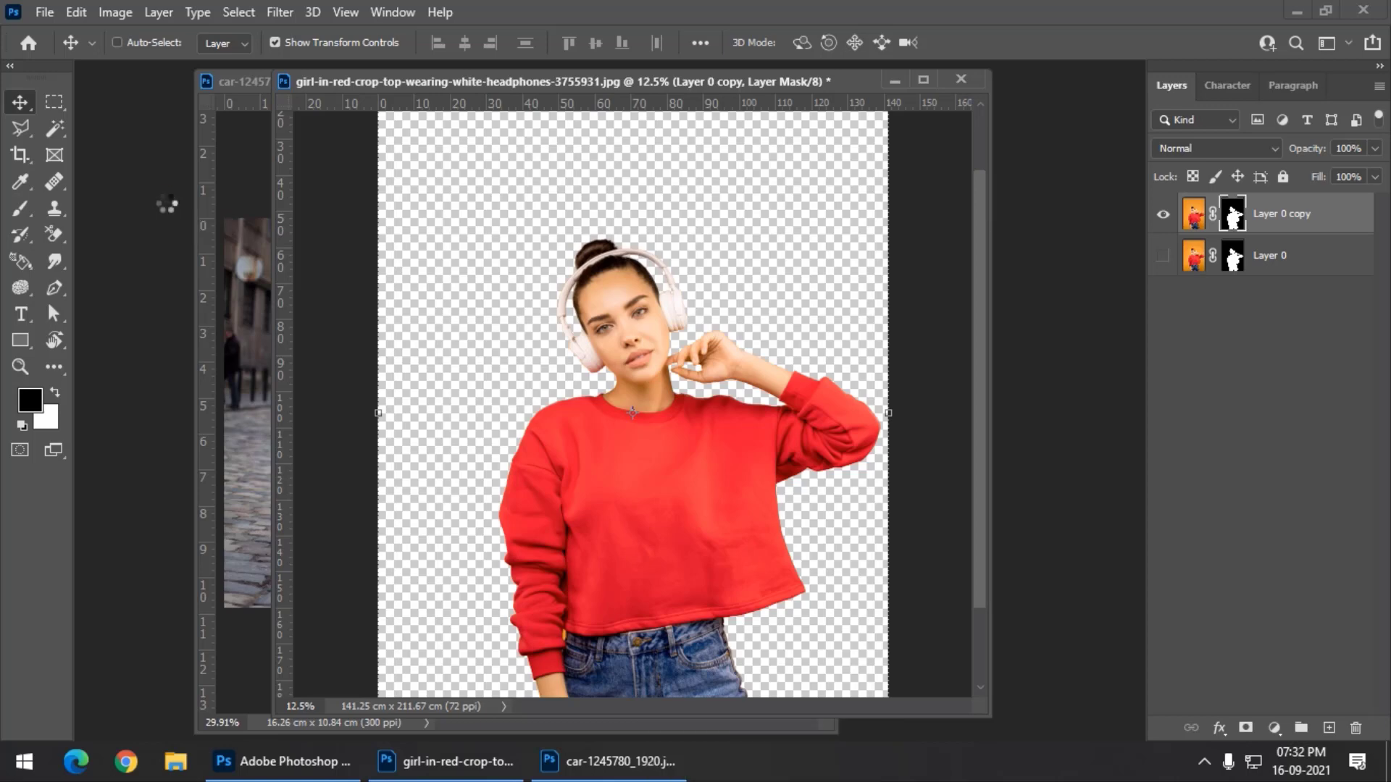
{"action": "left_click_drag", "start_coordinate": [137, 75], "coordinate": [340, 225]}
Revert the original headphones photo to its saved version and arrange its window and 12.png beside the car photo
{"action": "left_click_drag", "start_coordinate": [473, 80], "coordinate": [914, 121]}
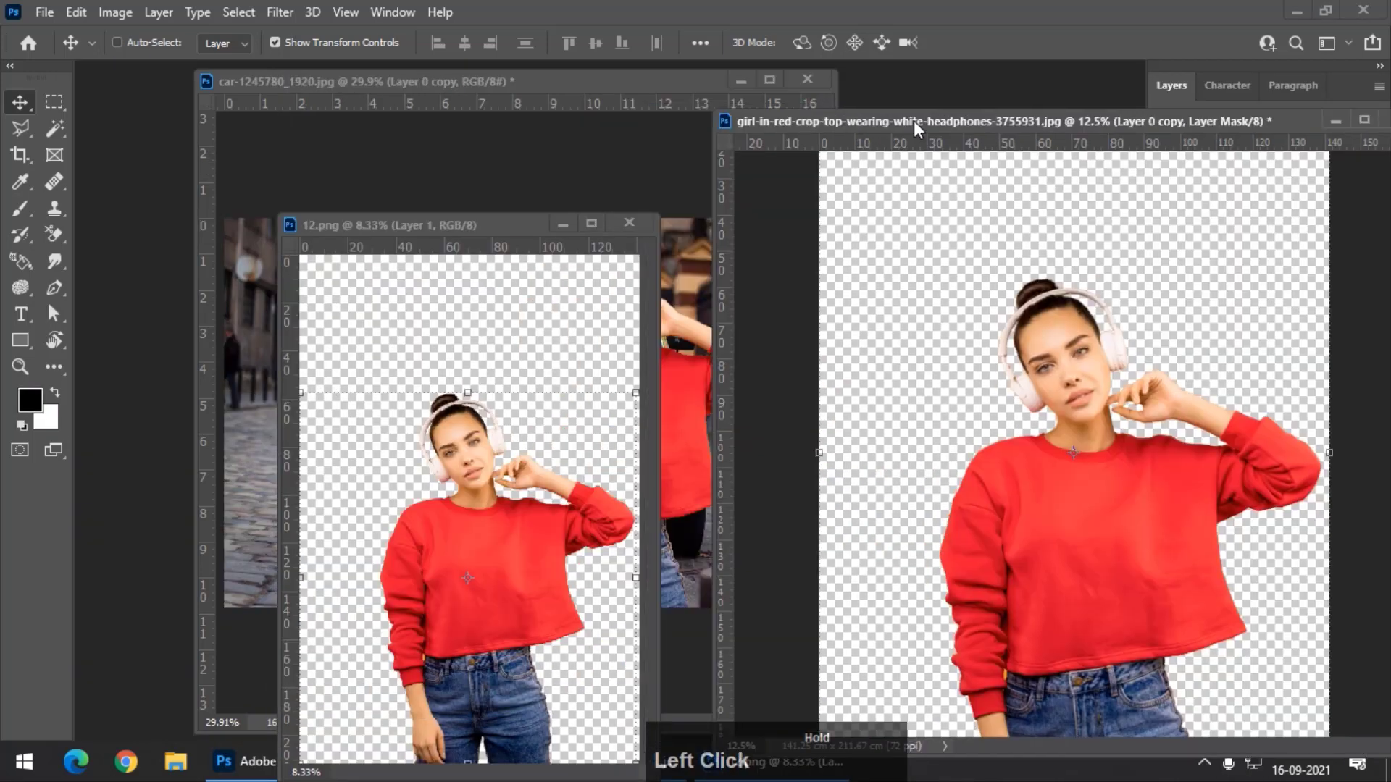
{"action": "key", "text": "F12"}
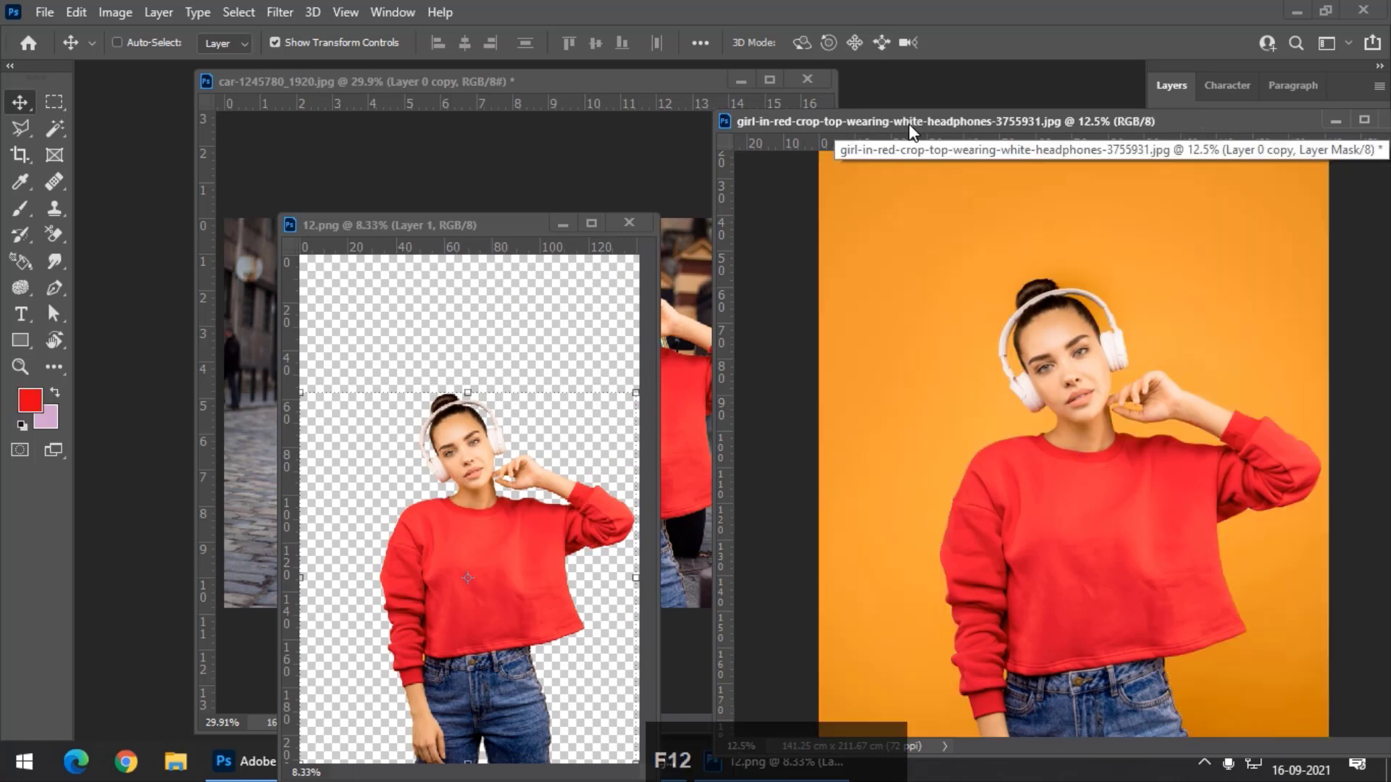
{"action": "left_click_drag", "start_coordinate": [472, 230], "coordinate": [853, 176]}
Copy the woman from 12.png into the car photo, scale her to 32.35% and place her beside the first woman, over the car's left half
{"action": "left_click_drag", "start_coordinate": [842, 406], "coordinate": [398, 408]}
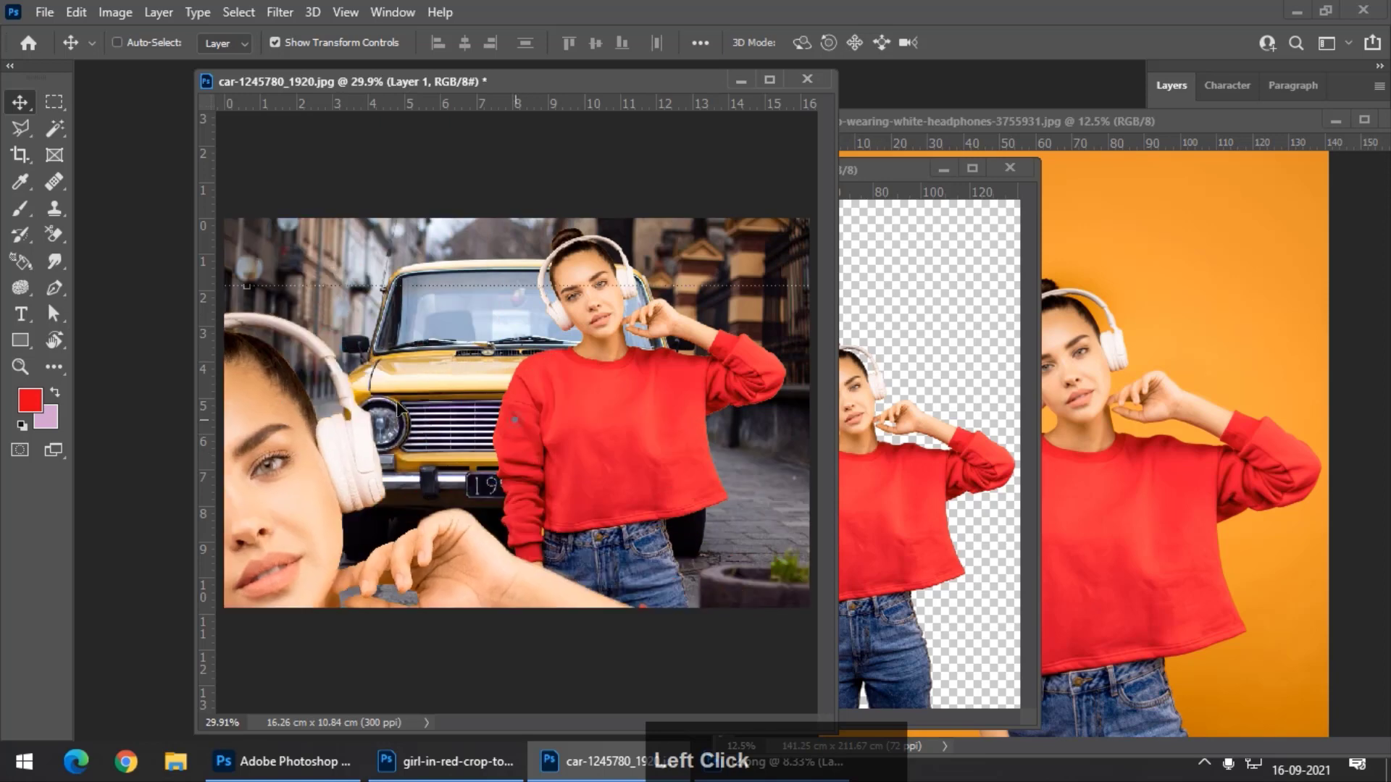
{"action": "key", "text": "ctrl+t"}
{"action": "key", "text": "ctrl+minus"}
{"action": "key", "text": "ctrl+minus"}
{"action": "key", "text": "ctrl+minus"}
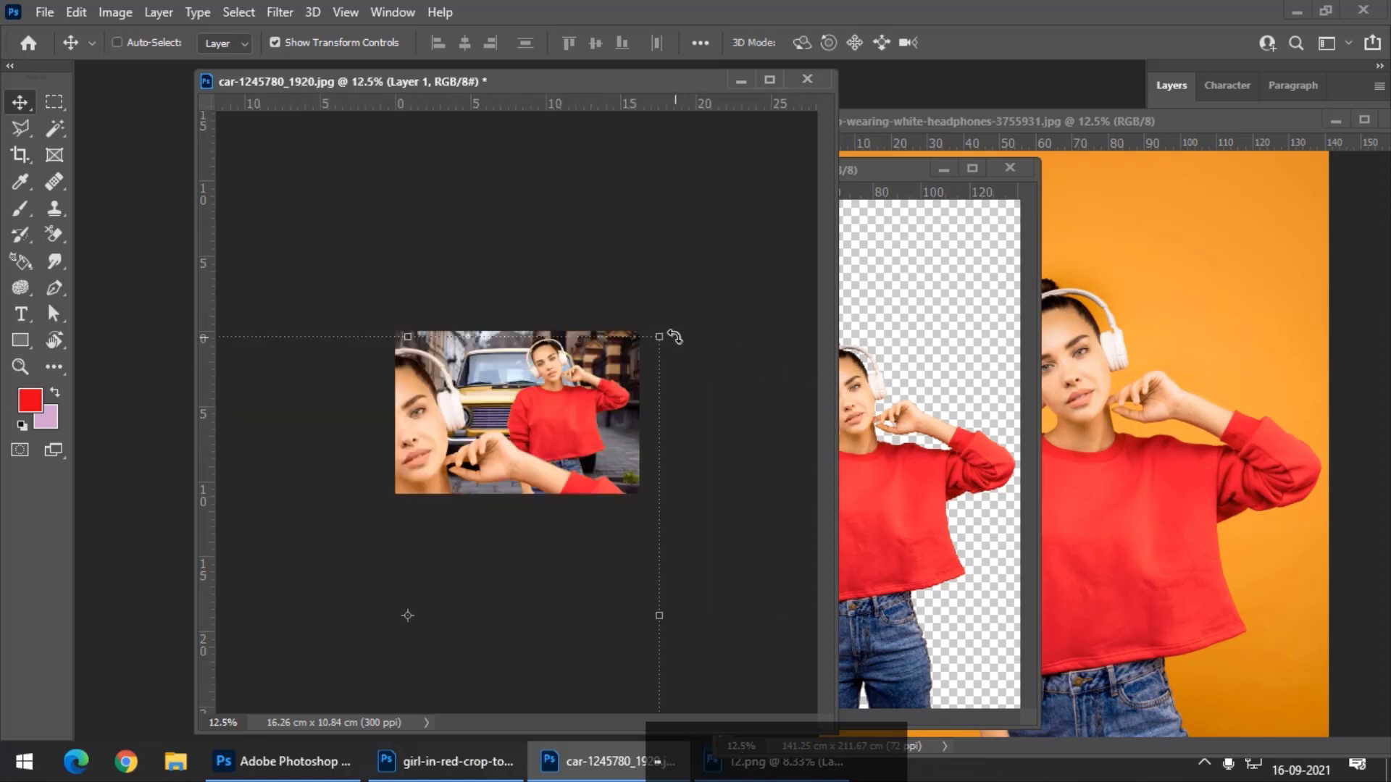
{"action": "left_click_drag", "start_coordinate": [661, 331], "coordinate": [572, 299]}
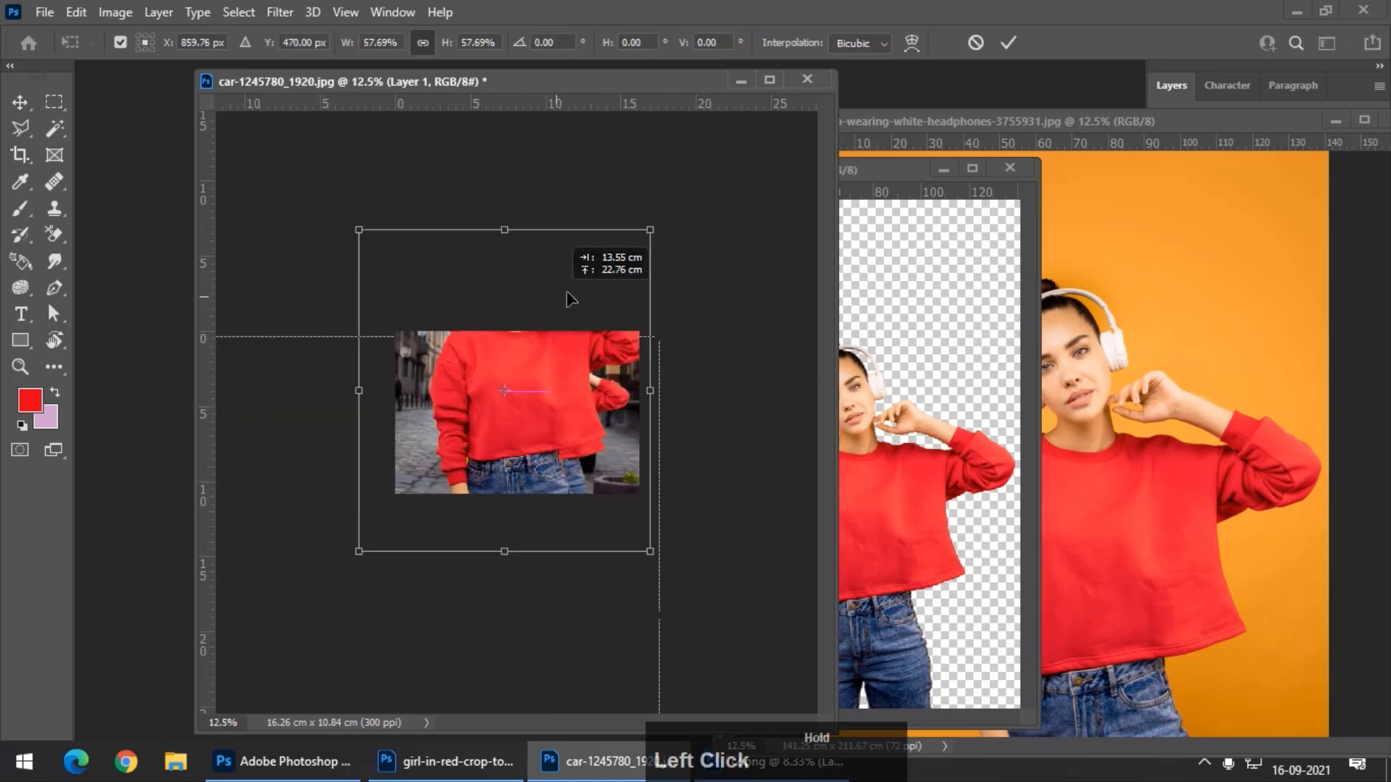
{"action": "left_click_drag", "start_coordinate": [650, 230], "coordinate": [521, 371]}
{"action": "left_click_drag", "start_coordinate": [471, 464], "coordinate": [481, 411]}
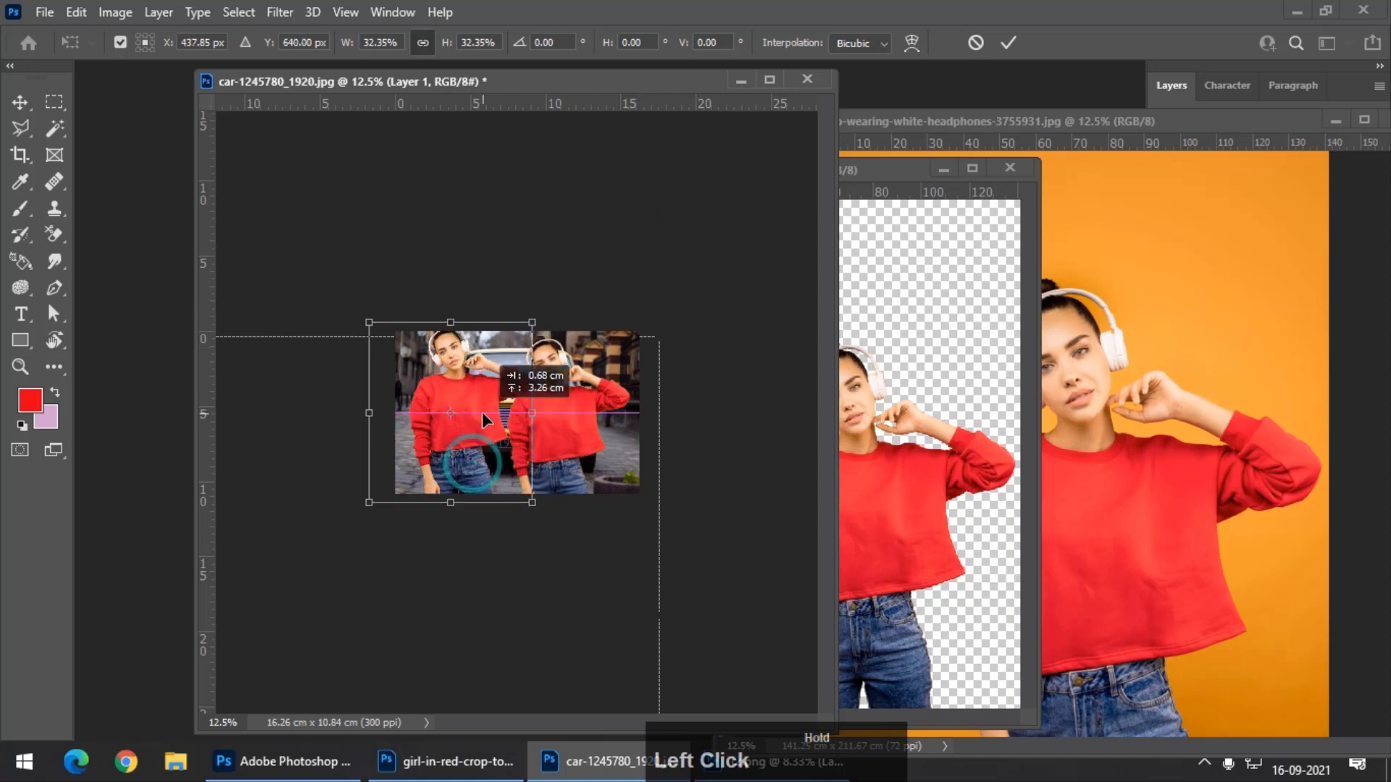
Shrink the newly added woman slightly more so her whole head fits inside the car photo, and apply the transform
{"action": "key", "text": "ctrl+plus"}
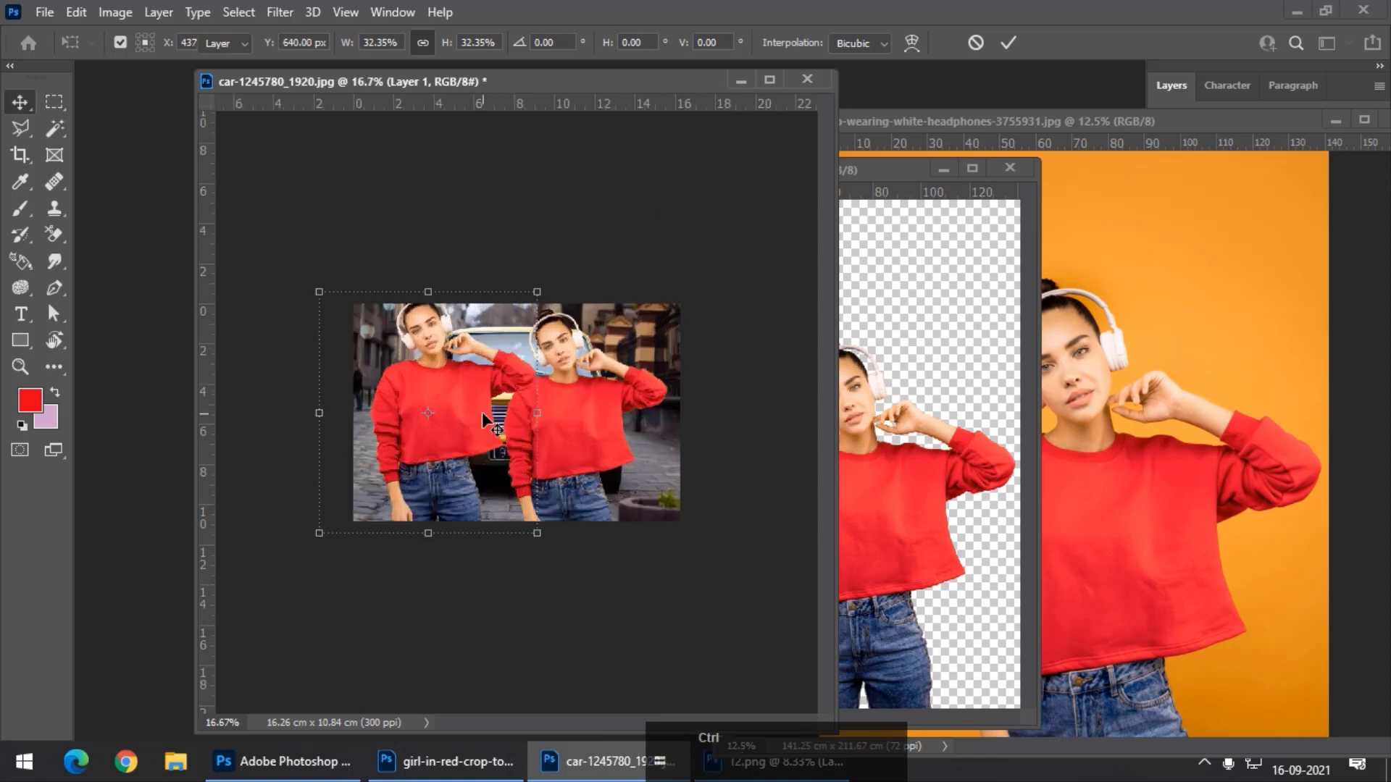
{"action": "left_click_drag", "start_coordinate": [537, 292], "coordinate": [516, 319]}
{"action": "key", "text": "Return"}
{"action": "key", "text": "ctrl+plus"}
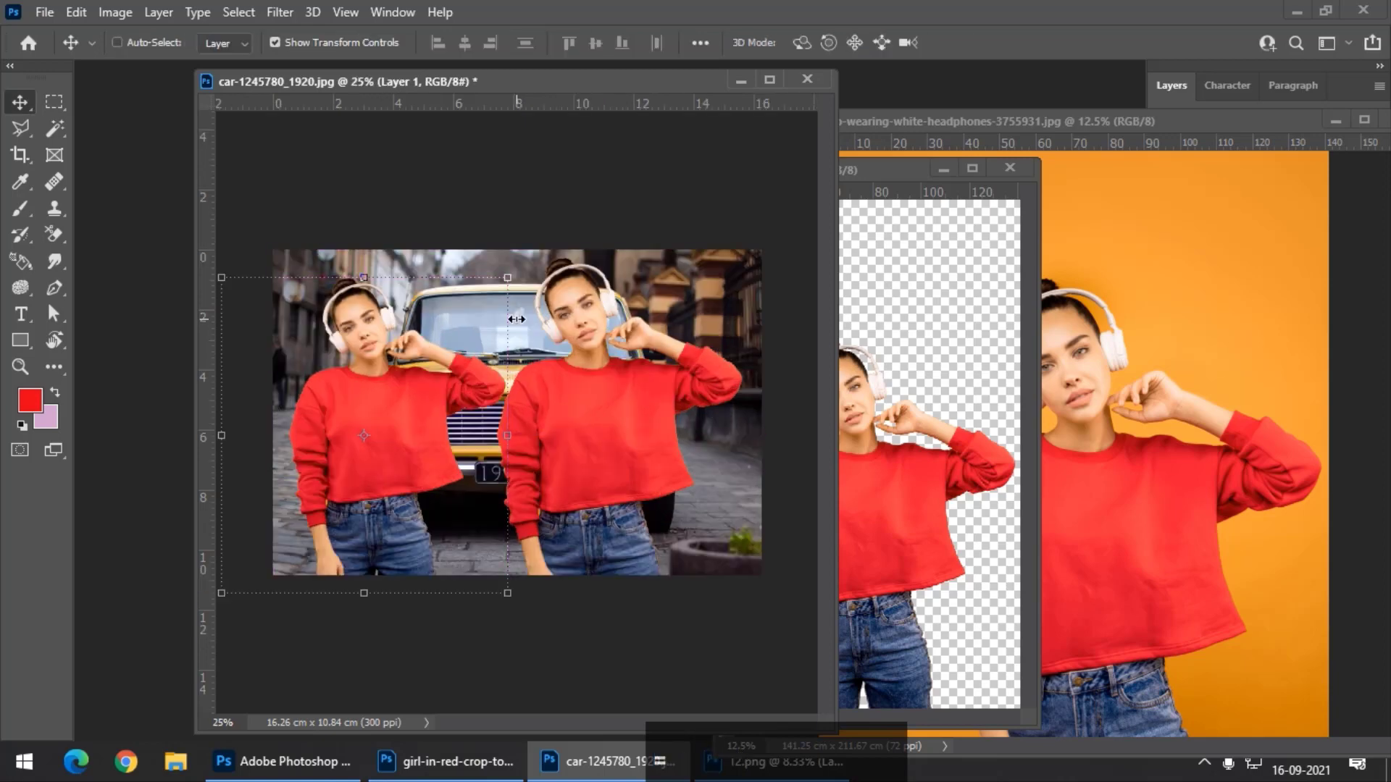